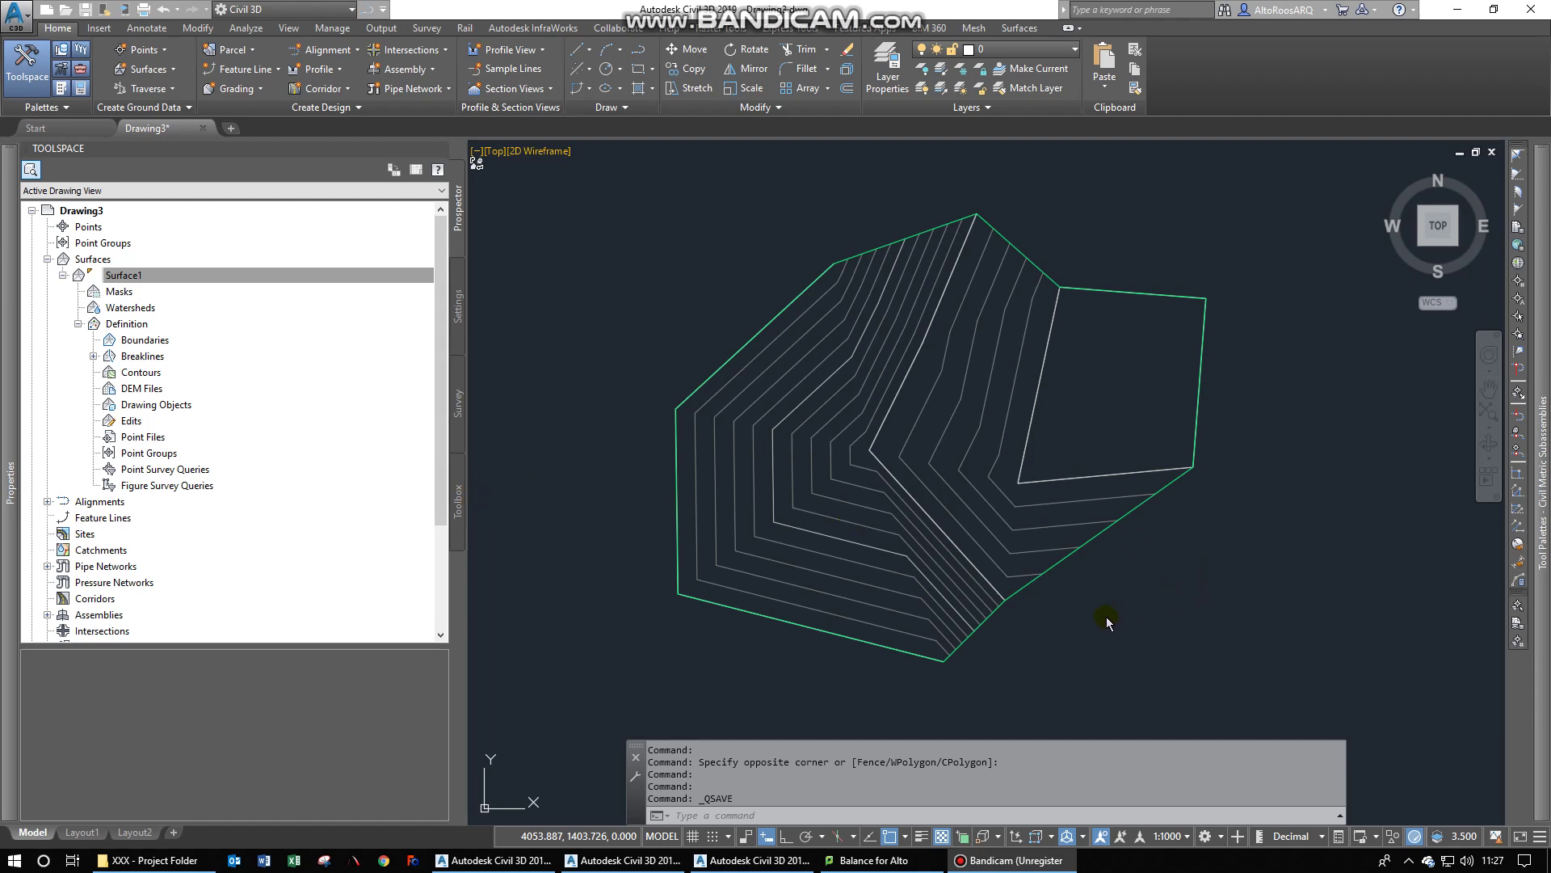
- Select Surface1, then collapse the Surfaces branch and highlight Data Shortcuts in Prospector
{"action": "left_click", "coordinate": [1016, 426]}
{"action": "left_click", "coordinate": [1003, 412]}
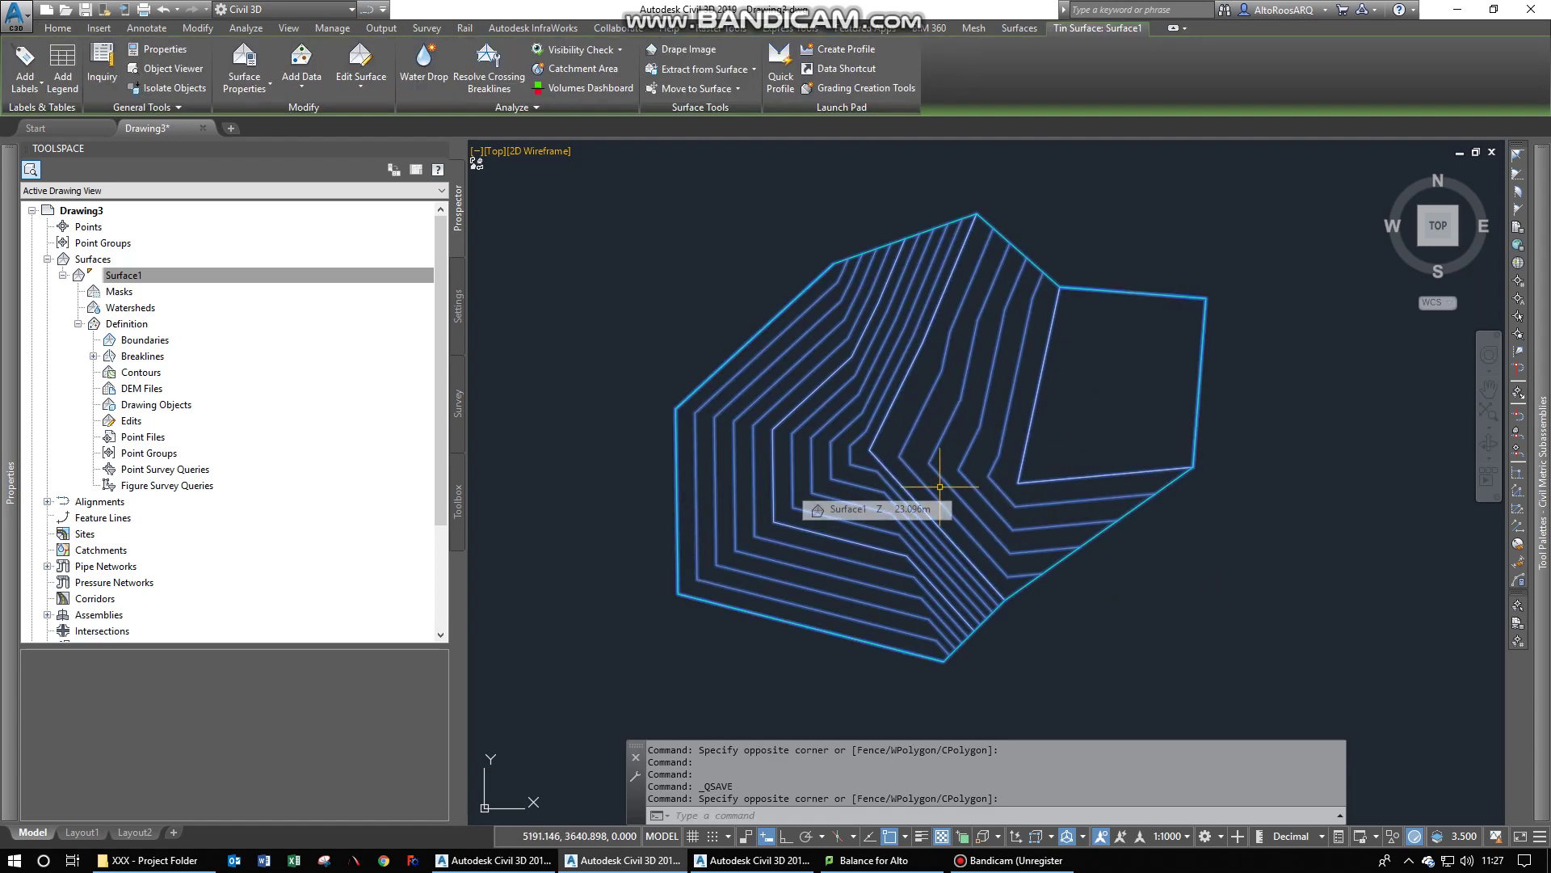
{"action": "left_click", "coordinate": [259, 492]}
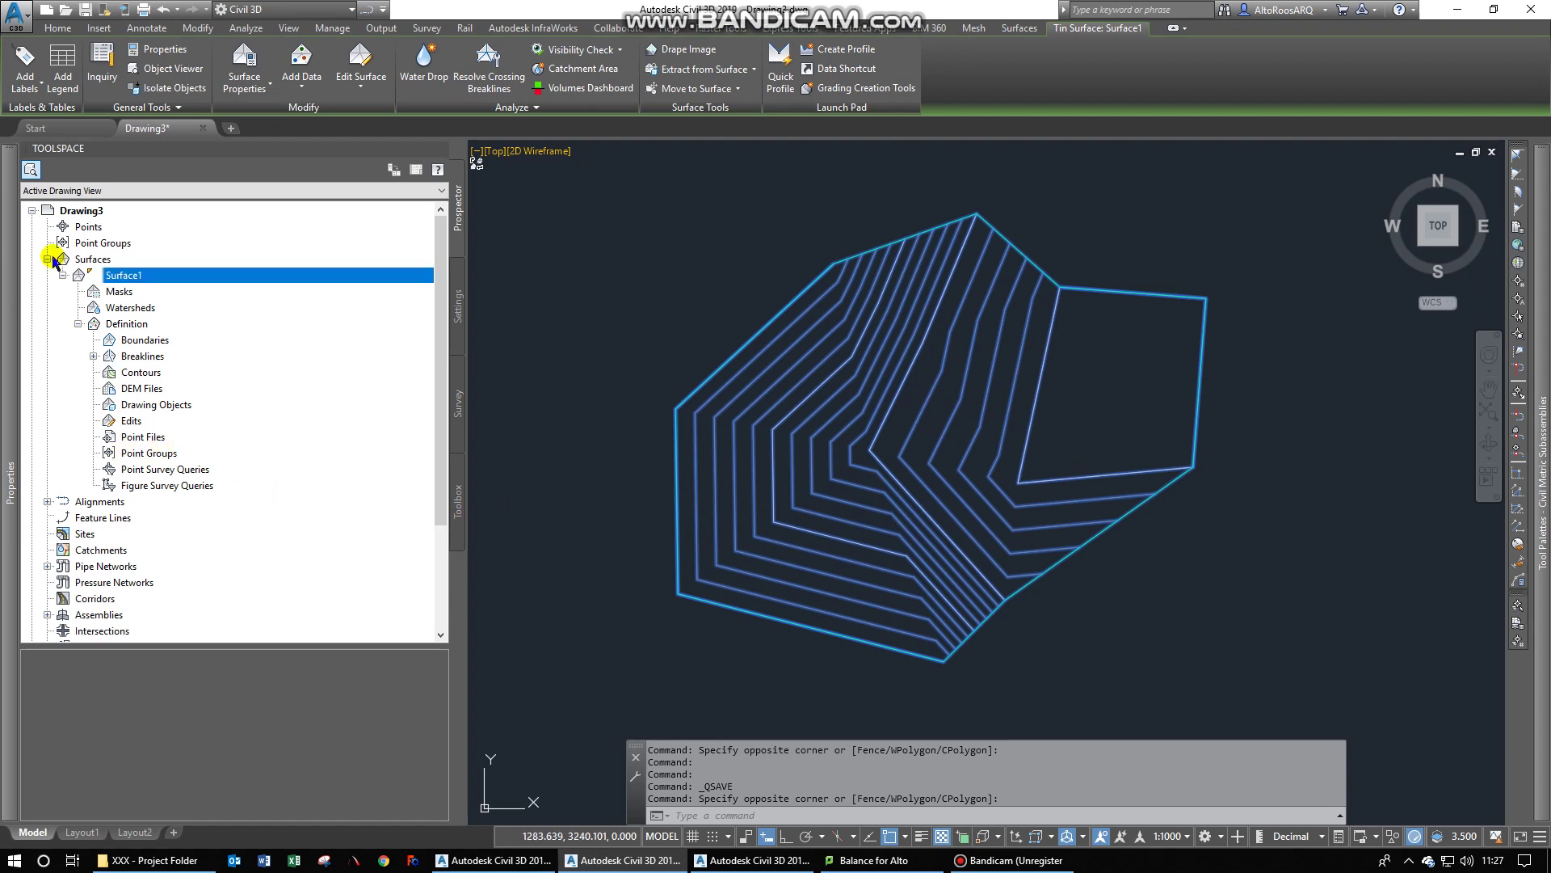
{"action": "left_click", "coordinate": [47, 259]}
{"action": "left_click", "coordinate": [101, 453]}
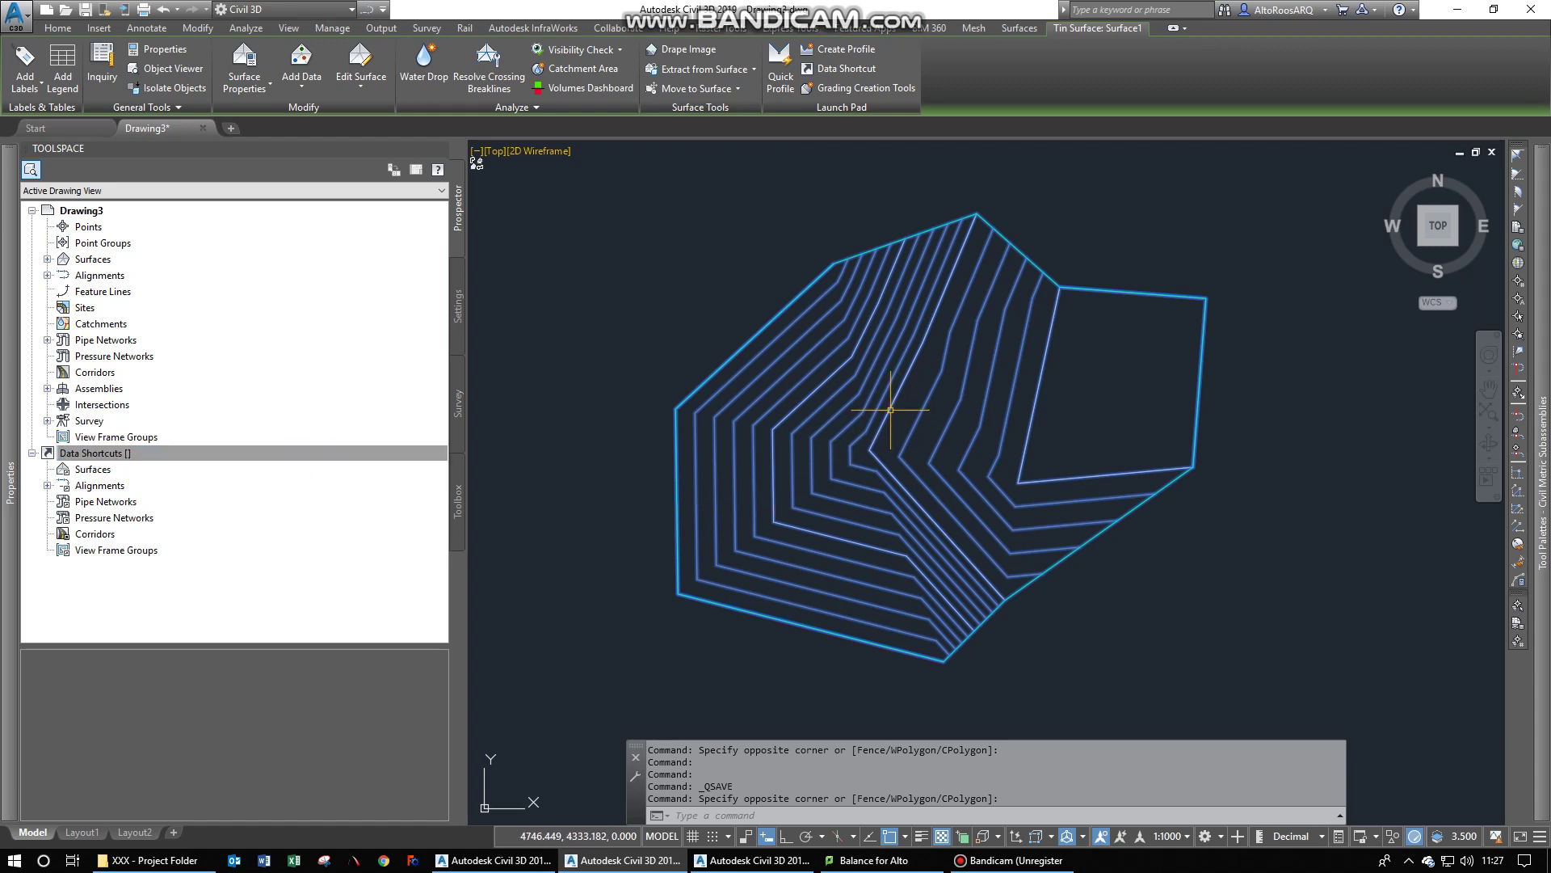
- Clear the Surface1 selection in the drawing with Esc, then reselect the surface
{"action": "mouse_move", "coordinate": [878, 412]}
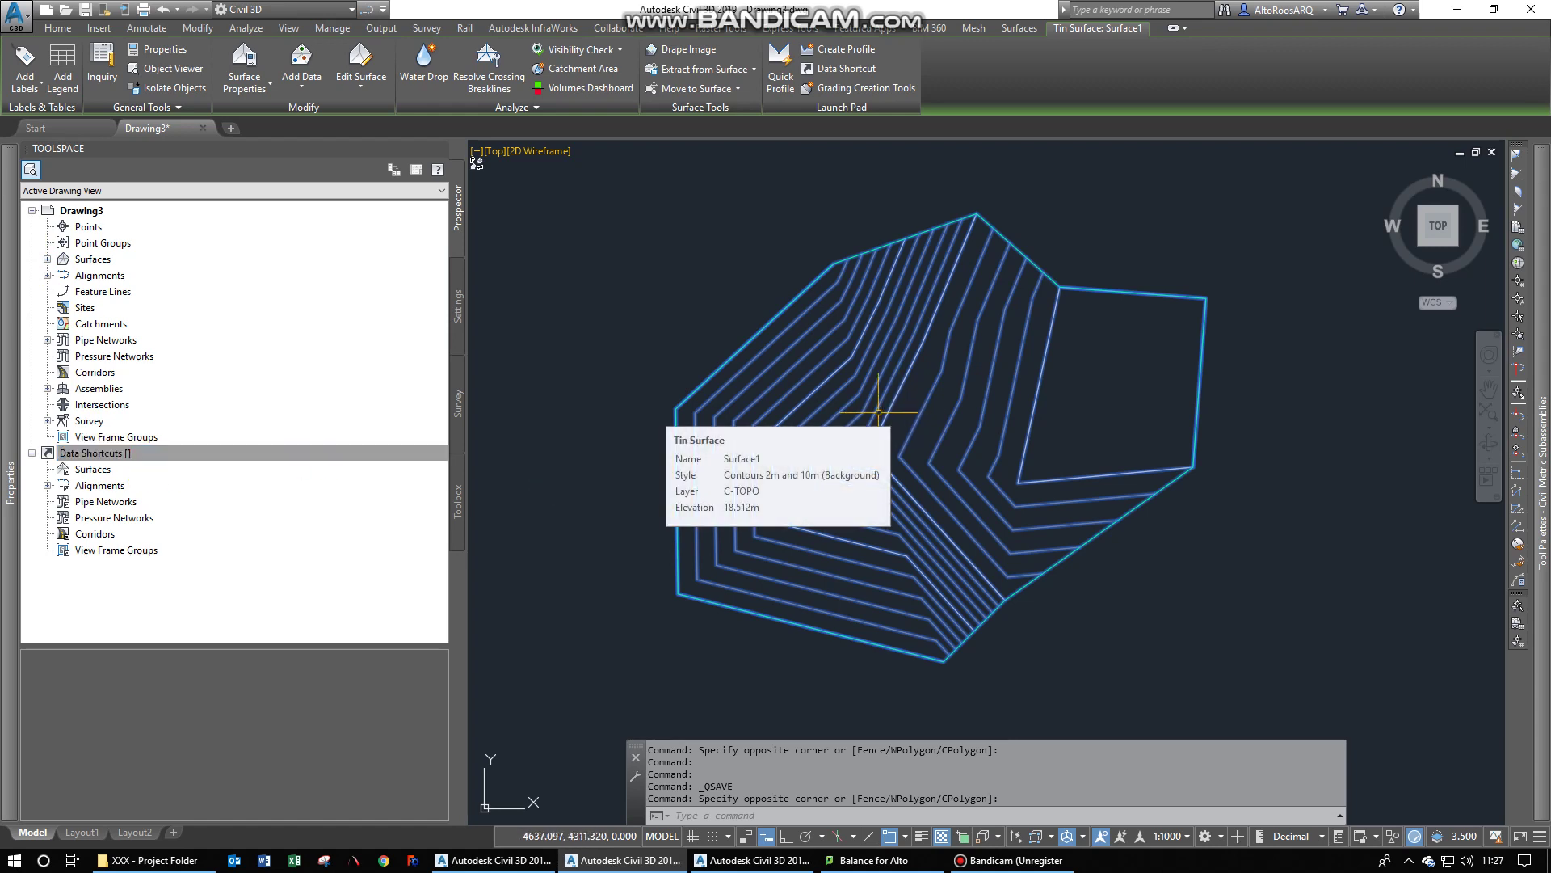
{"action": "left_click", "coordinate": [711, 270]}
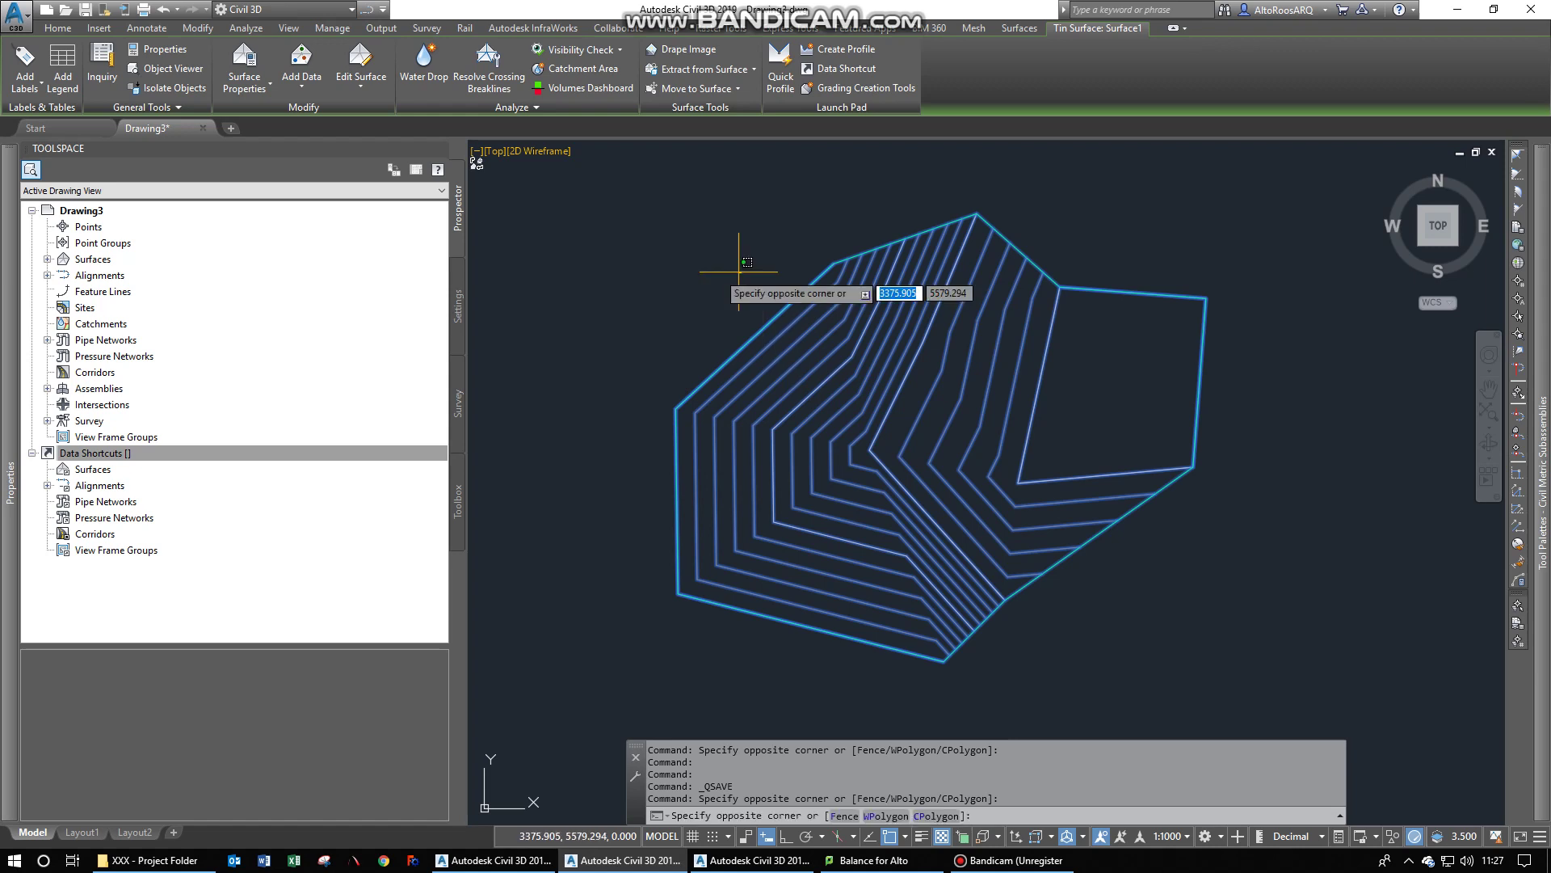
{"action": "left_click", "coordinate": [675, 249]}
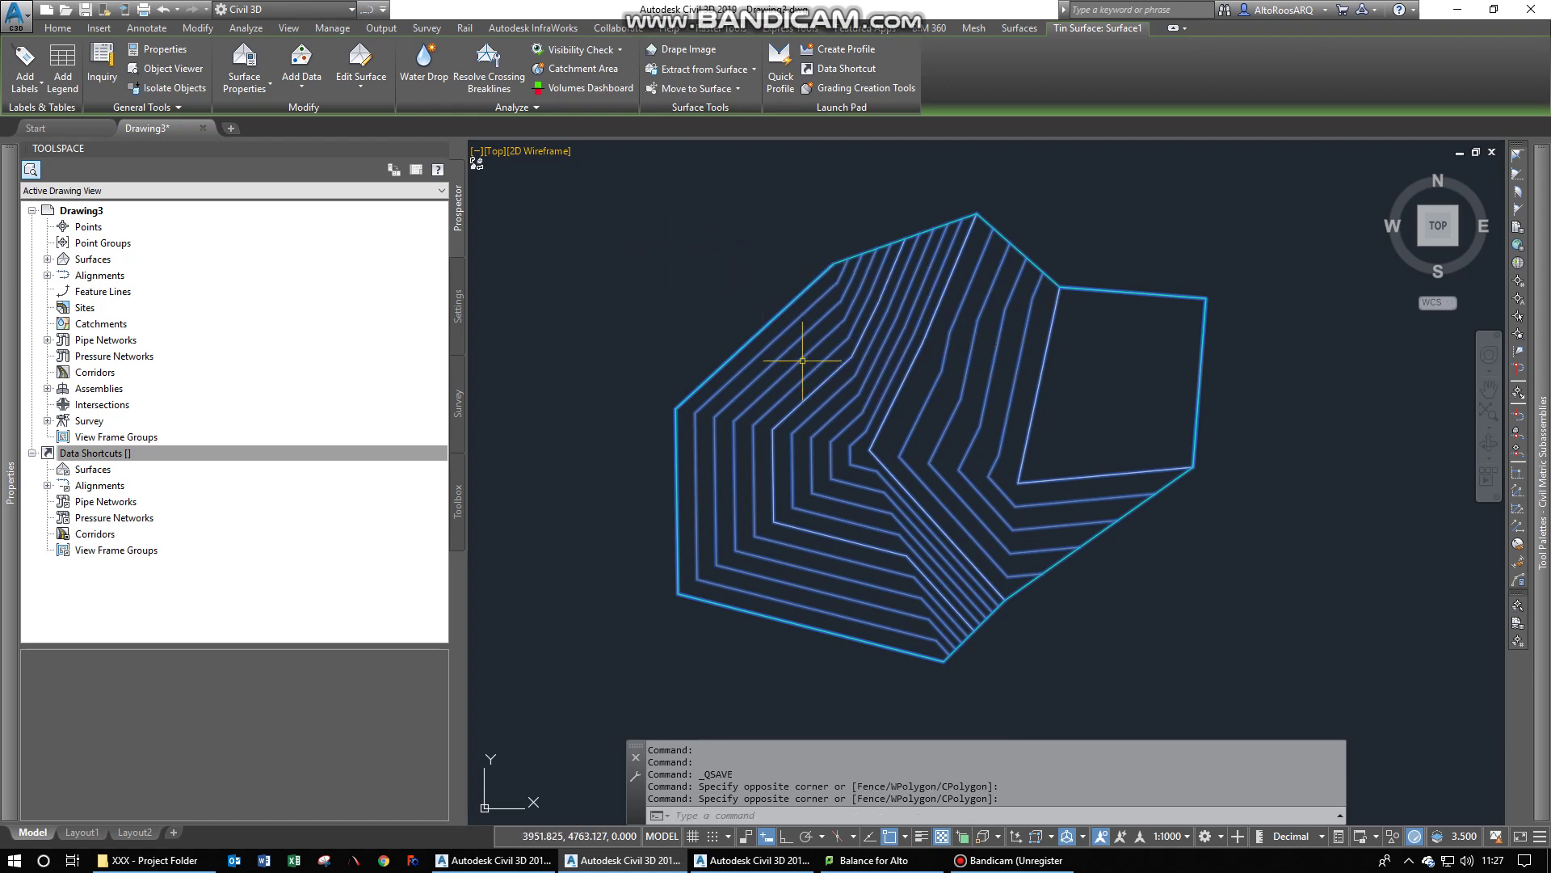
{"action": "left_click", "coordinate": [710, 301]}
{"action": "left_click", "coordinate": [647, 234]}
{"action": "key", "text": "Escape"}
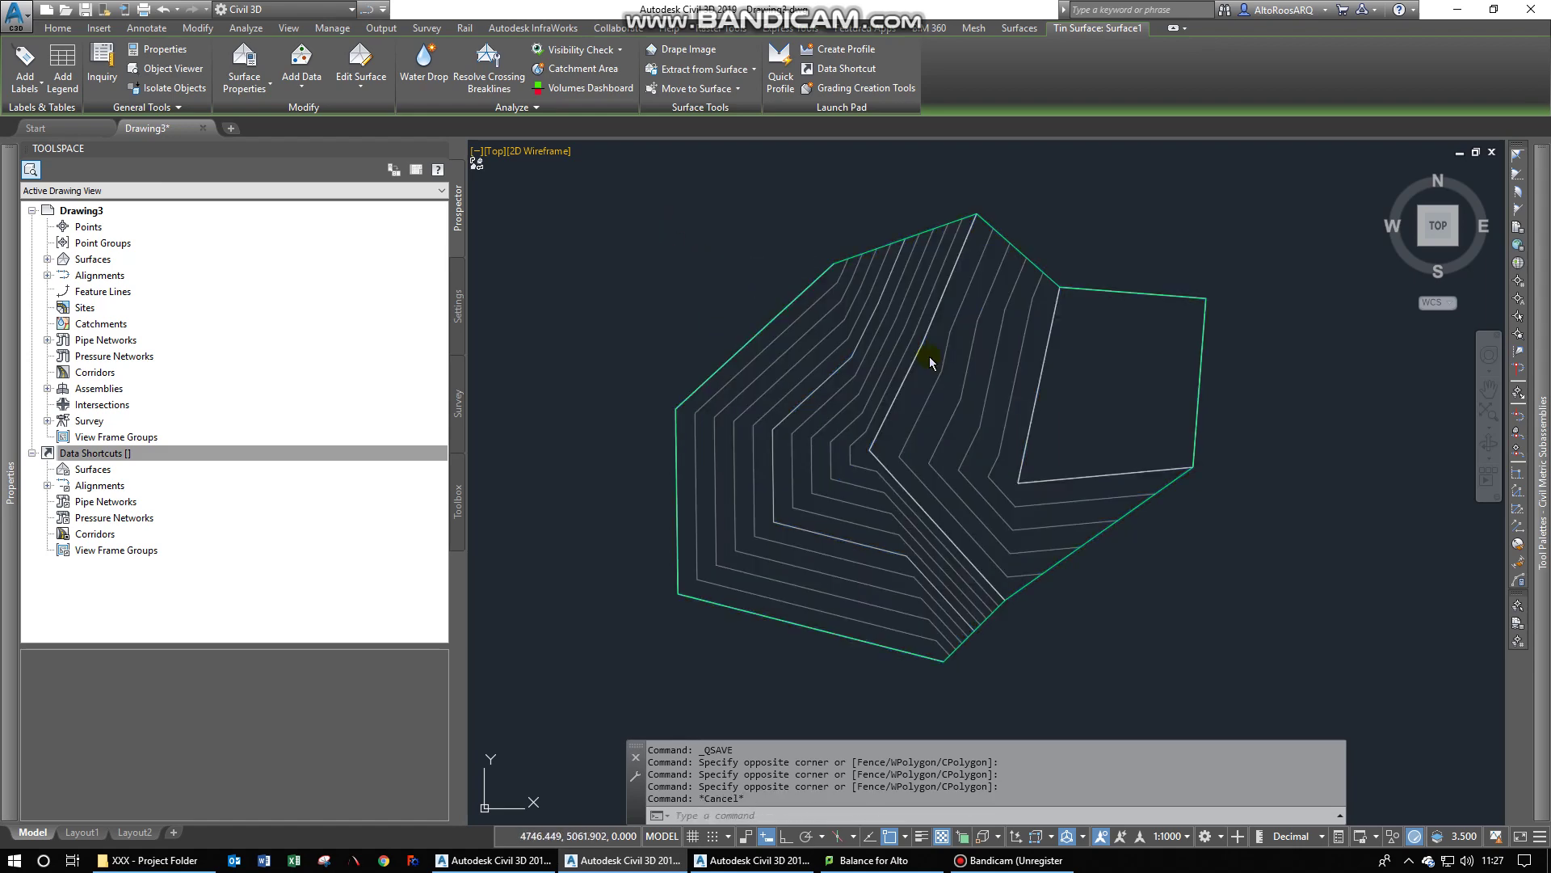
{"action": "left_click", "coordinate": [929, 362]}
{"action": "left_click", "coordinate": [907, 365]}
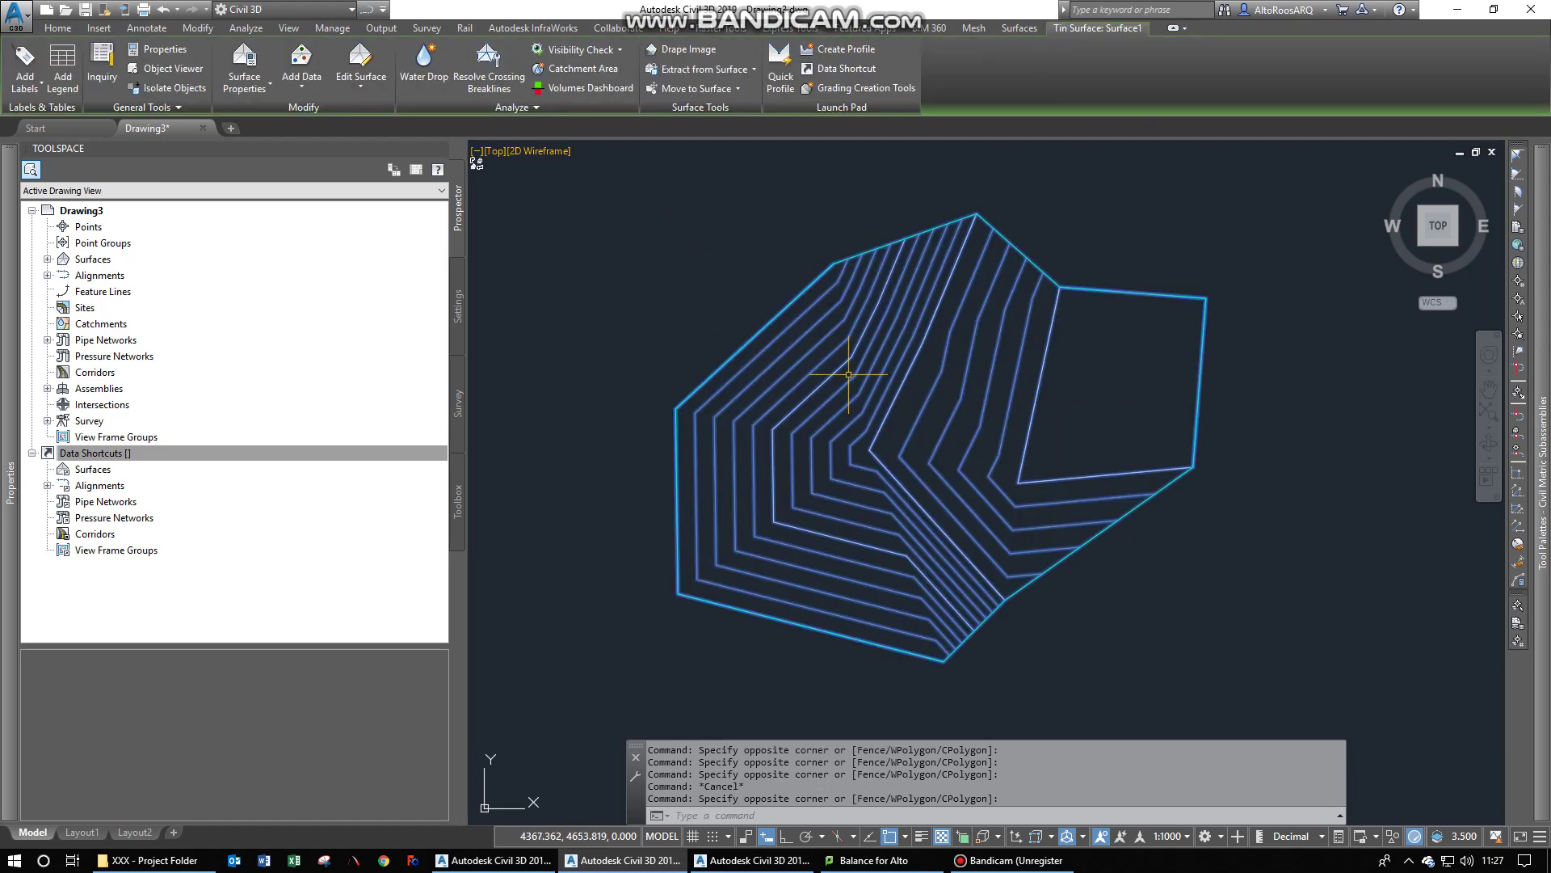
{"action": "left_click", "coordinate": [669, 234]}
- Deselect the surface and start saving, with the Desktop as the save location
{"action": "left_click", "coordinate": [607, 293]}
{"action": "key", "text": "Escape"}
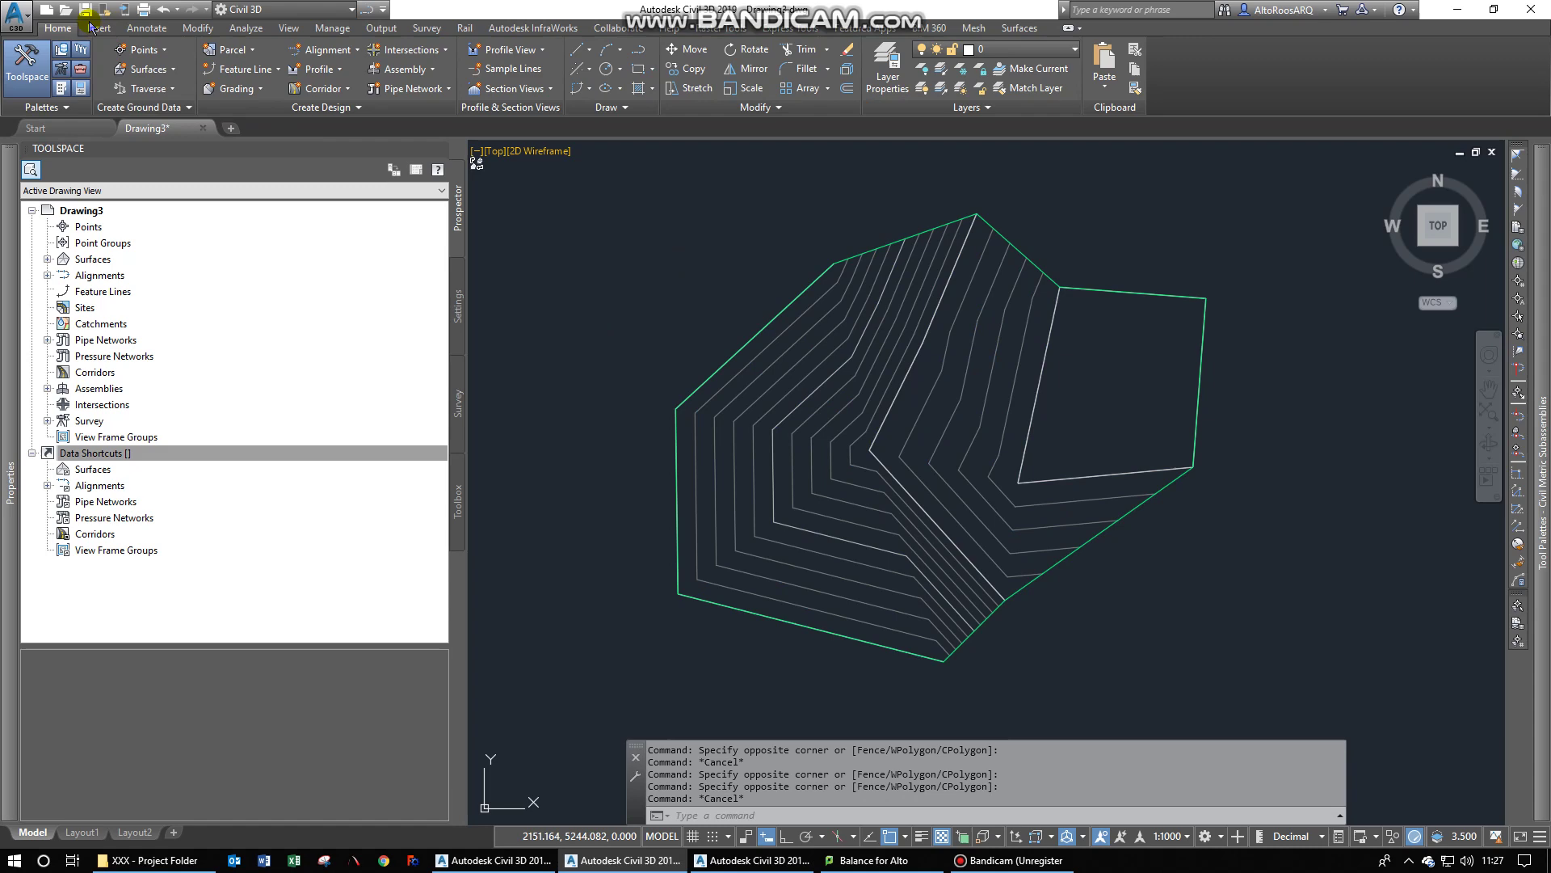
{"action": "key", "text": "ctrl+s"}
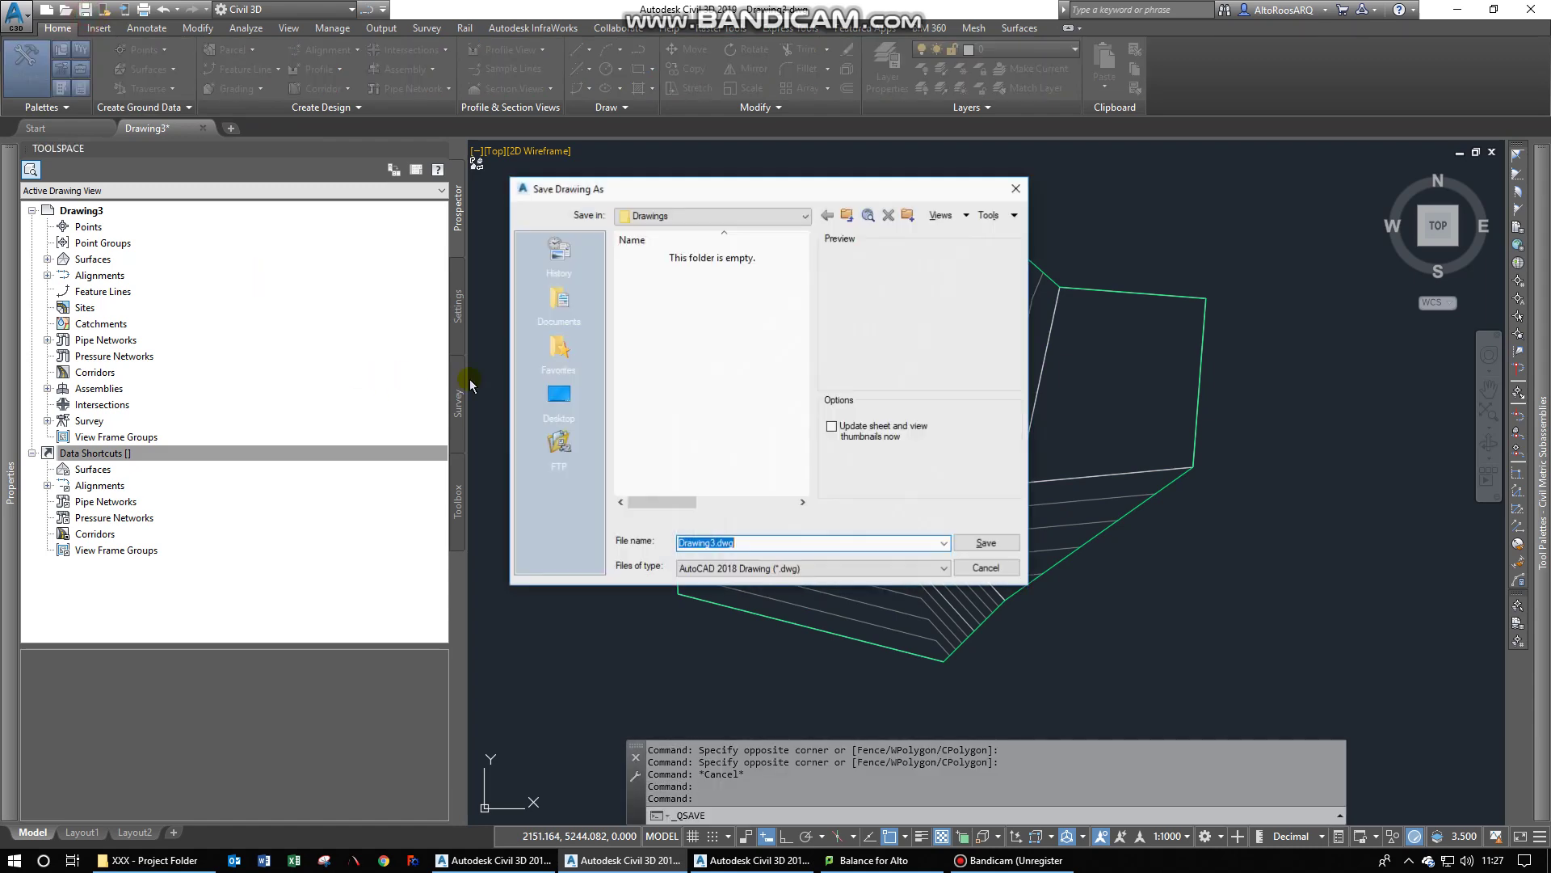
{"action": "left_click", "coordinate": [703, 216]}
{"action": "scroll", "coordinate": [731, 323], "scroll_direction": "up", "scroll_amount": 2}
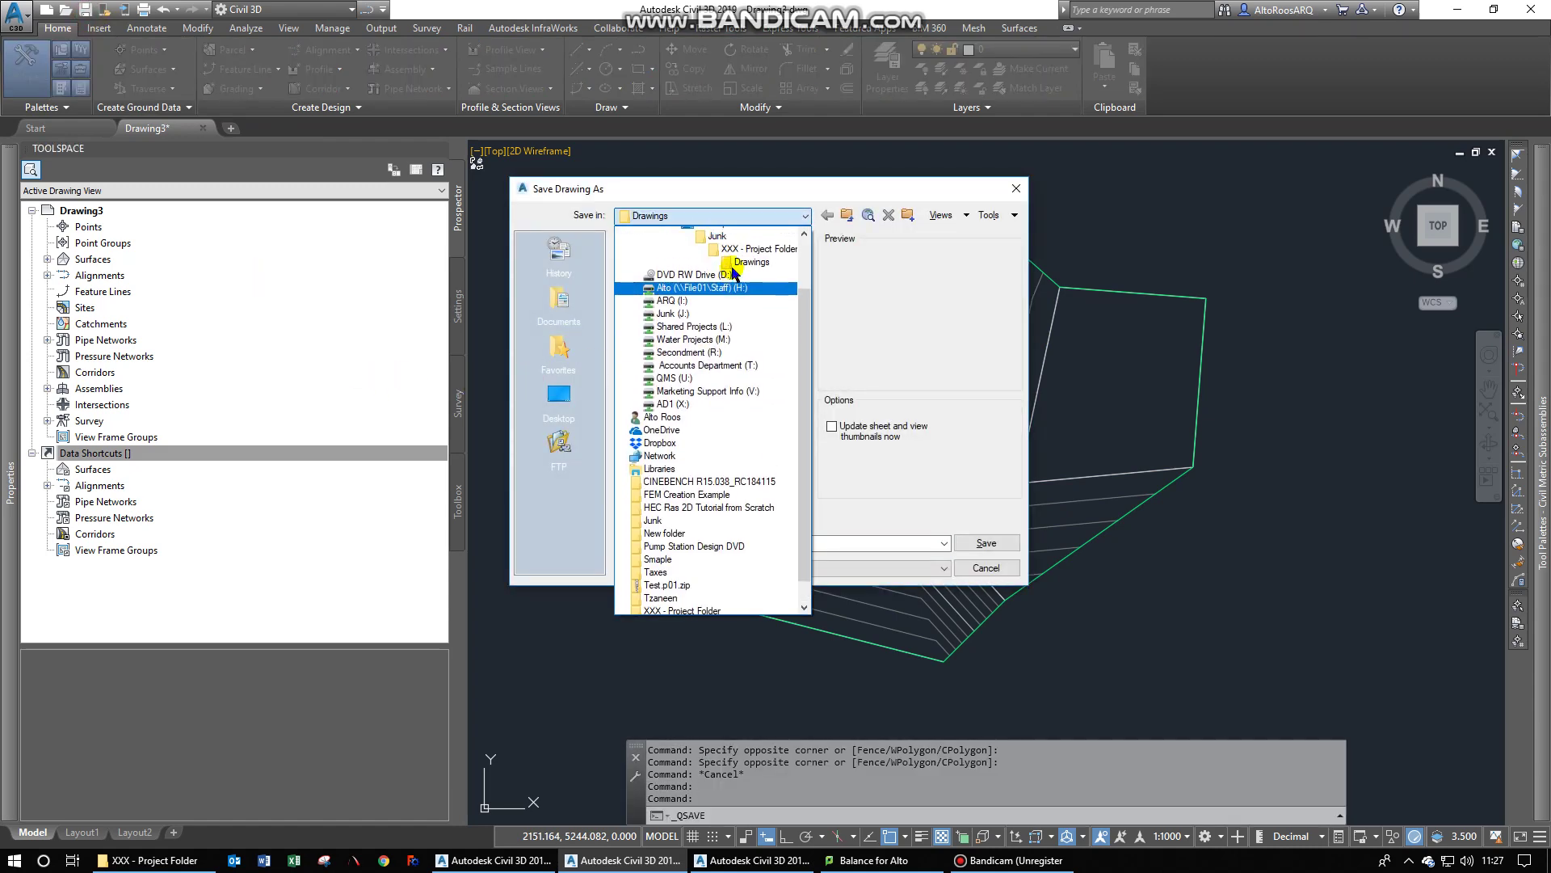
{"action": "left_click", "coordinate": [737, 283]}
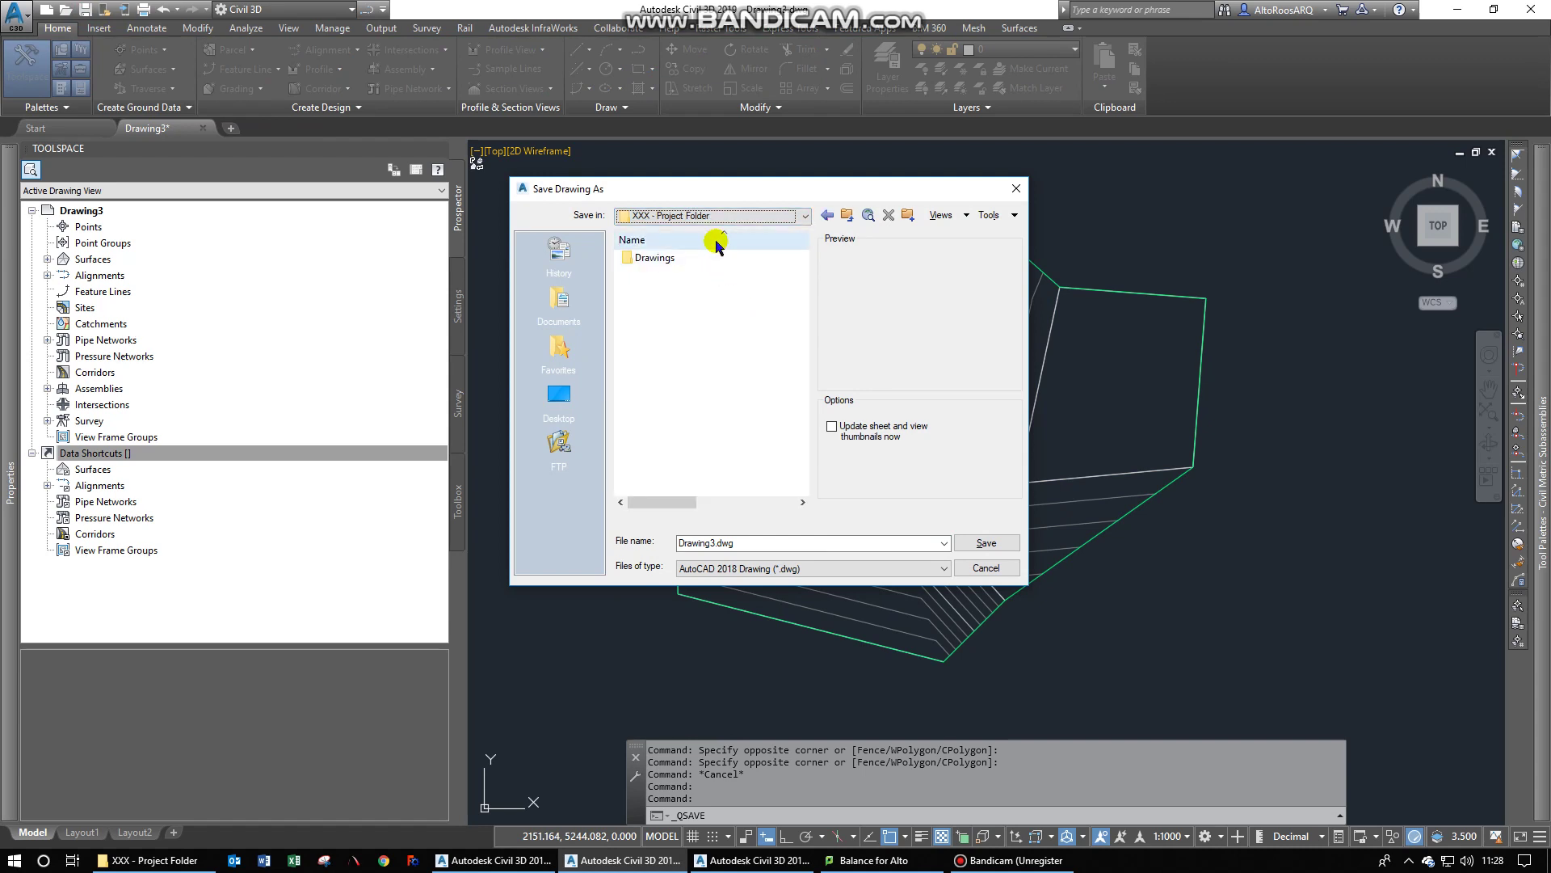
{"action": "left_click", "coordinate": [703, 216]}
{"action": "scroll", "coordinate": [707, 267], "scroll_direction": "up", "scroll_amount": 3}
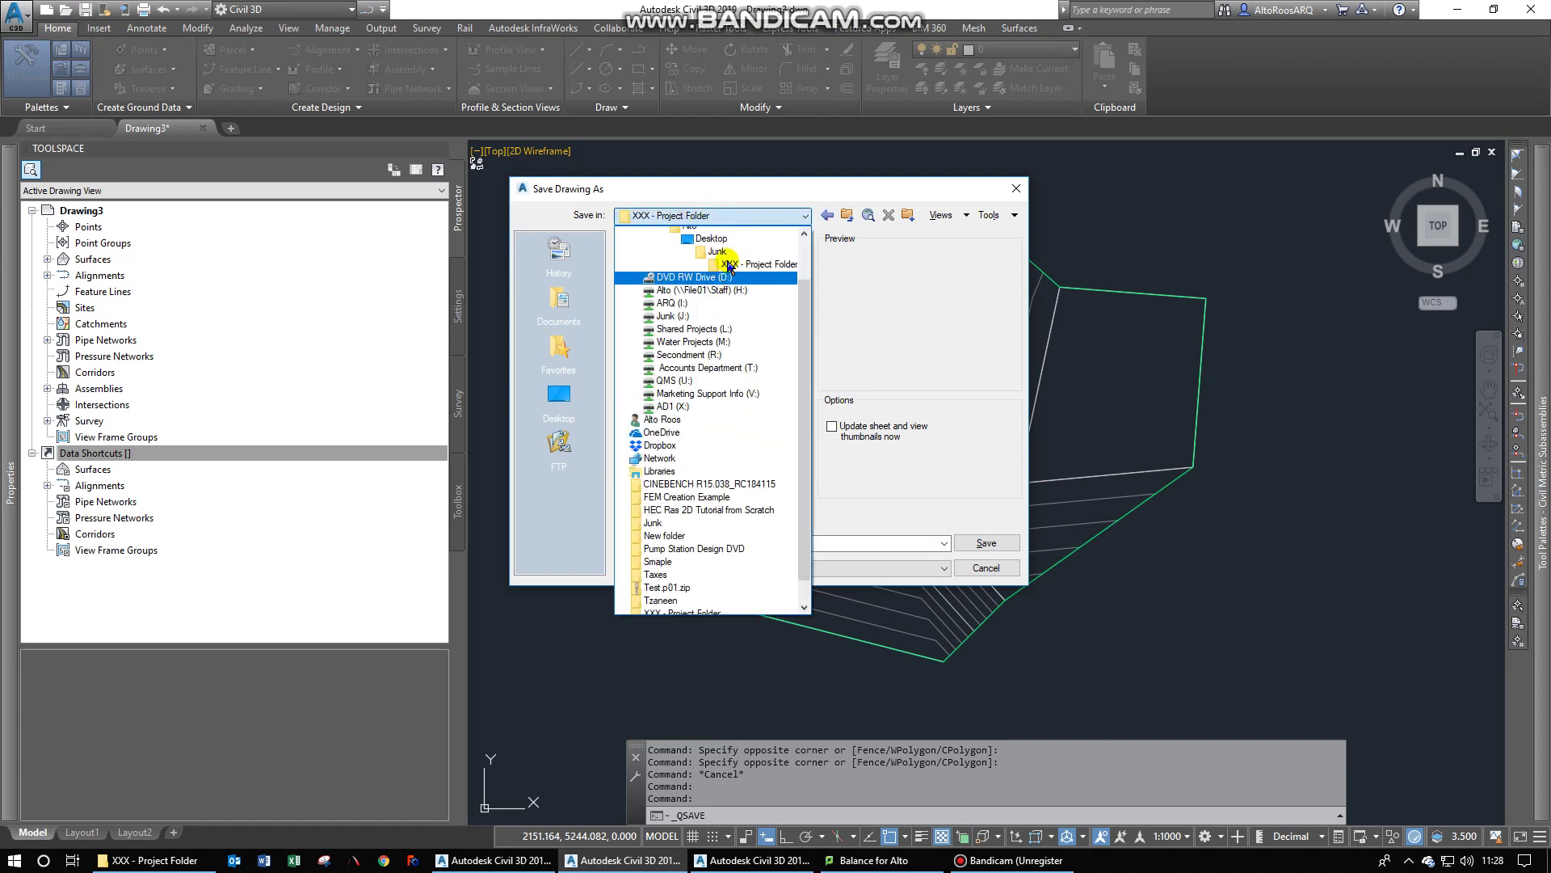
{"action": "left_click", "coordinate": [714, 267]}
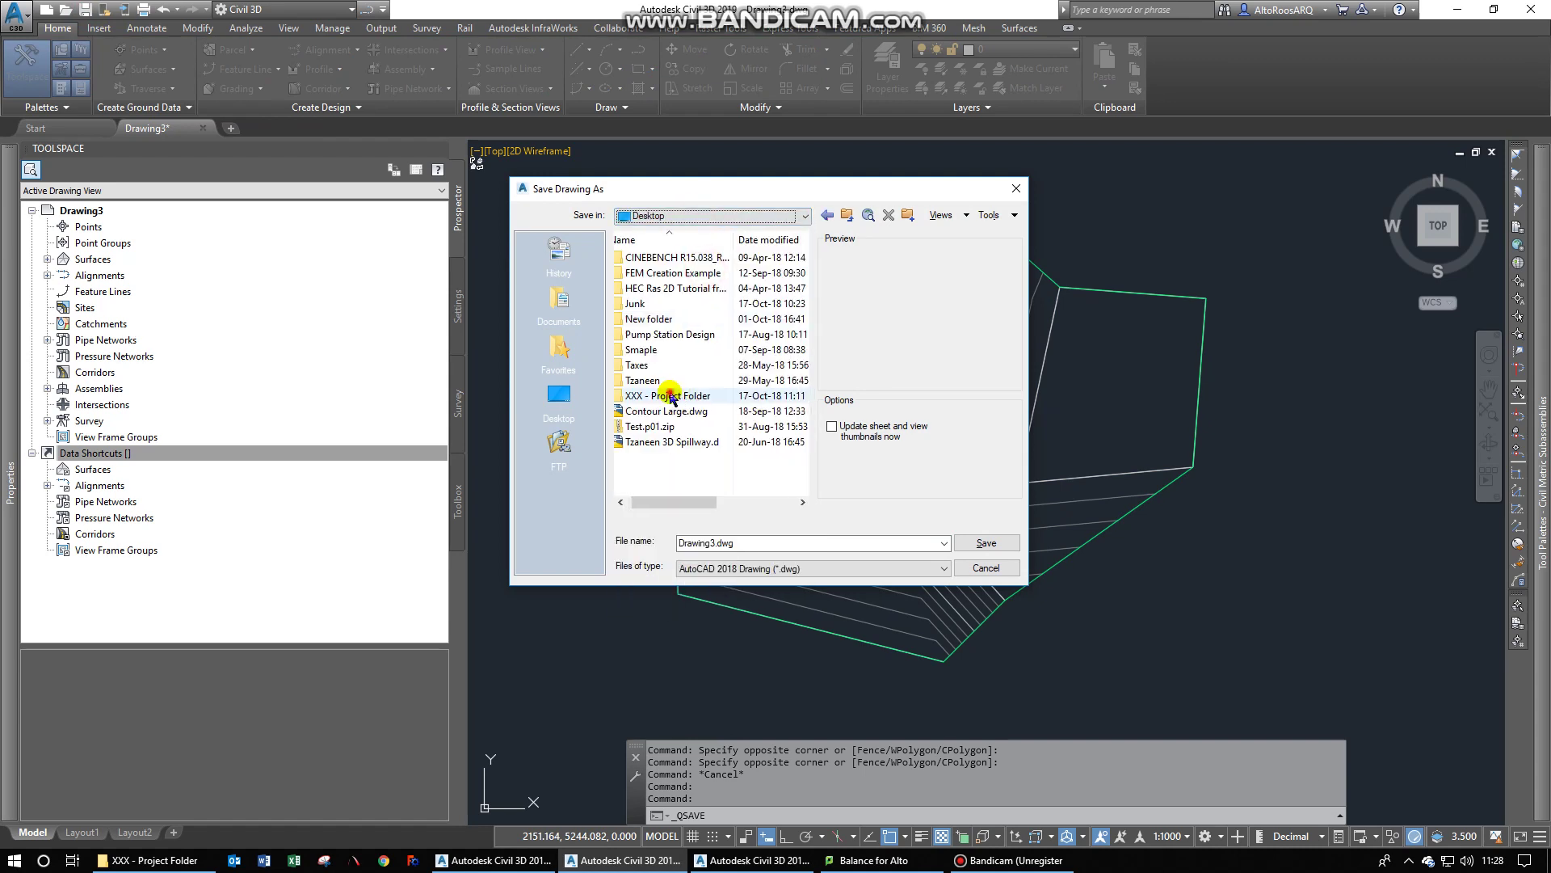
- Save the drawing as Base in XXX - Project Folder\01 Drawings
{"action": "double_click", "coordinate": [670, 395]}
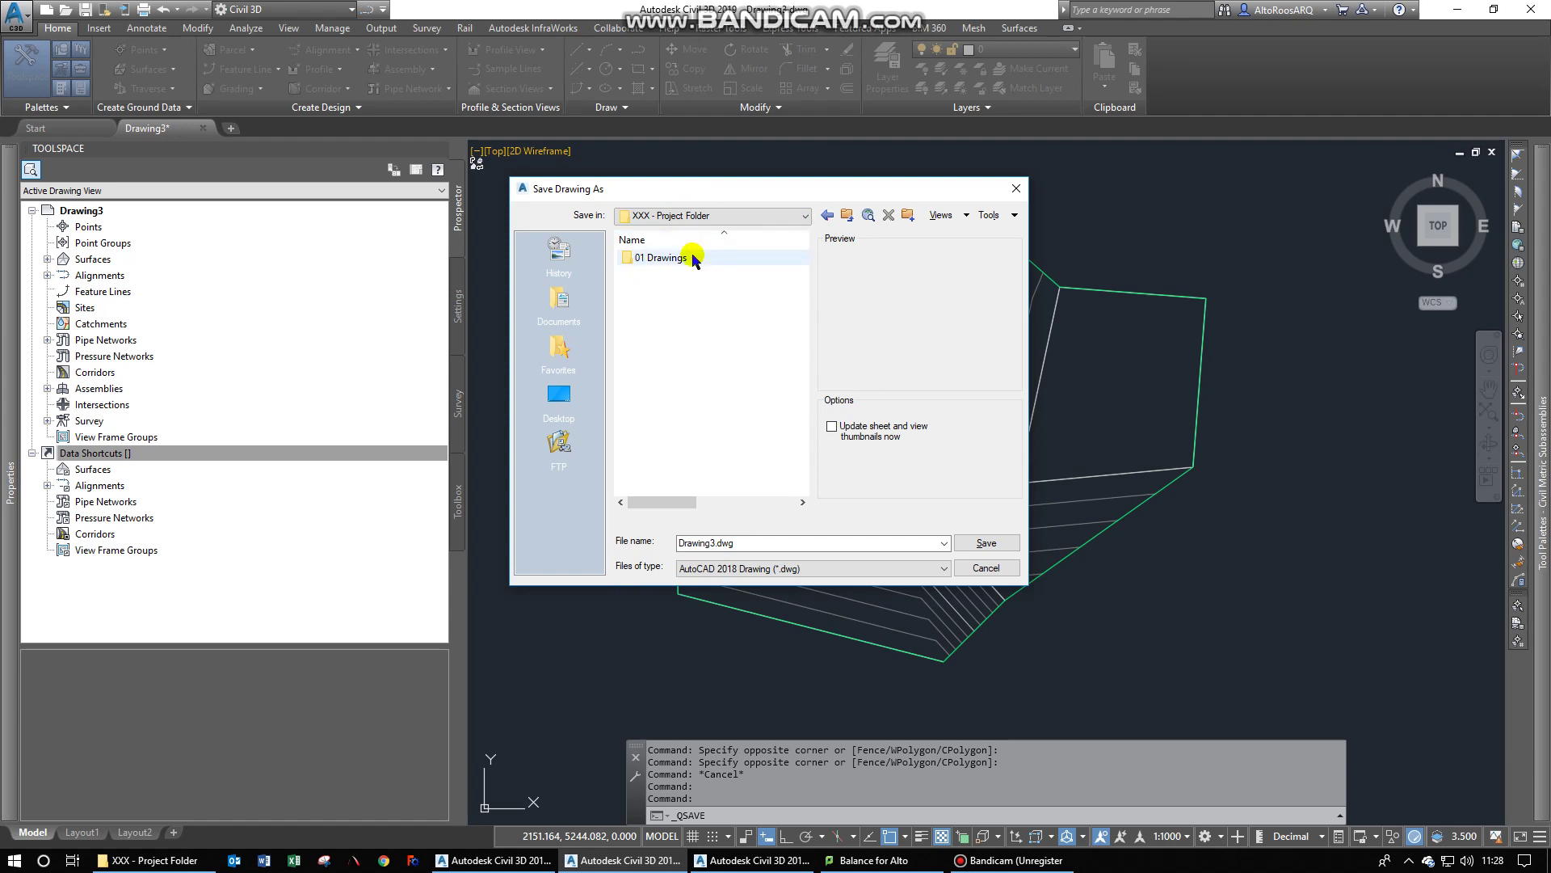
{"action": "double_click", "coordinate": [692, 259]}
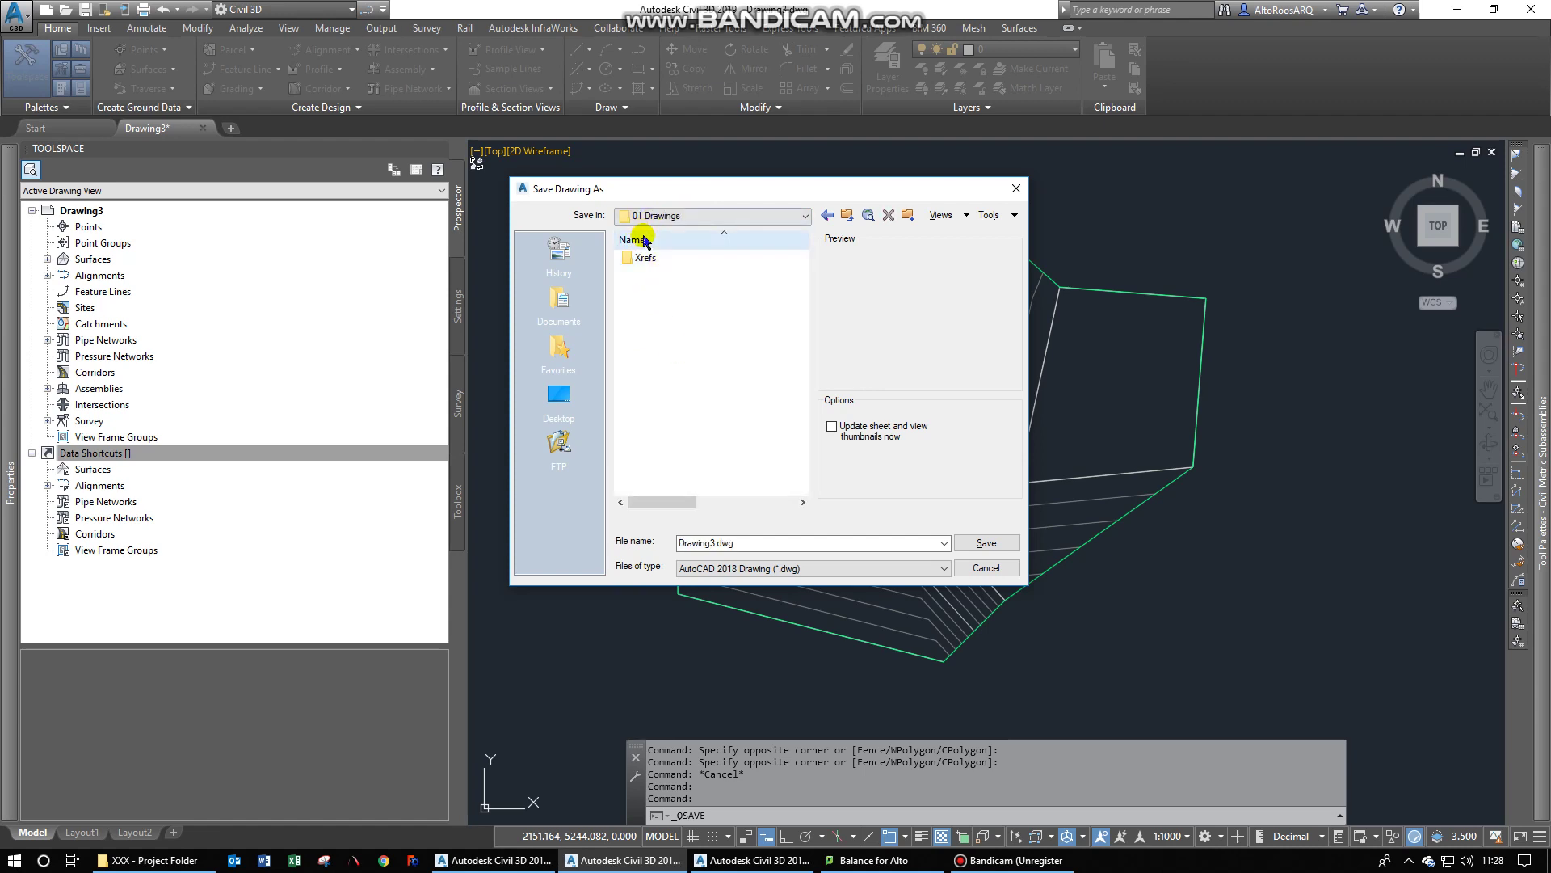
{"action": "double_click", "coordinate": [870, 547]}
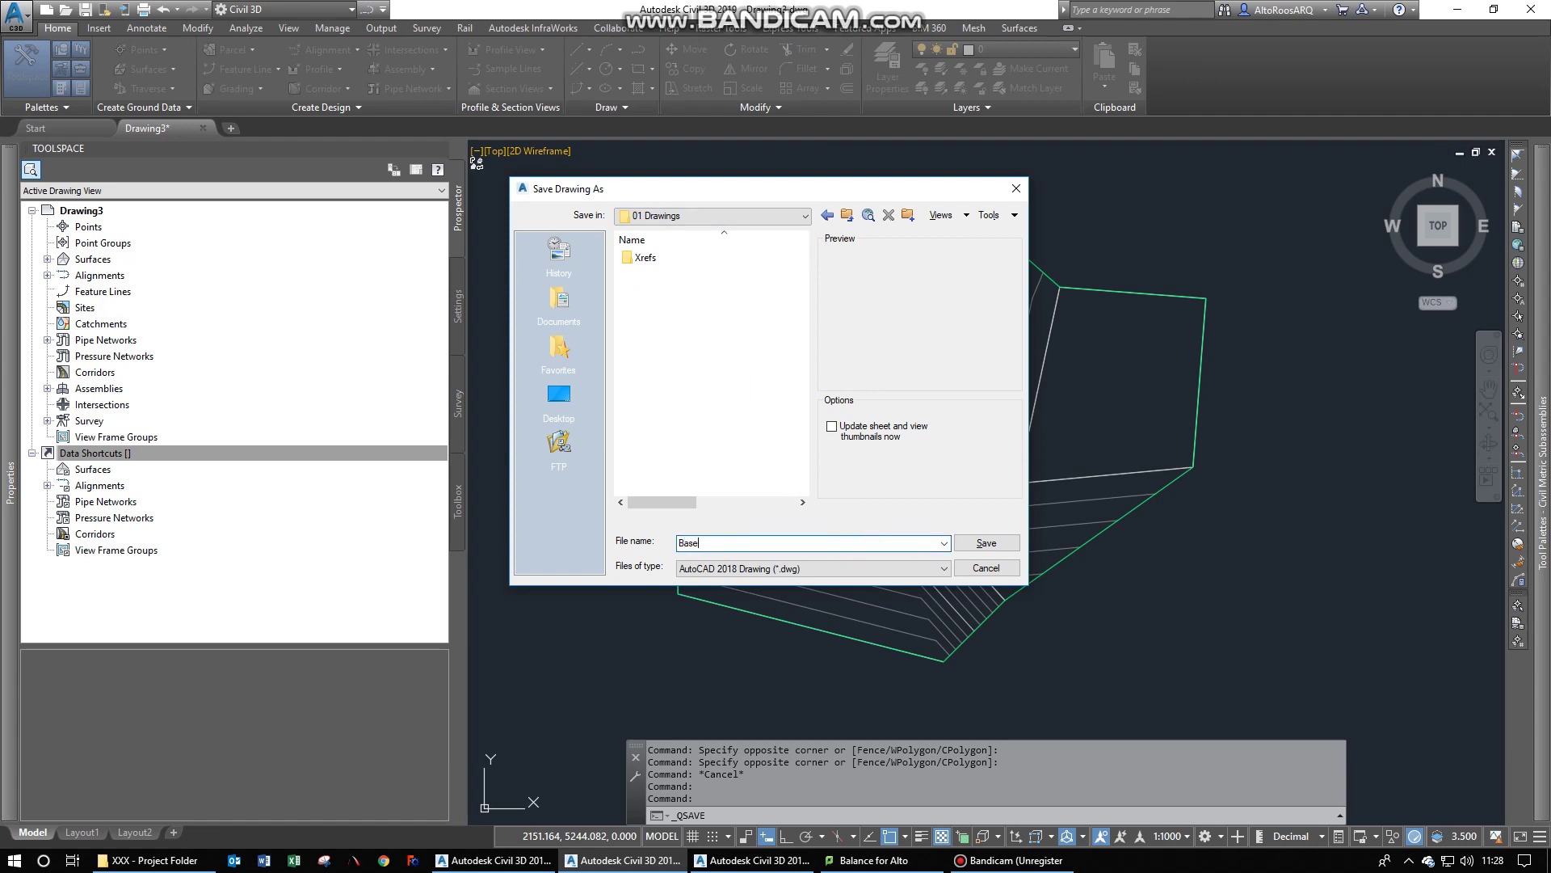
{"action": "left_click", "coordinate": [990, 542]}
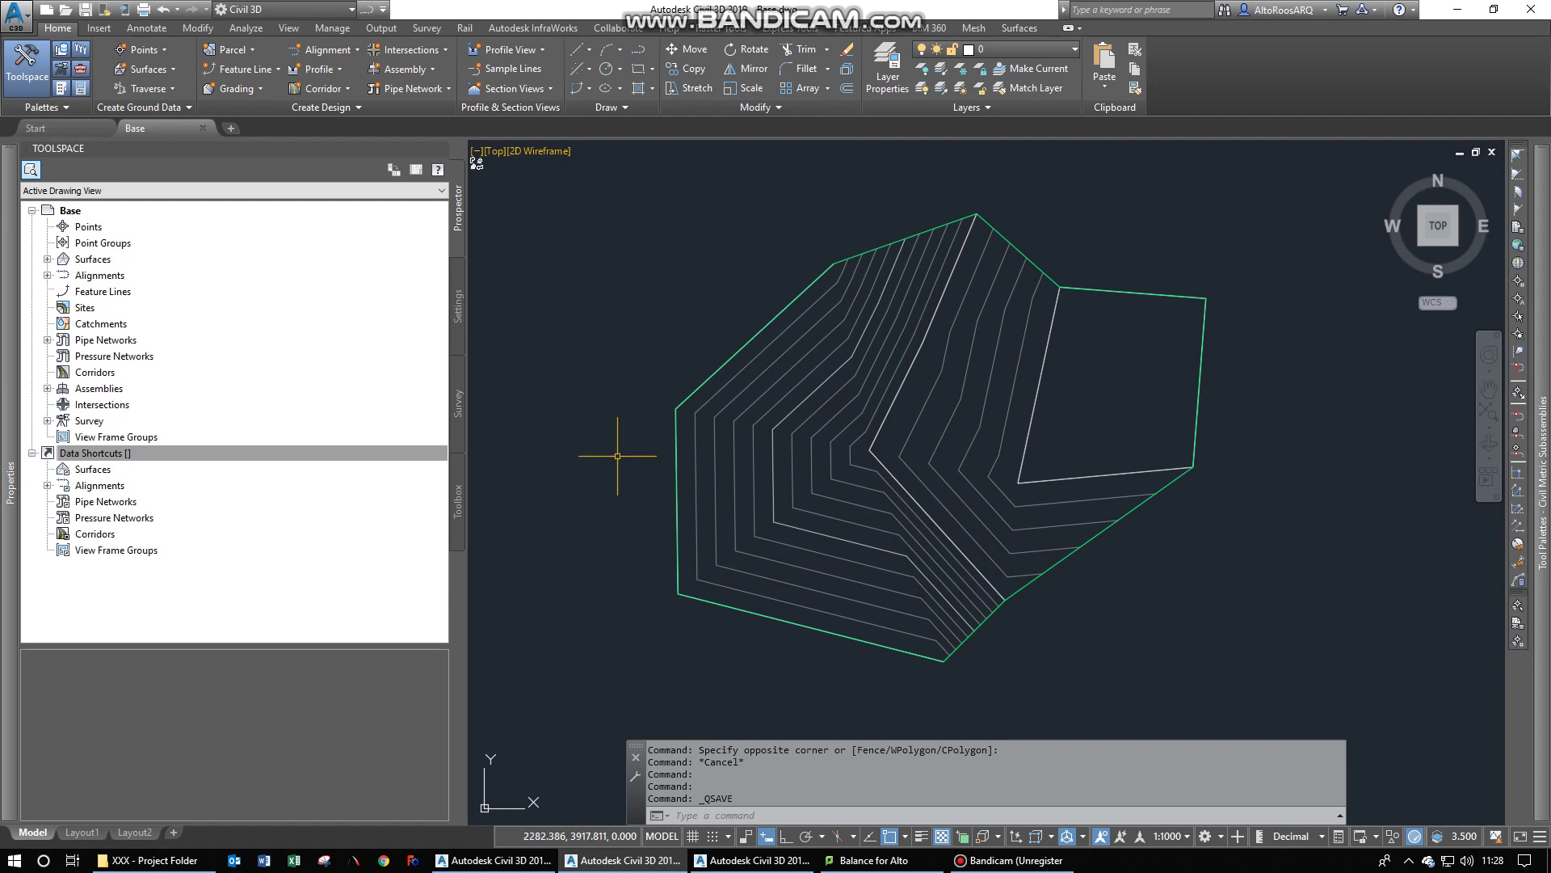
- Set the data shortcuts working folder to Desktop\XXX - Project Folder
{"action": "right_click", "coordinate": [105, 458]}
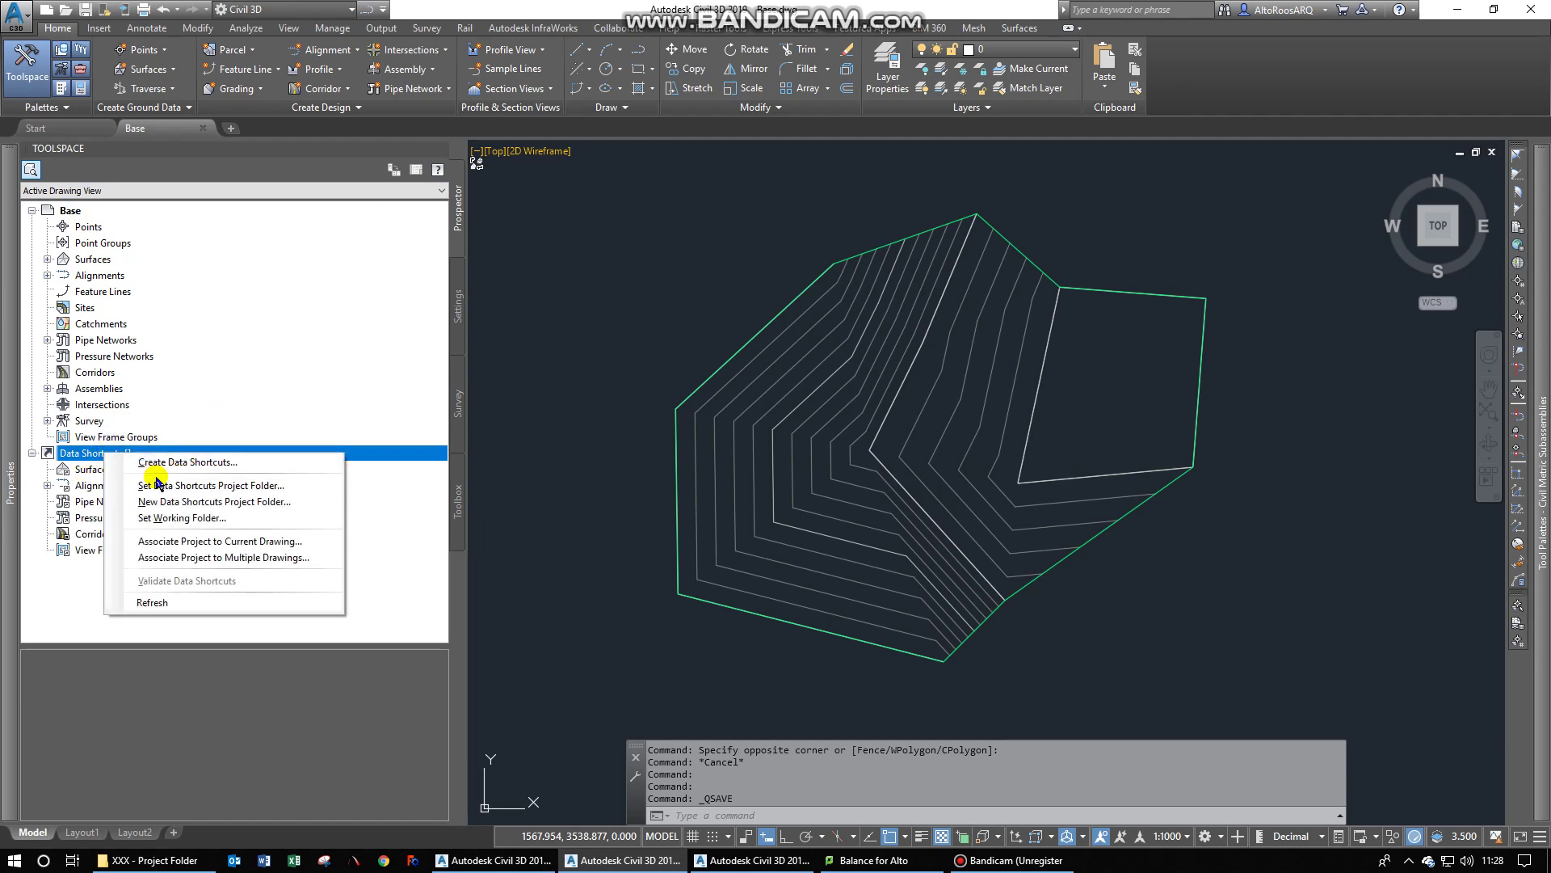
{"action": "left_click", "coordinate": [211, 518]}
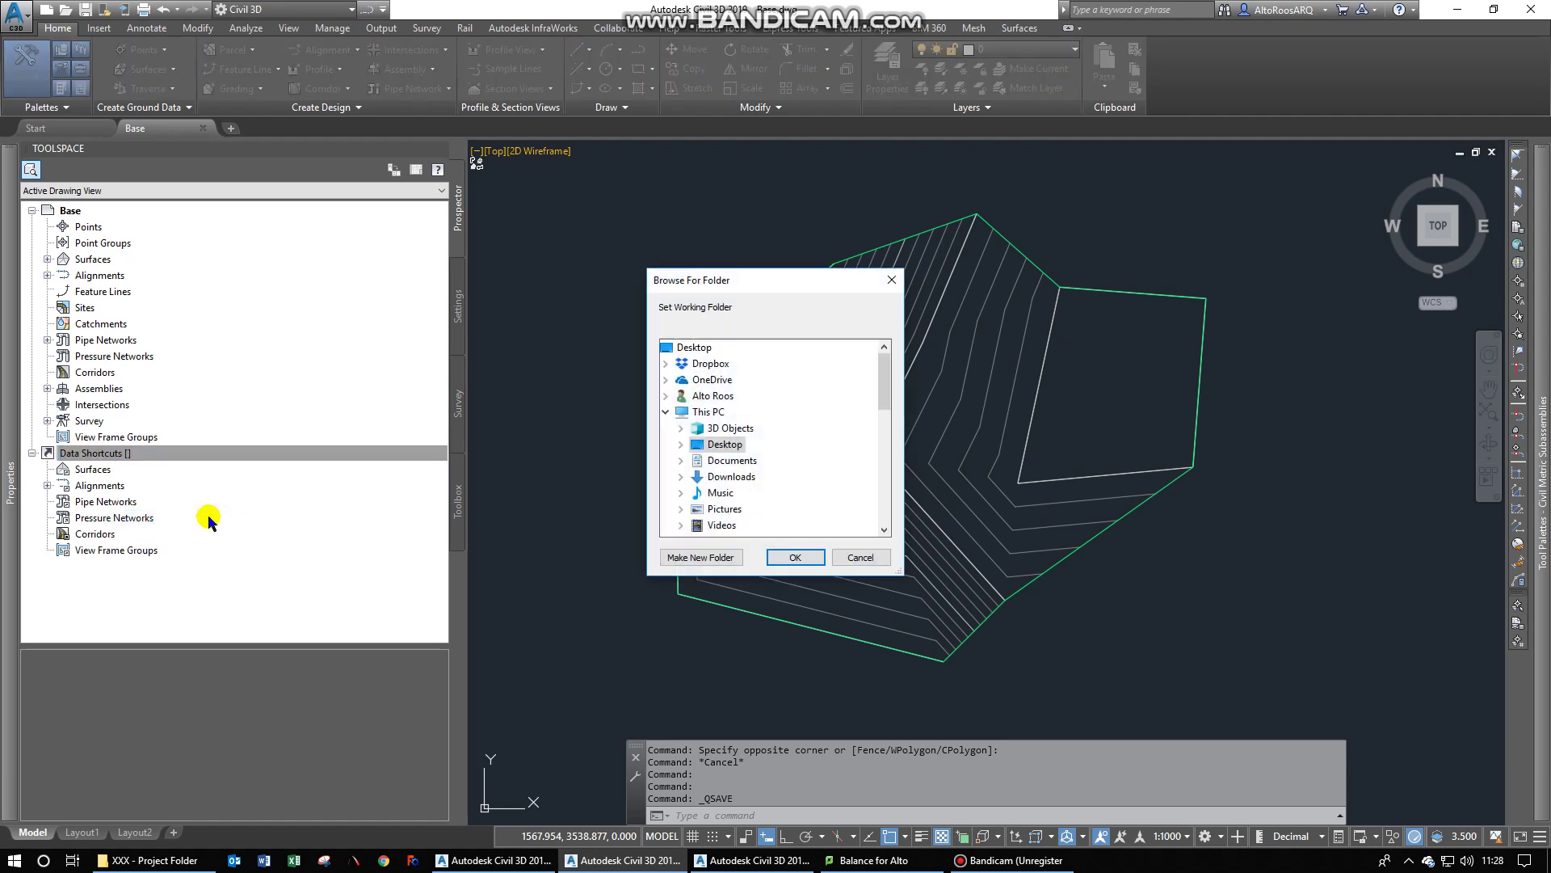
{"action": "left_click", "coordinate": [683, 445]}
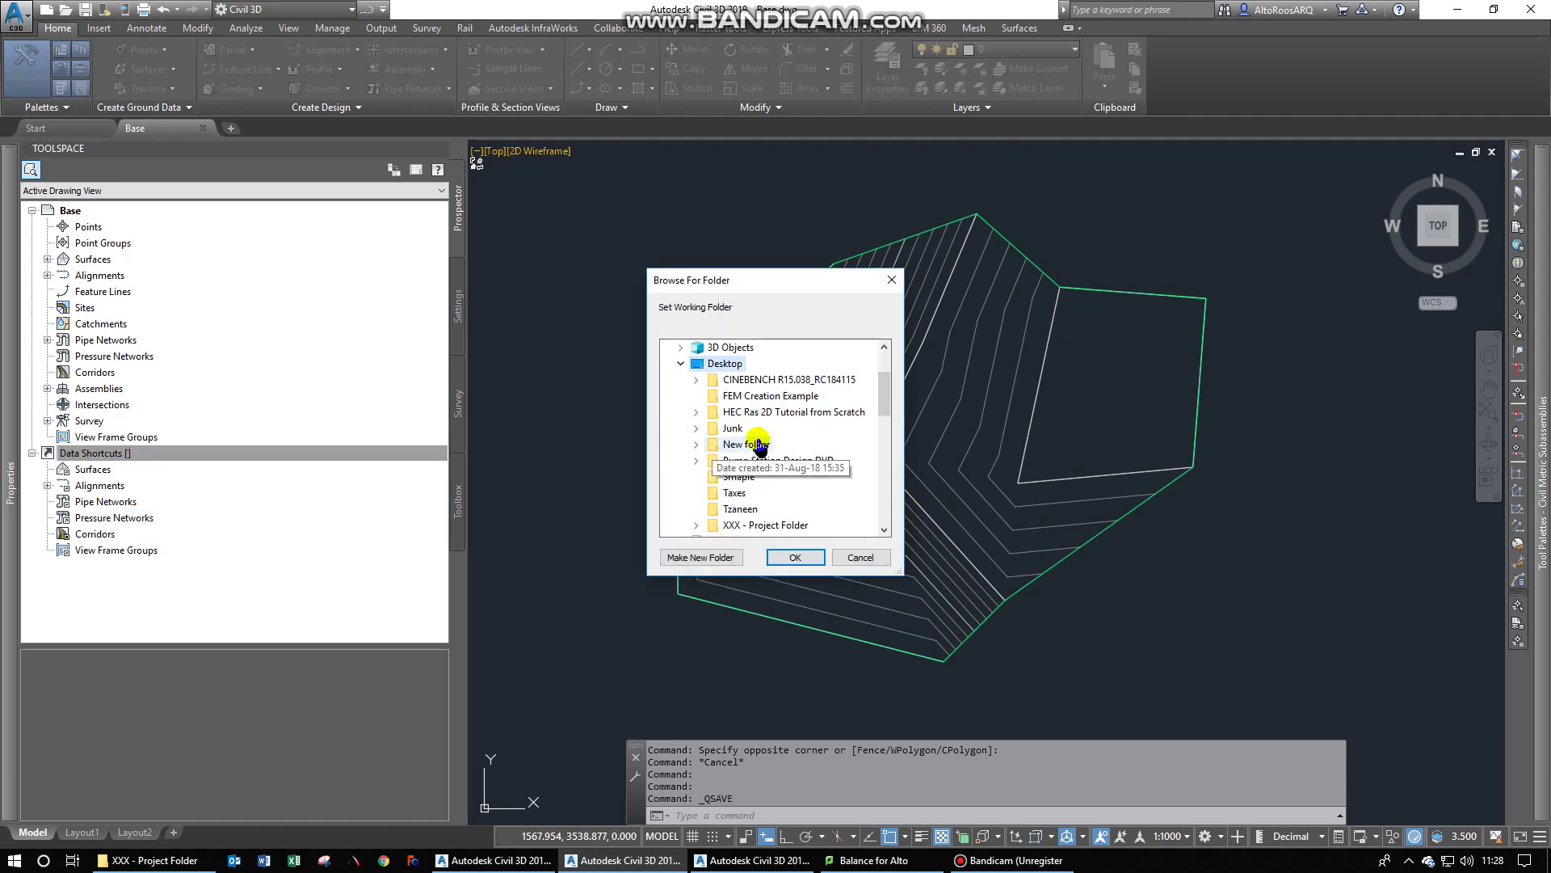
{"action": "scroll", "coordinate": [700, 440], "scroll_direction": "down", "scroll_amount": 2}
{"action": "left_click", "coordinate": [774, 429]}
{"action": "left_click", "coordinate": [774, 429]}
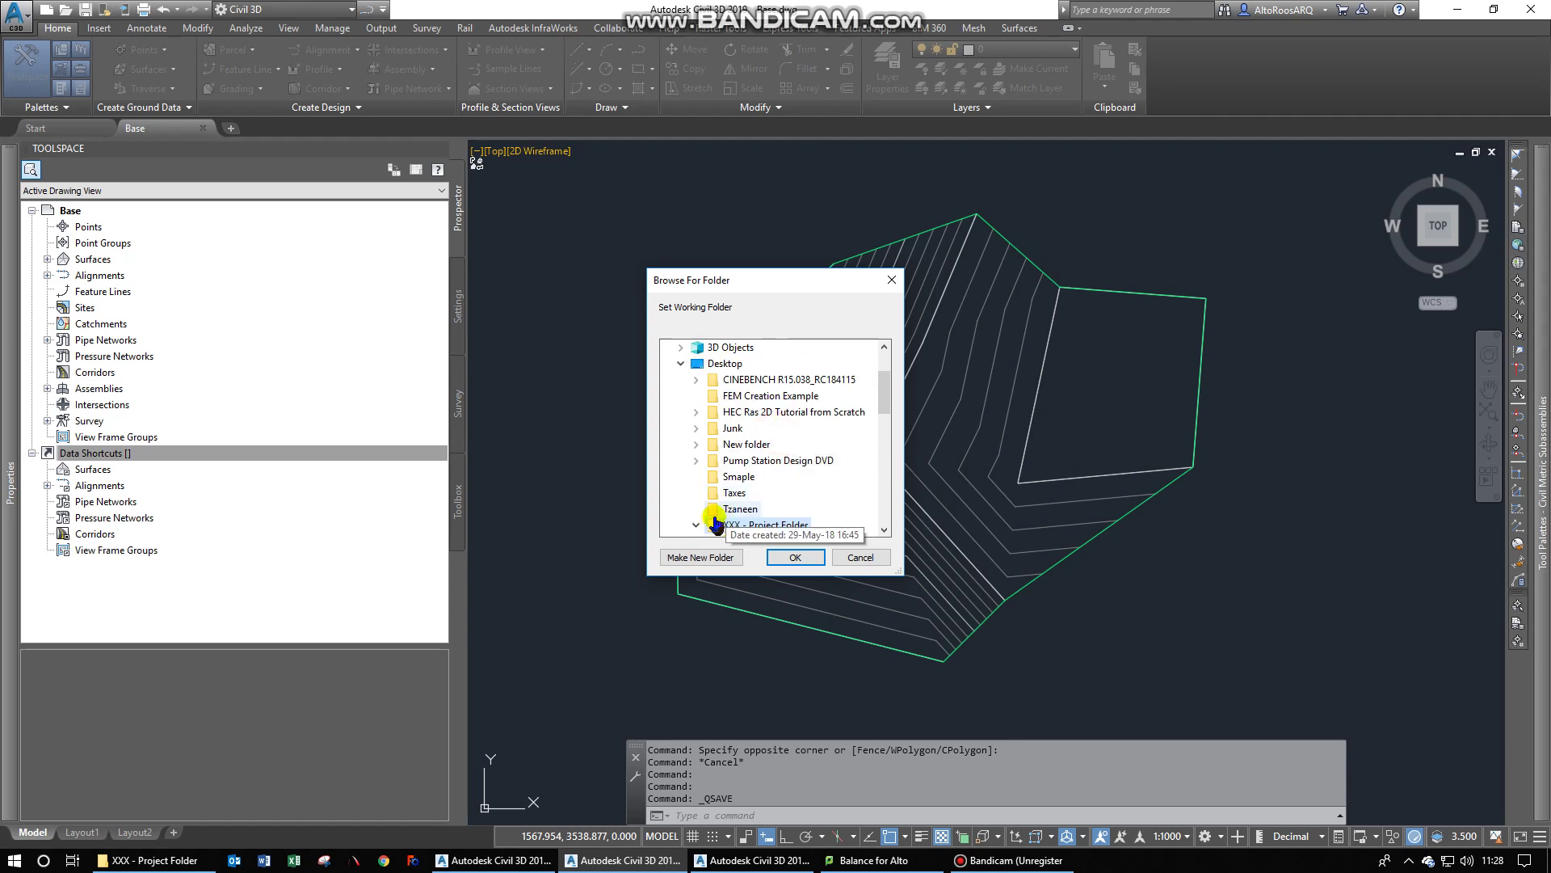
{"action": "left_click", "coordinate": [811, 557]}
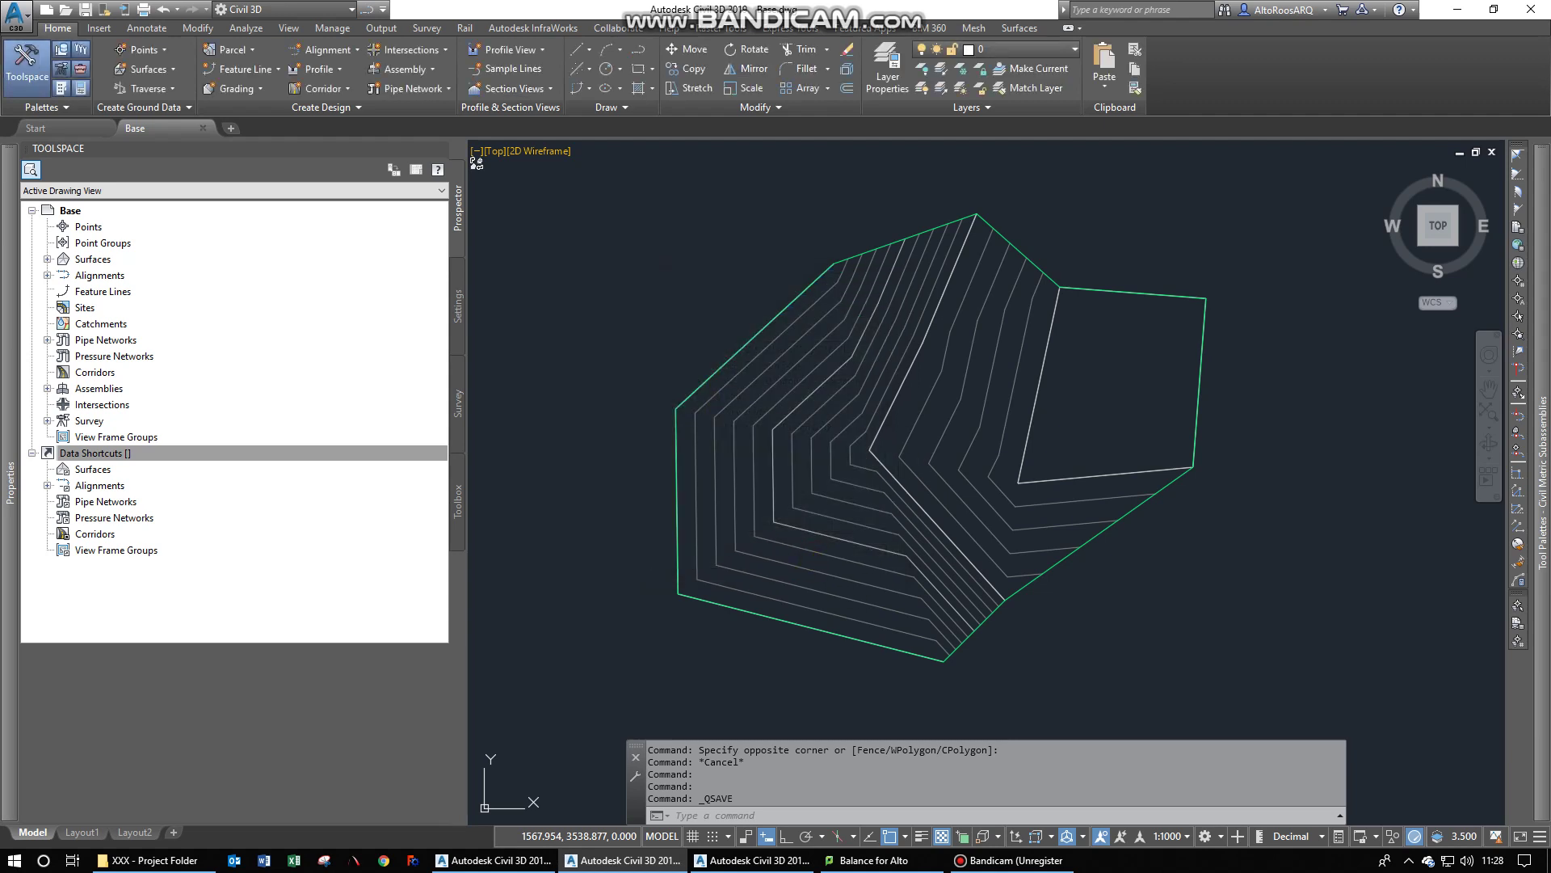
{"action": "left_click", "coordinate": [147, 457]}
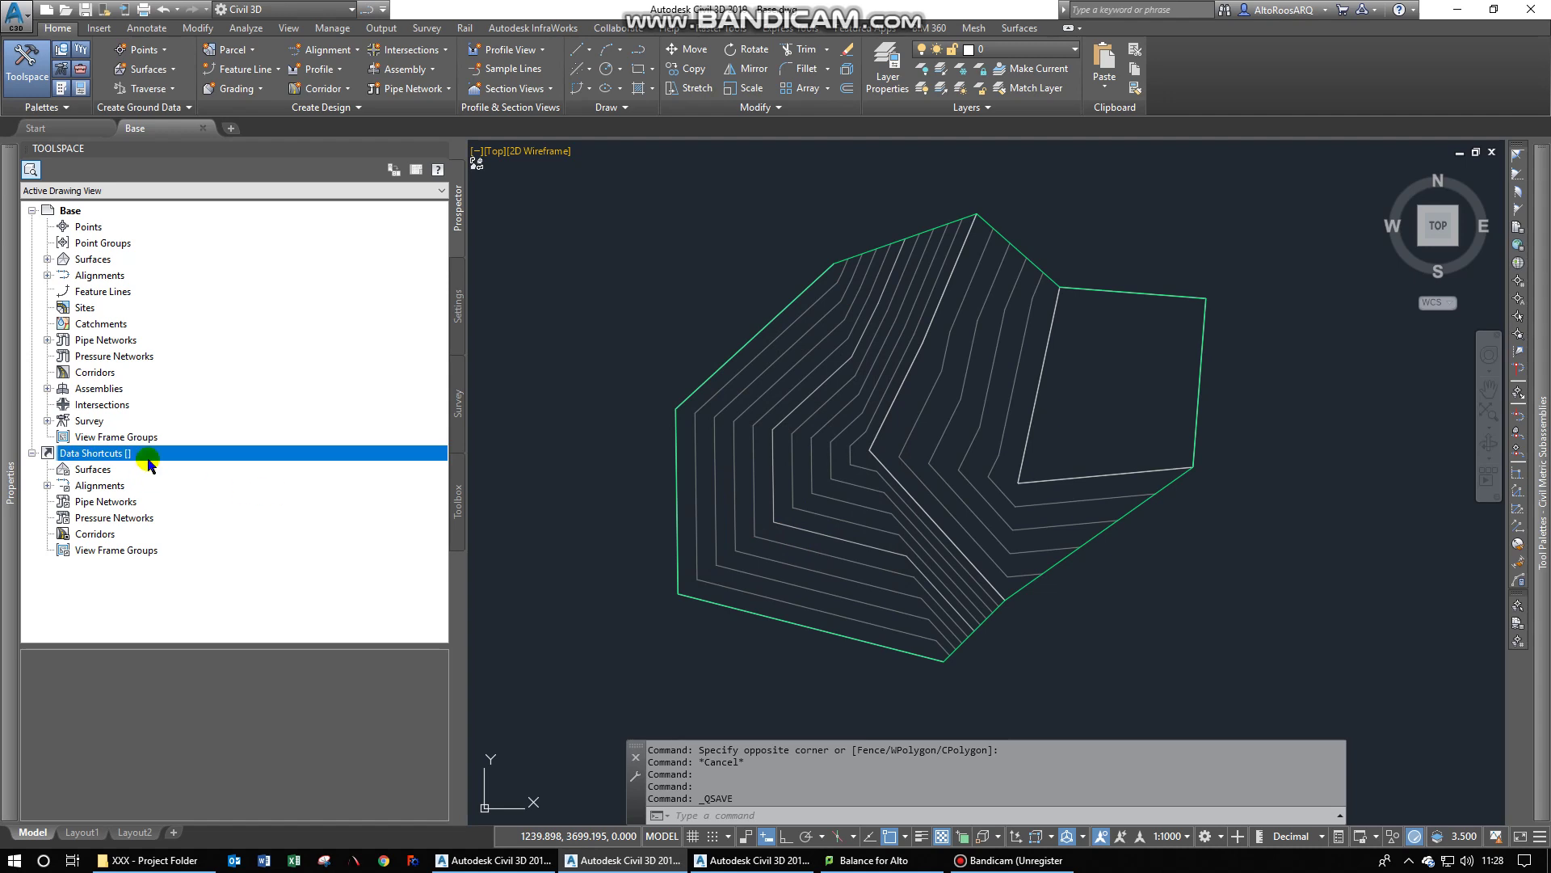
- Open the New Data Shortcut Folder dialog from the Data Shortcuts context menu
{"action": "right_click", "coordinate": [129, 461]}
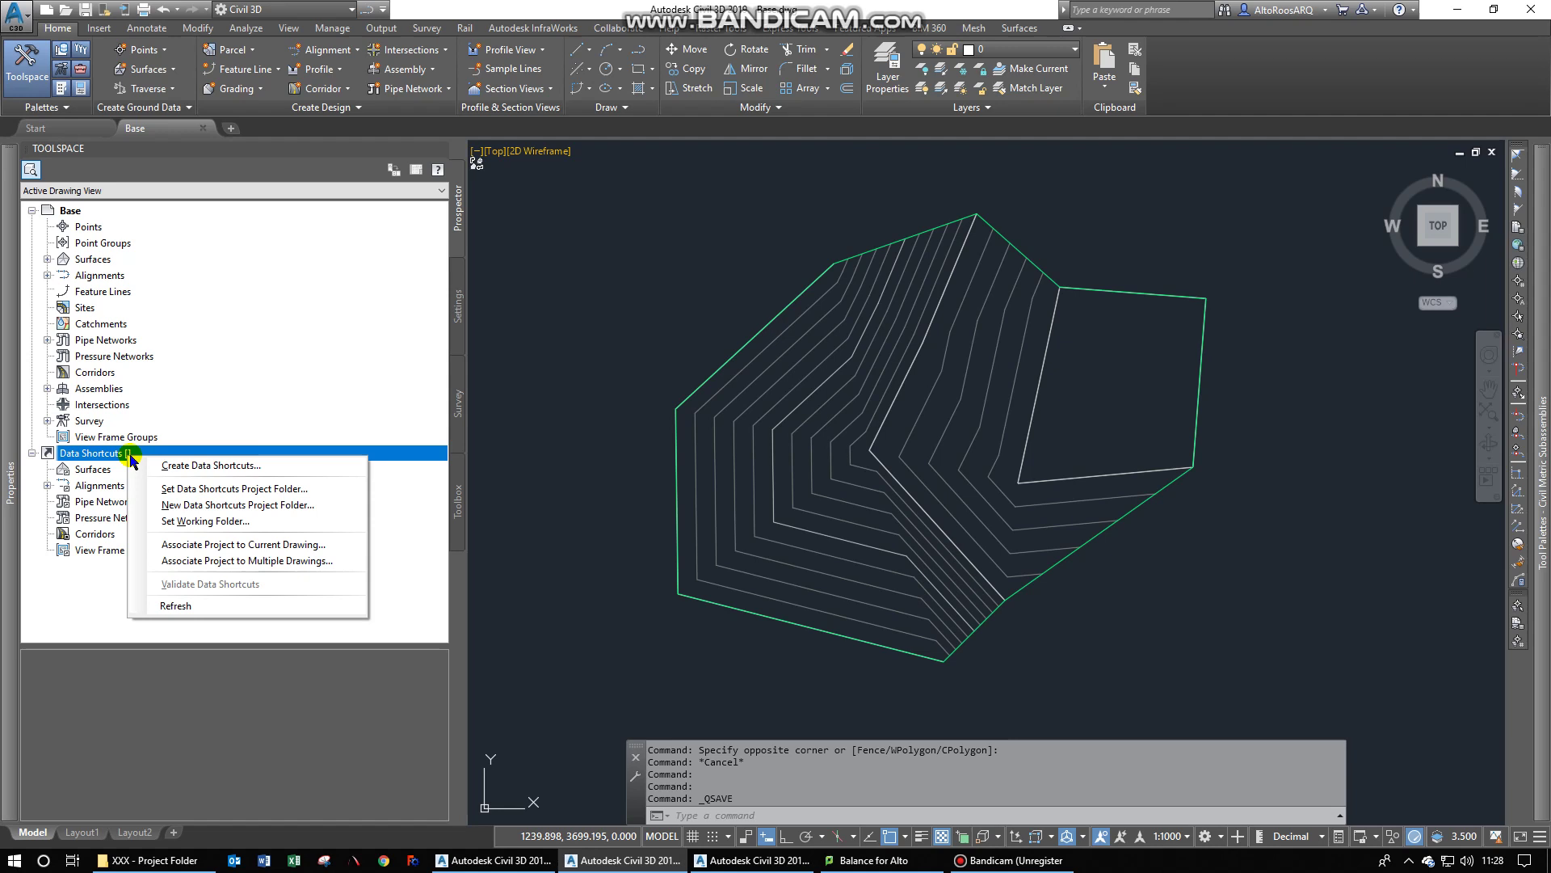
{"action": "left_click", "coordinate": [326, 509]}
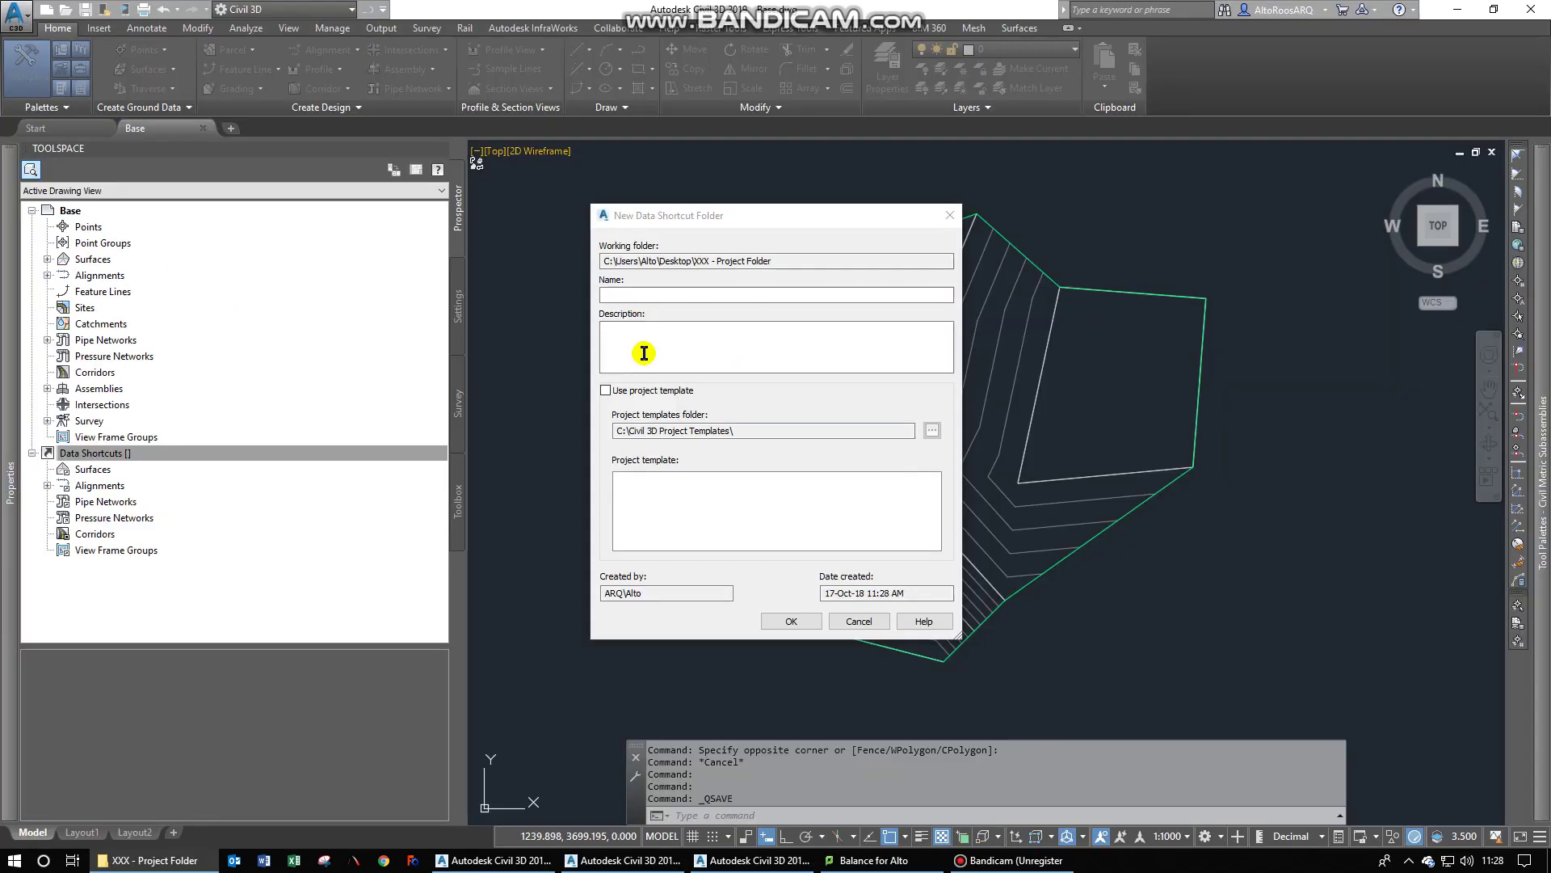
- Name the new data shortcuts project folder 02 C3D and create it
{"action": "left_click", "coordinate": [644, 353]}
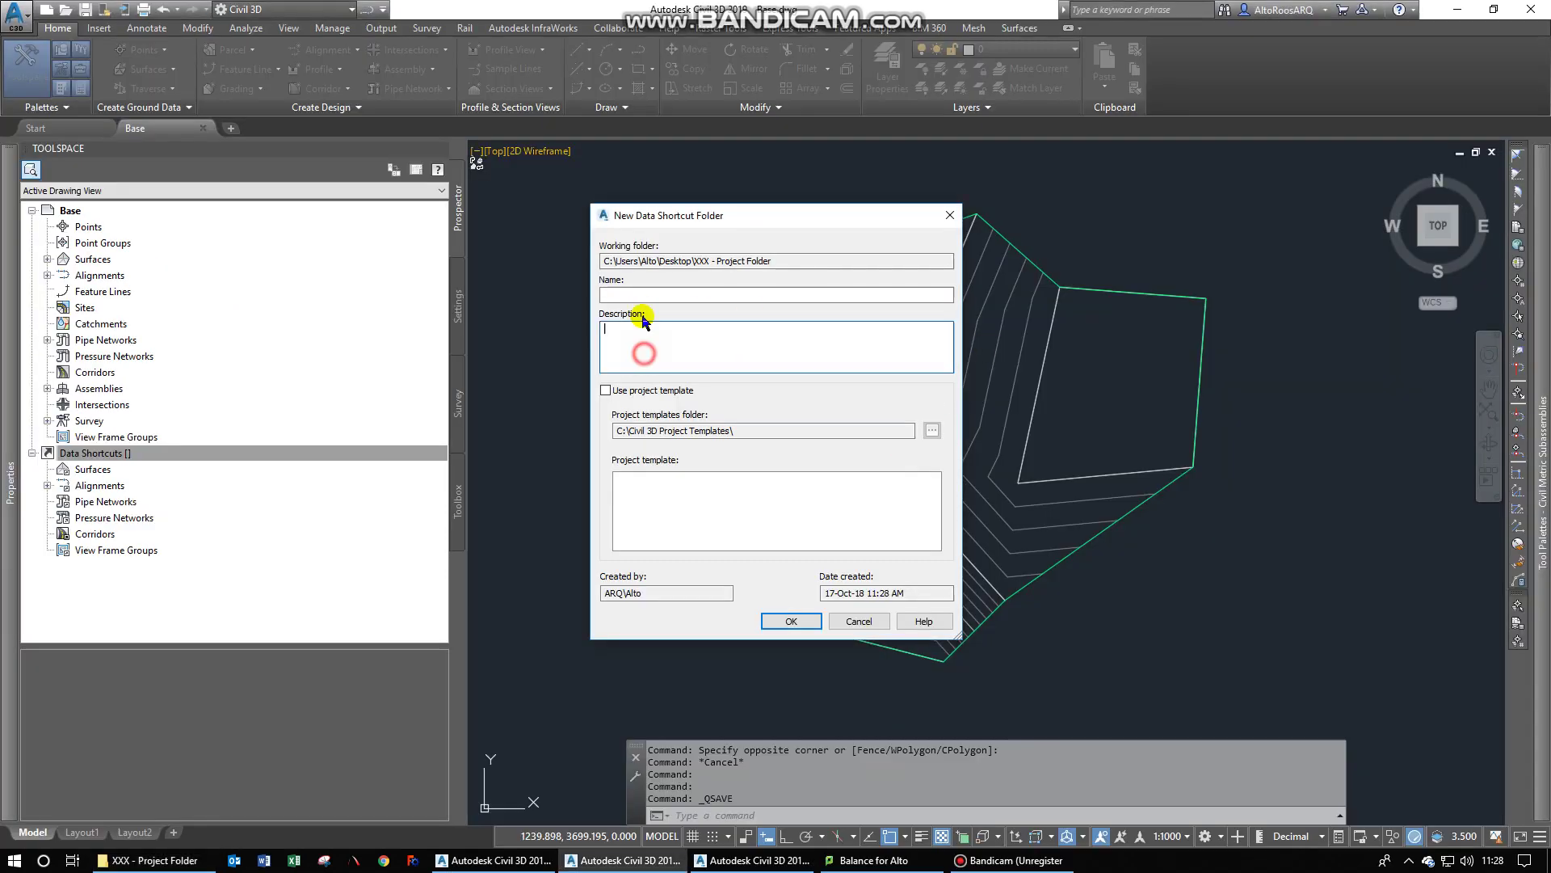
{"action": "left_click", "coordinate": [643, 295]}
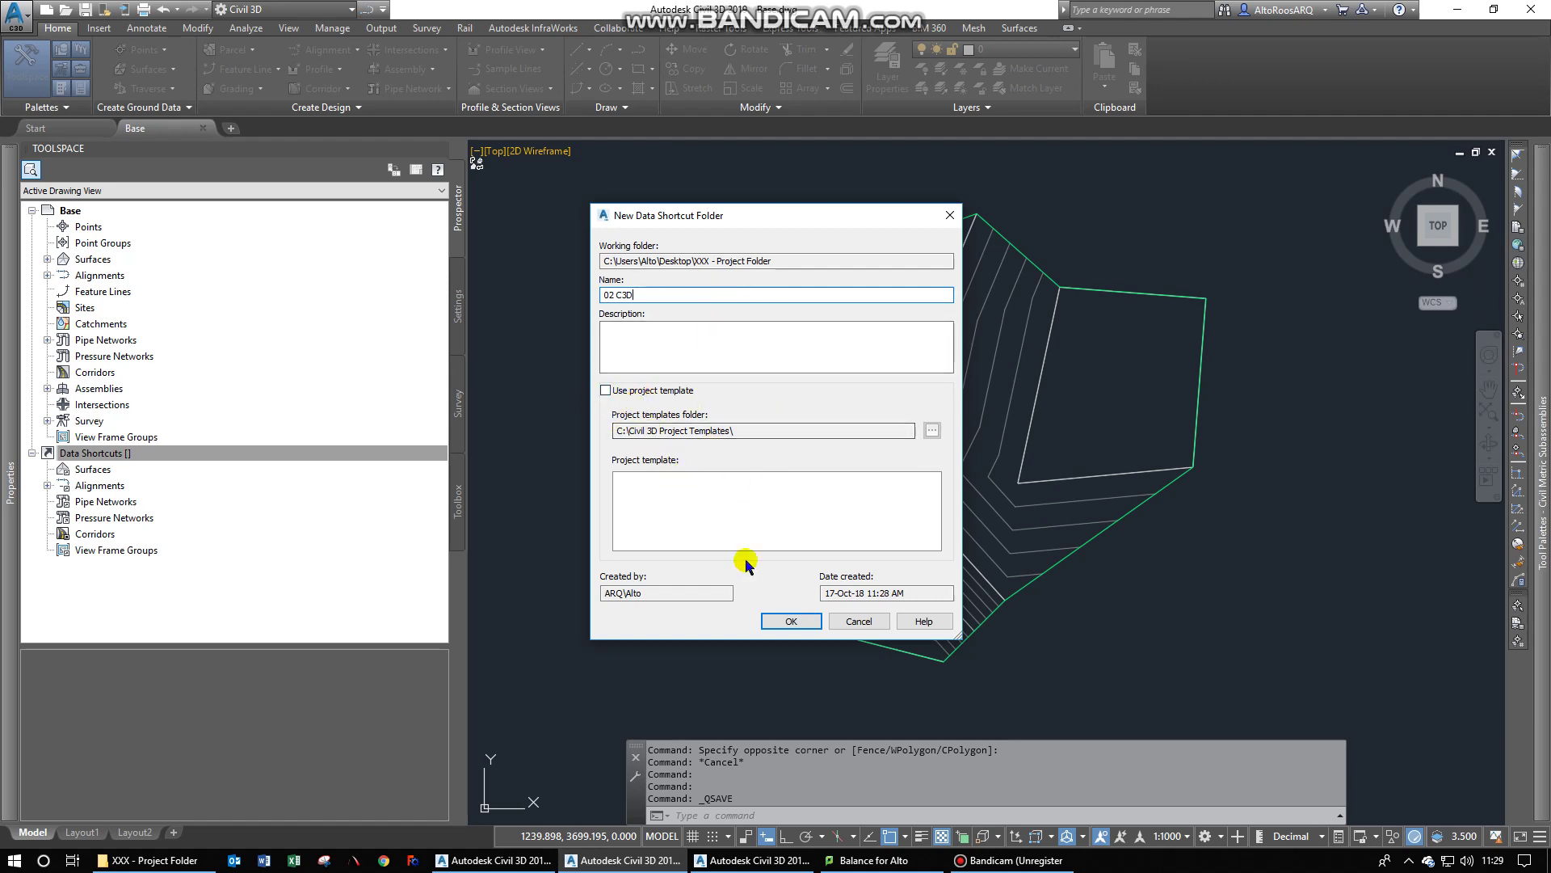
{"action": "left_click", "coordinate": [792, 621]}
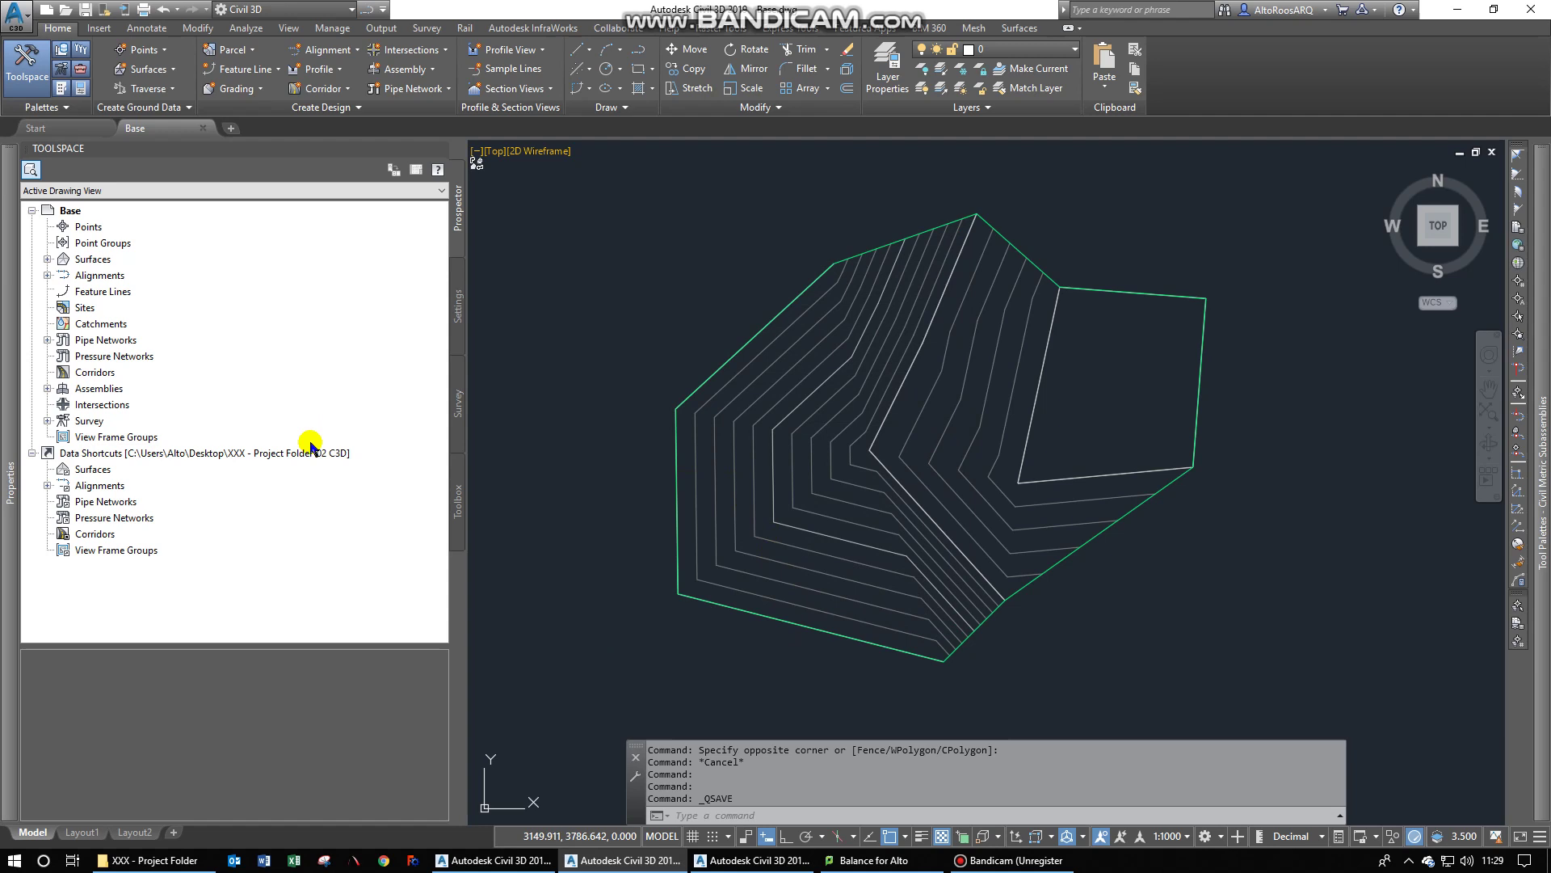
{"action": "left_click", "coordinate": [329, 455]}
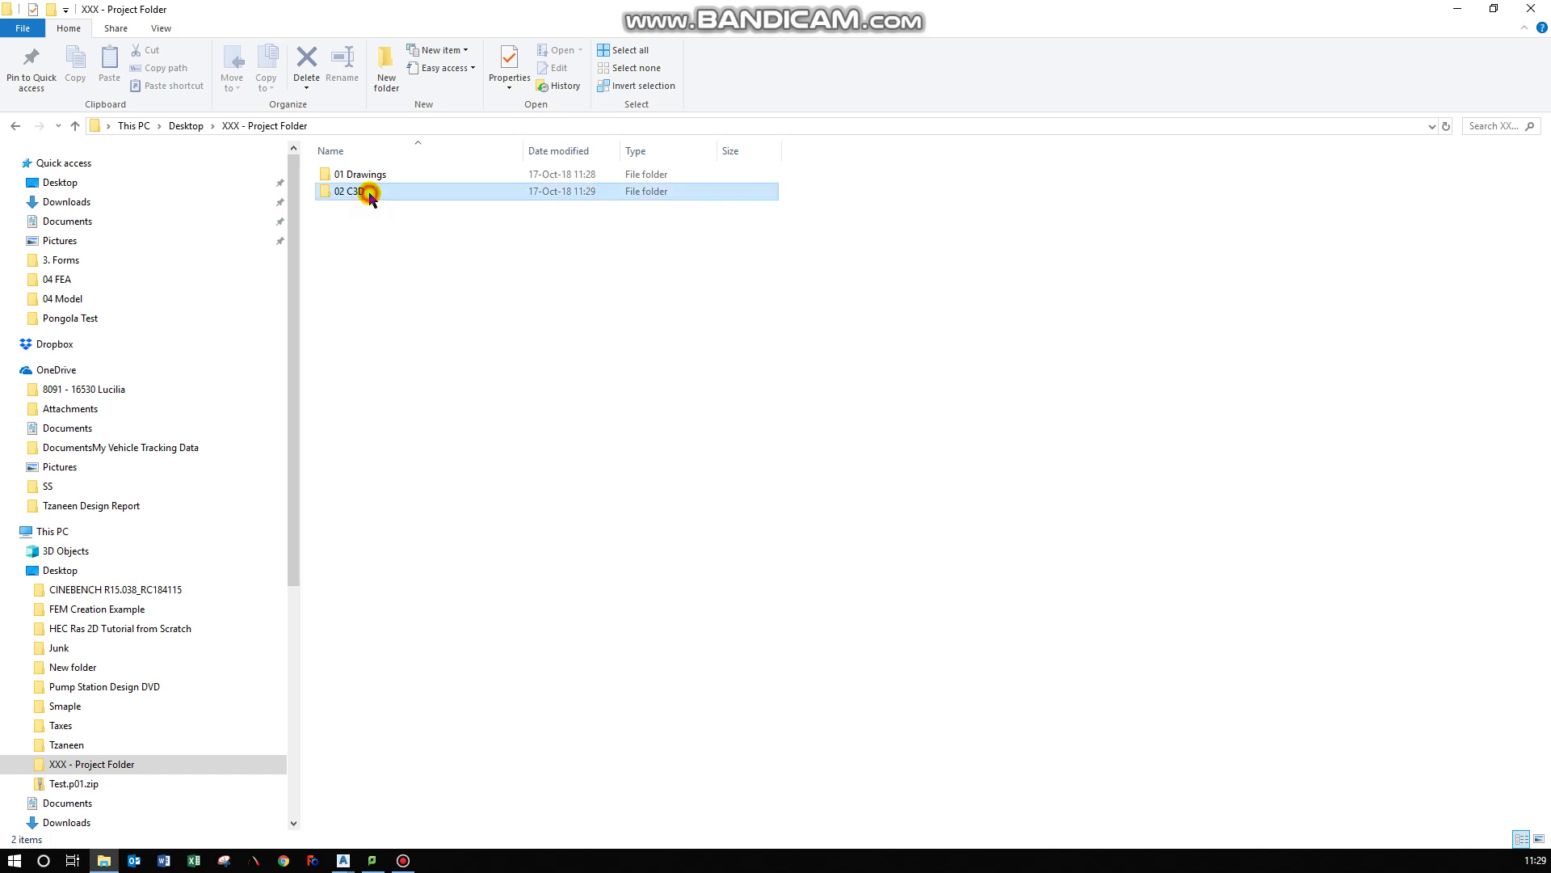
- Browse into 02 C3D\_Shortcuts in File Explorer, then go back to XXX - Project Folder
{"action": "double_click", "coordinate": [367, 193]}
{"action": "double_click", "coordinate": [371, 176]}
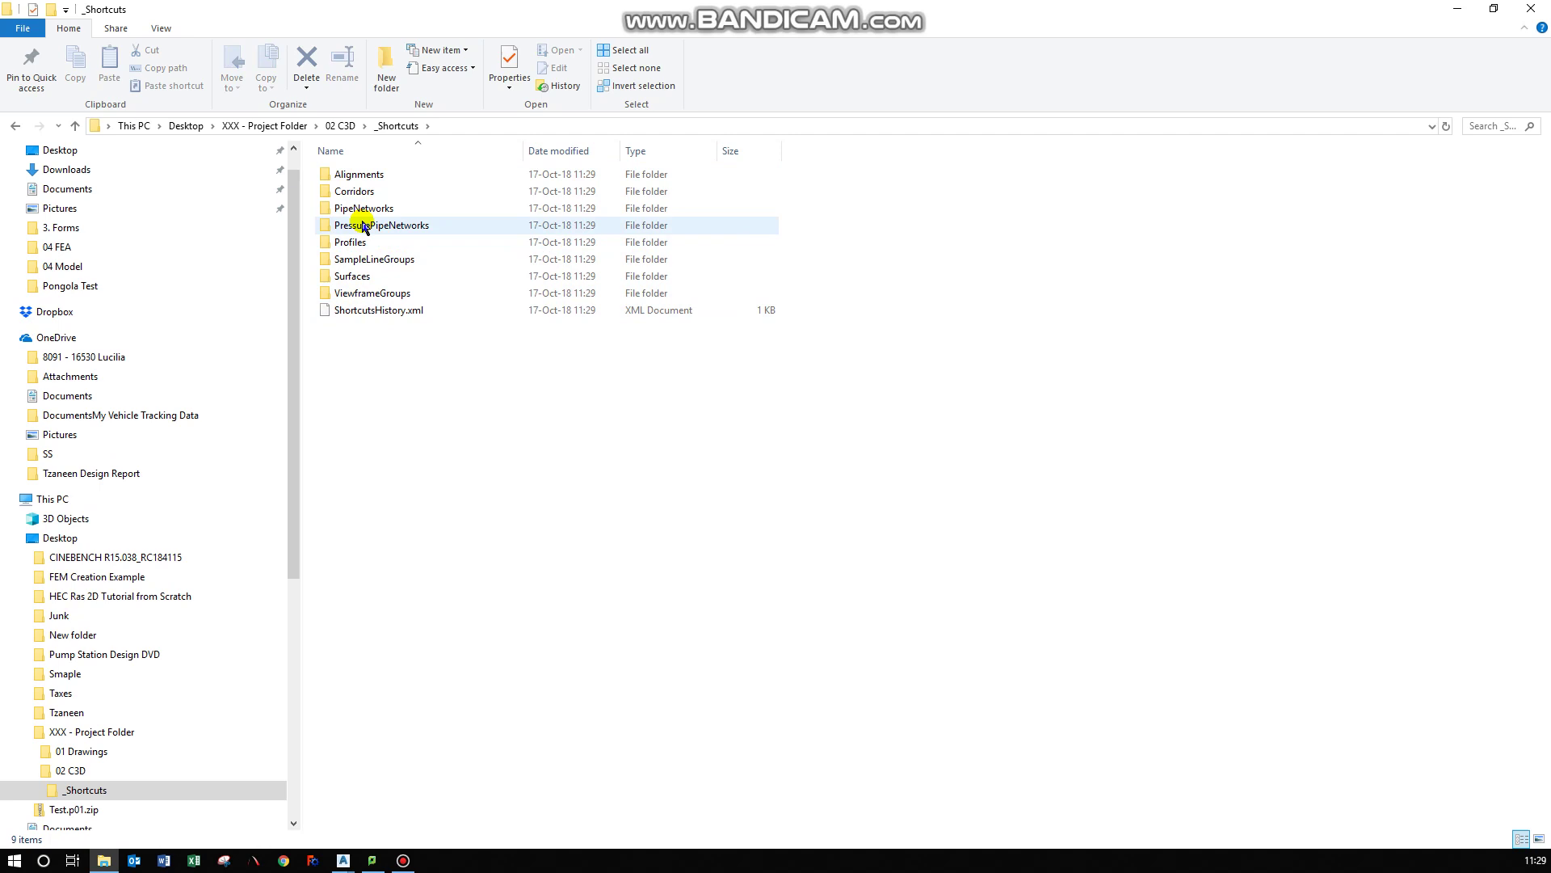
{"action": "left_click", "coordinate": [338, 126]}
{"action": "left_click", "coordinate": [275, 126]}
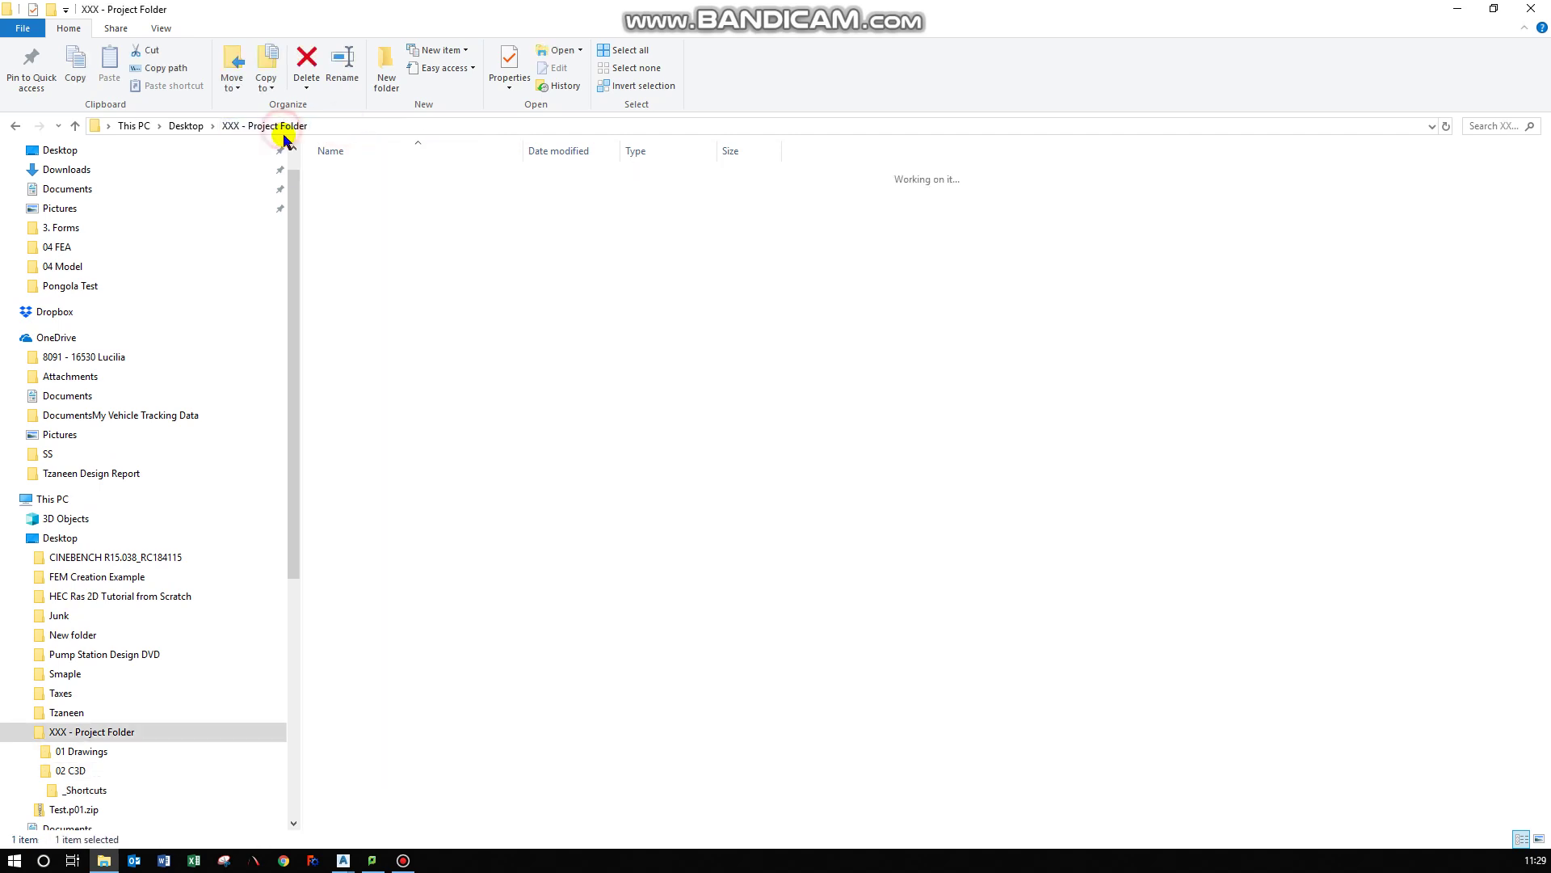
{"action": "left_click", "coordinate": [467, 405]}
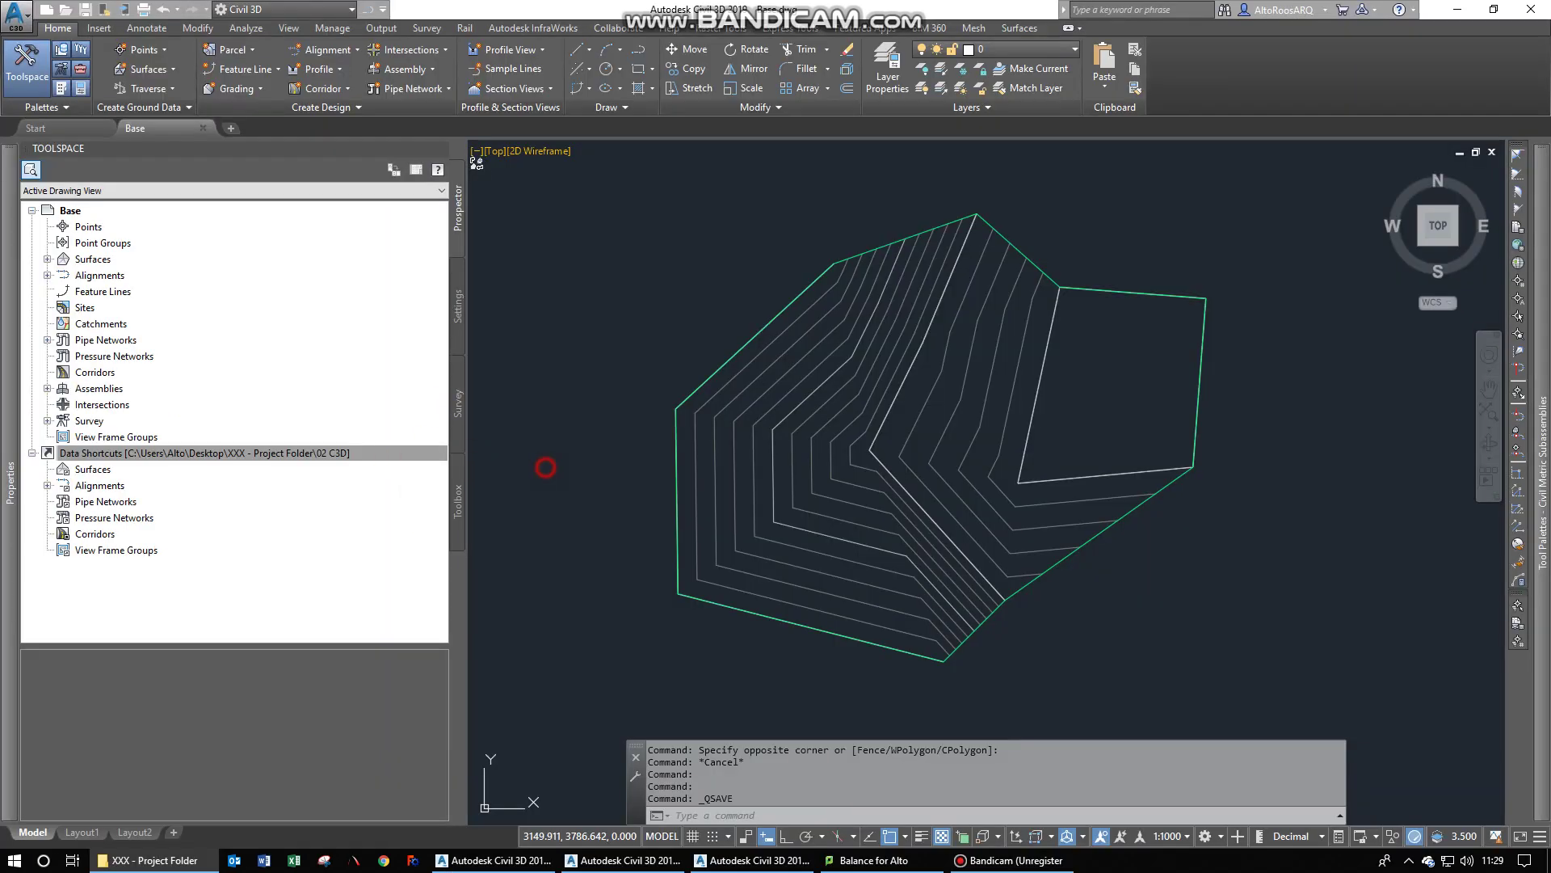
- Back in Civil 3D, expand Base's Surfaces and select Surface1
{"action": "left_click", "coordinate": [585, 253]}
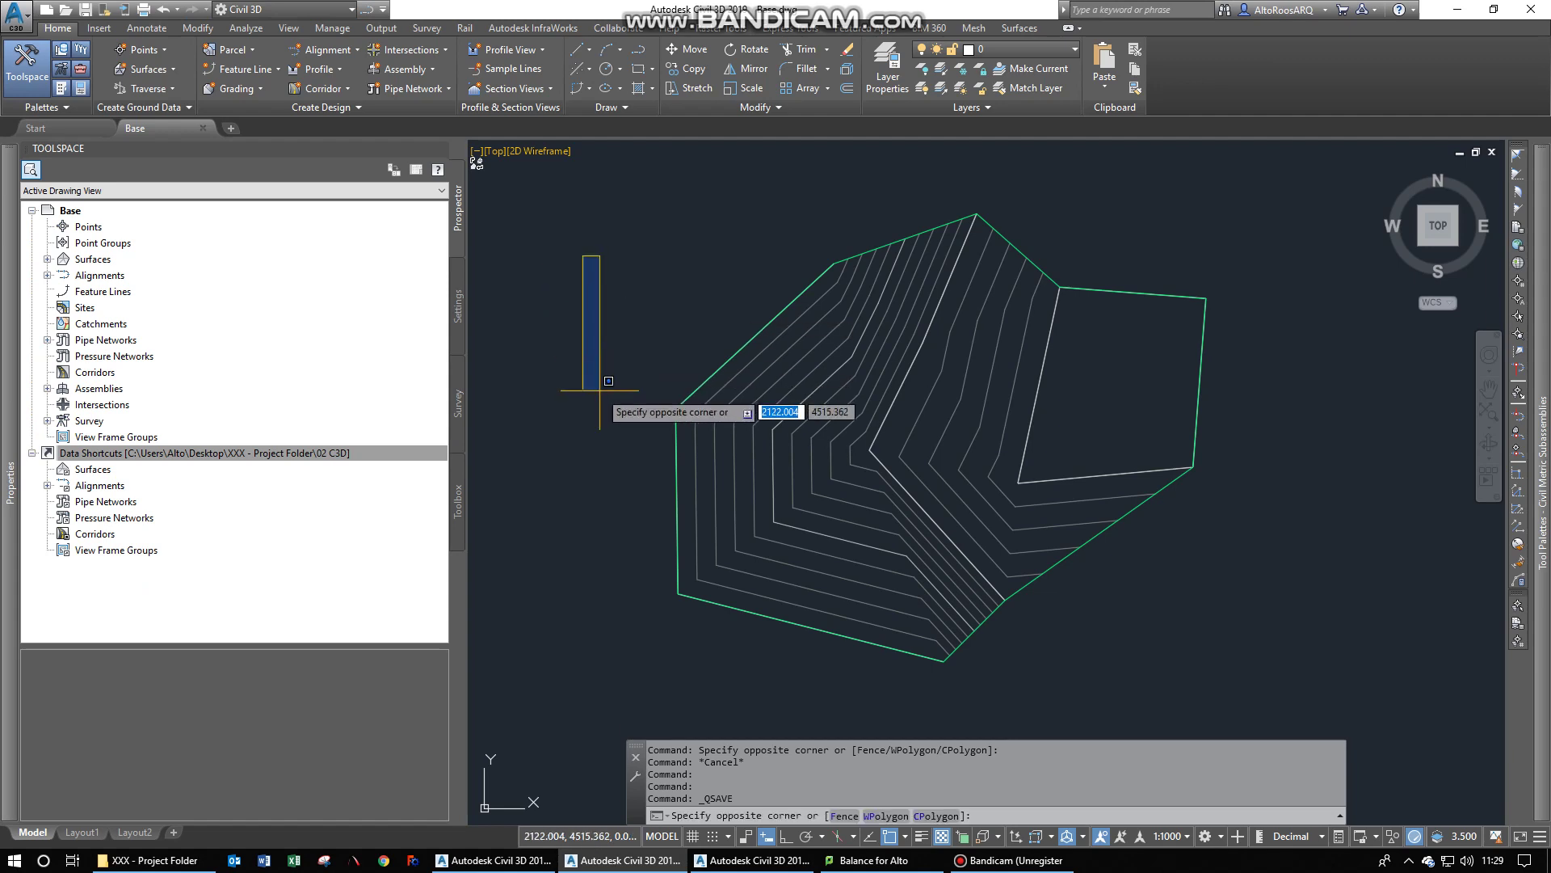
{"action": "left_click", "coordinate": [612, 417]}
{"action": "left_click", "coordinate": [90, 454]}
{"action": "left_click", "coordinate": [92, 469]}
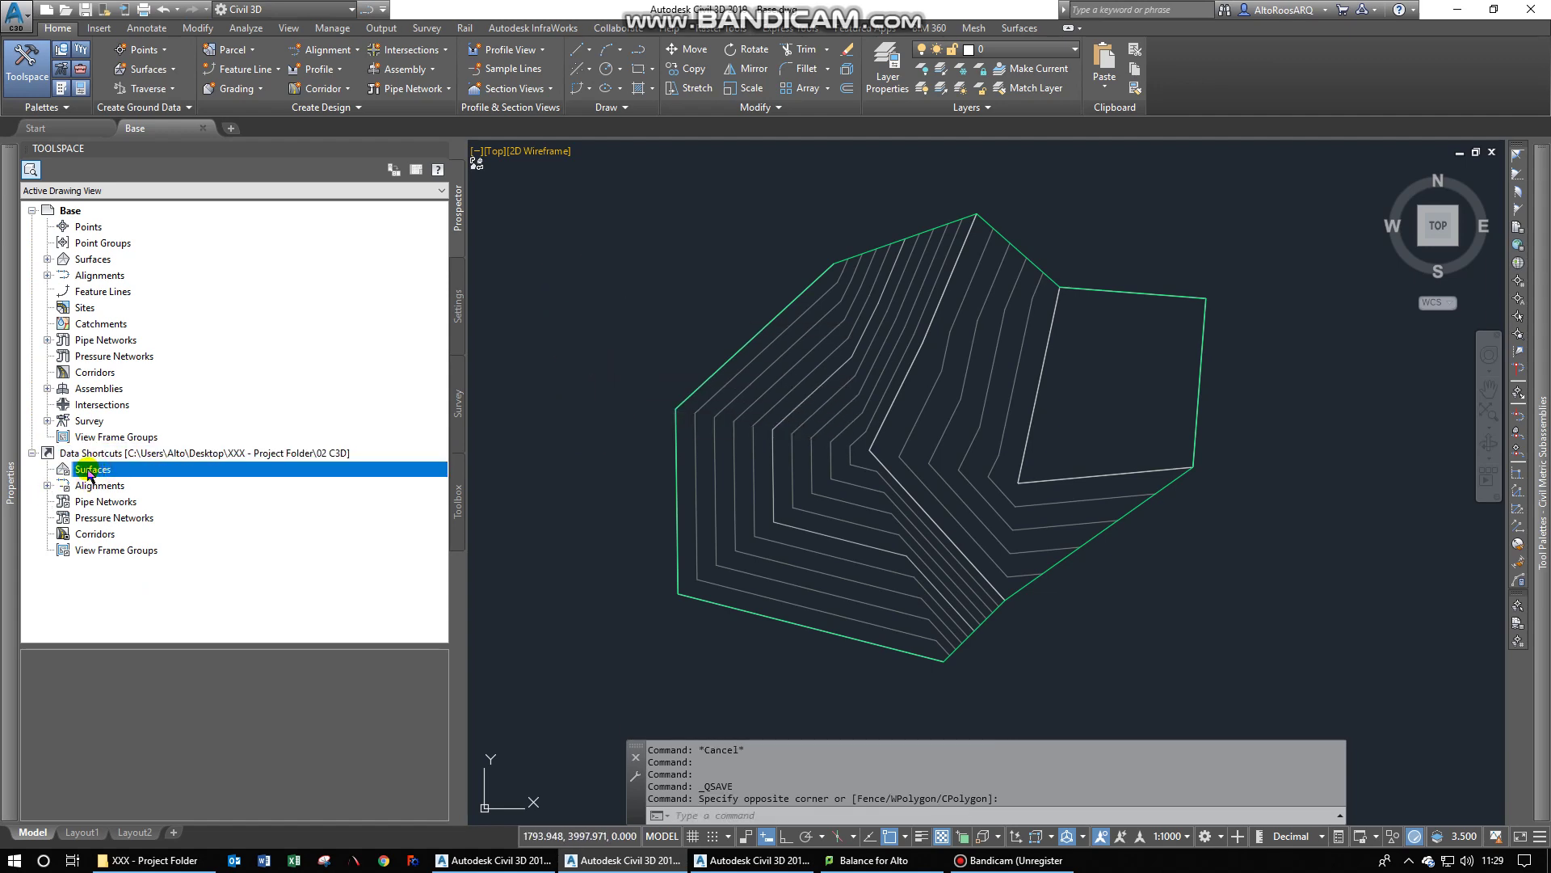
{"action": "left_click", "coordinate": [47, 259]}
{"action": "left_click", "coordinate": [77, 260]}
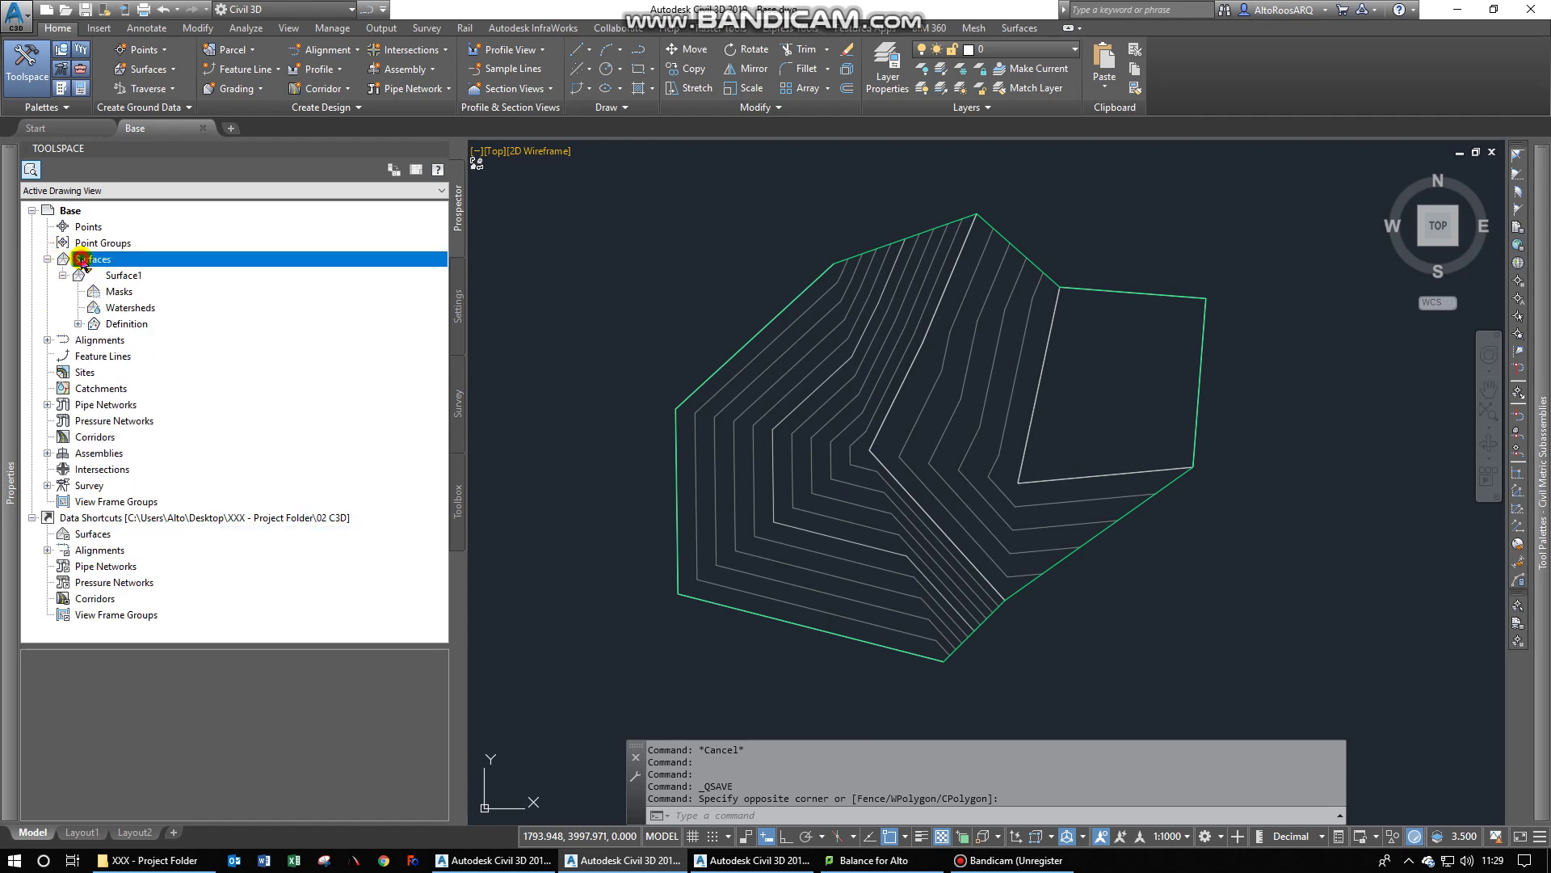
{"action": "left_click", "coordinate": [119, 276]}
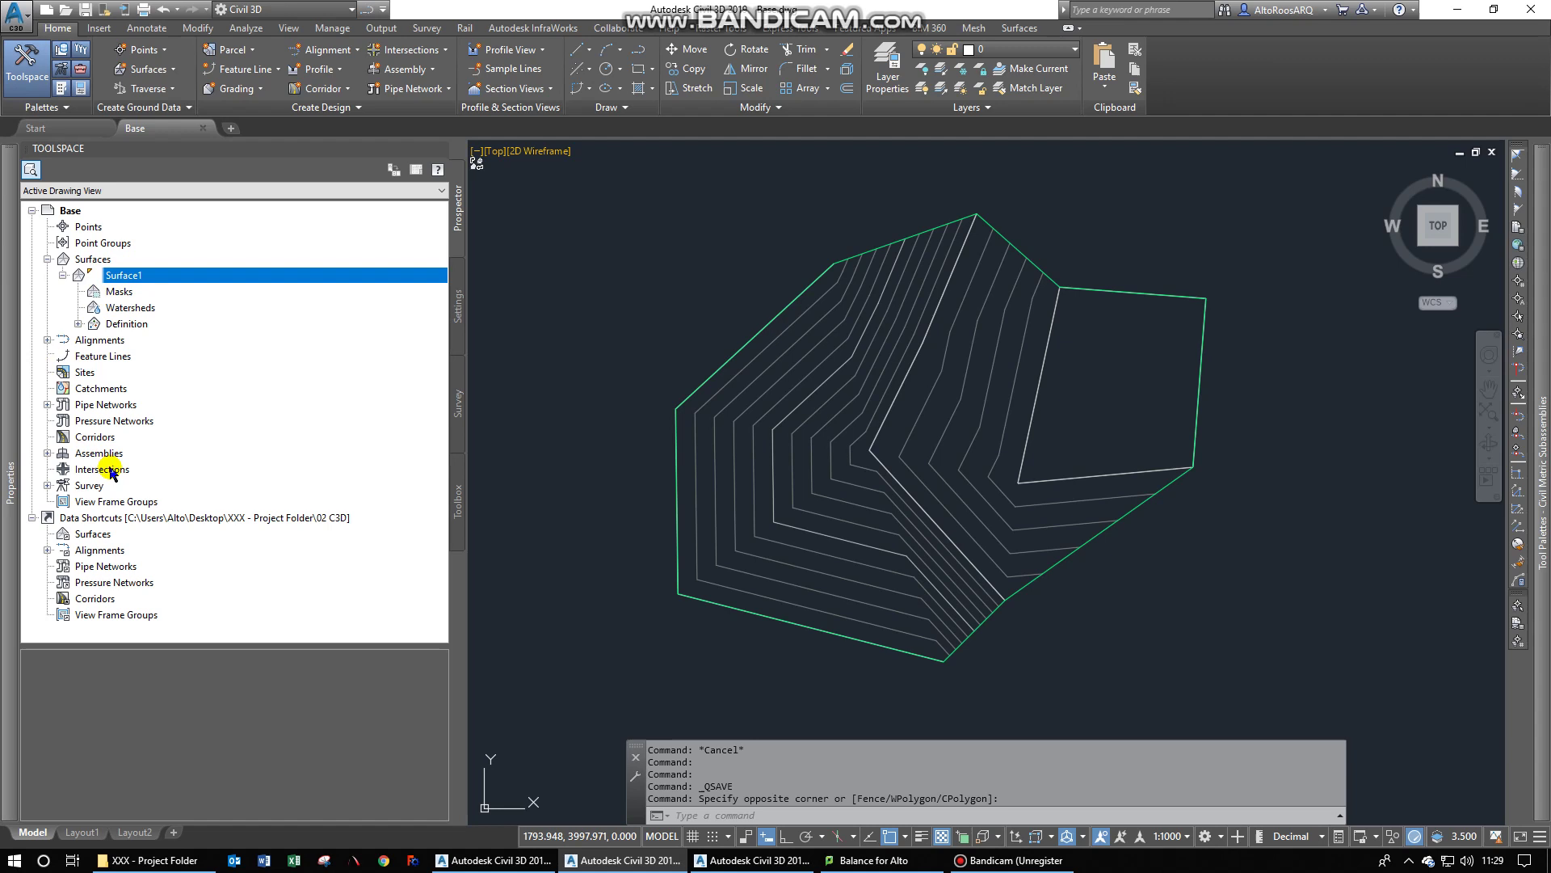
- Create a data shortcut for Surface1 from the base drawing
{"action": "left_click", "coordinate": [105, 518]}
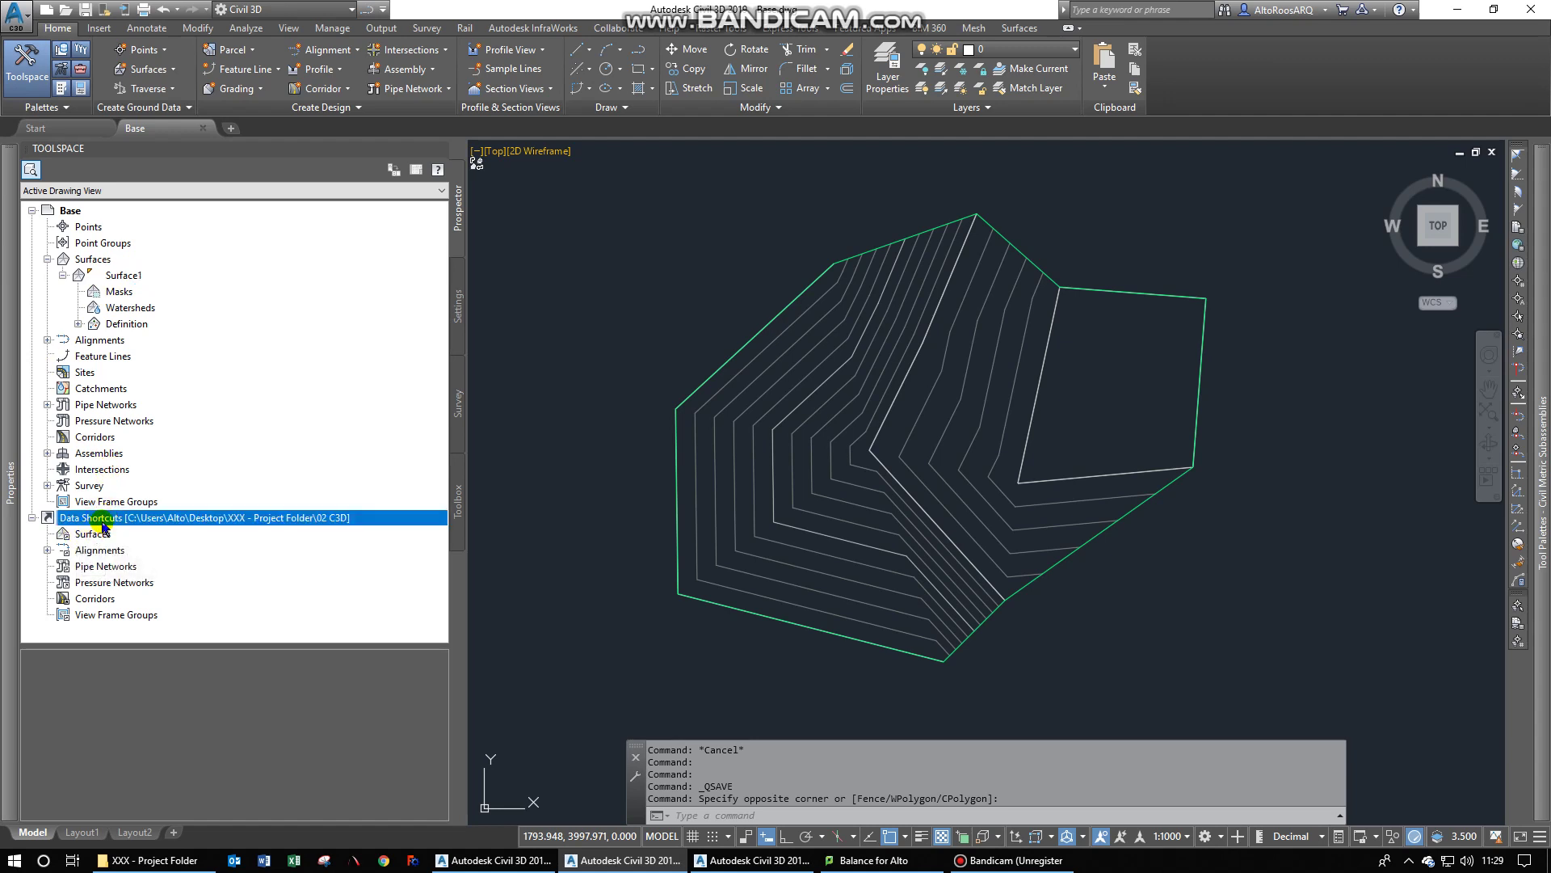
{"action": "right_click", "coordinate": [104, 526]}
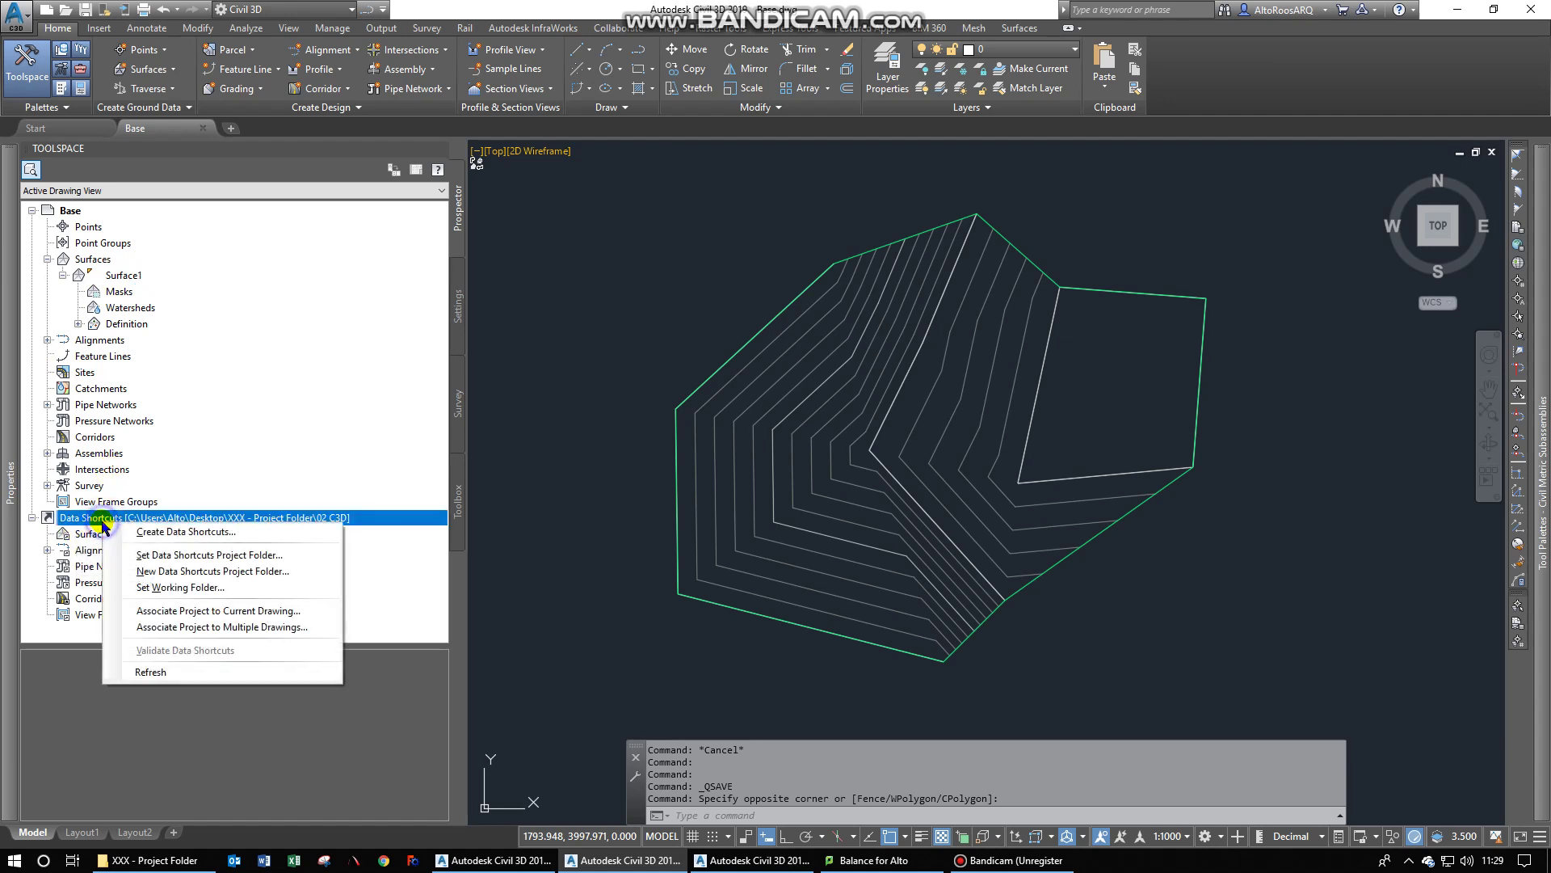
{"action": "left_click", "coordinate": [155, 537]}
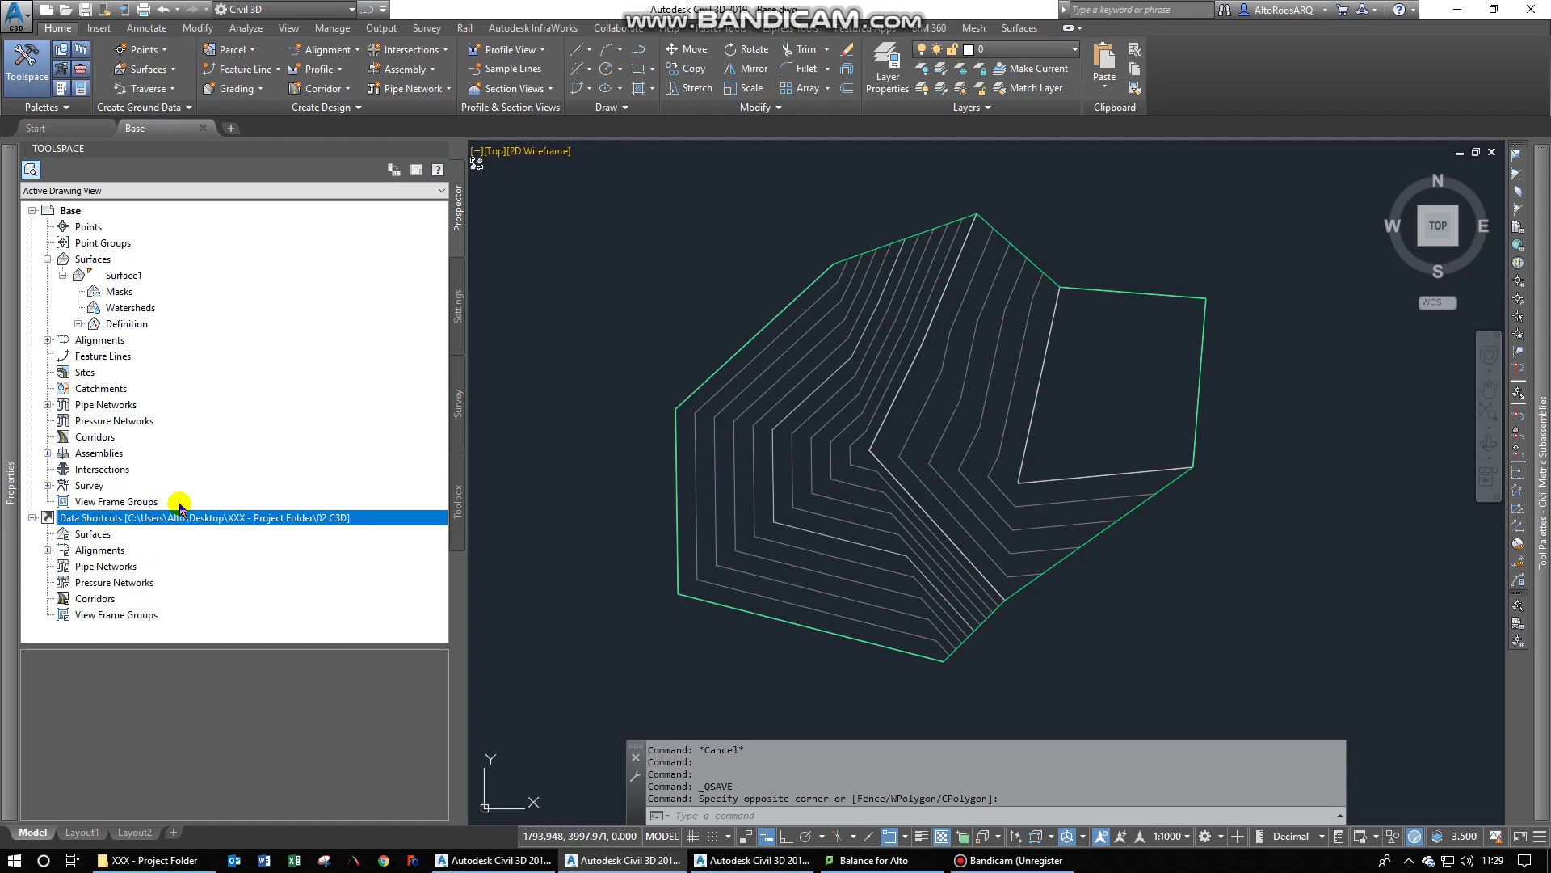
{"action": "left_click_drag", "start_coordinate": [643, 215], "coordinate": [674, 277]}
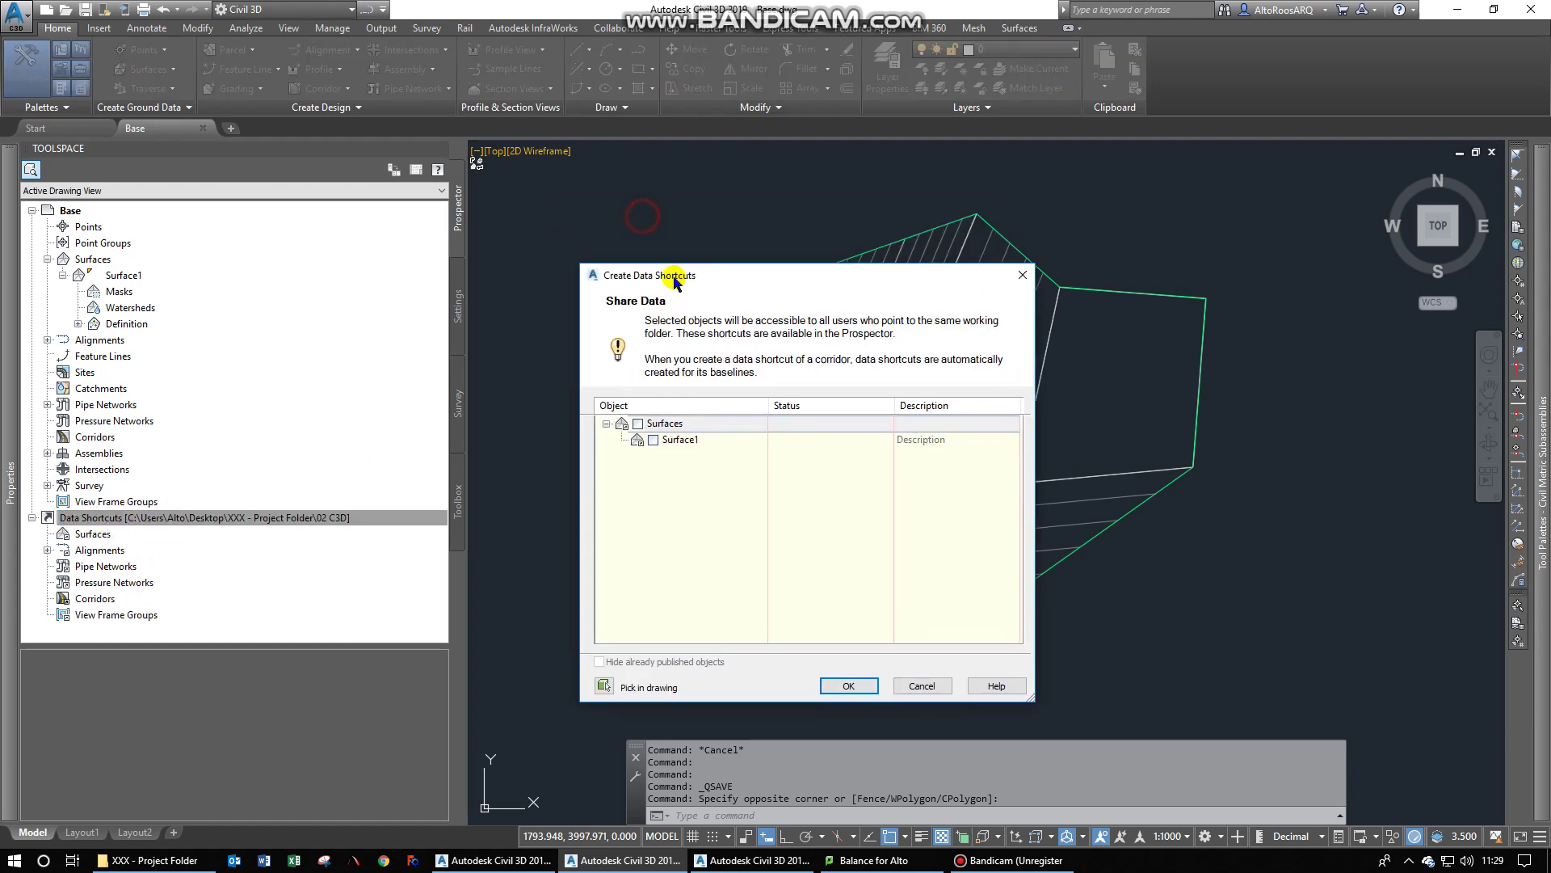
{"action": "left_click", "coordinate": [638, 424]}
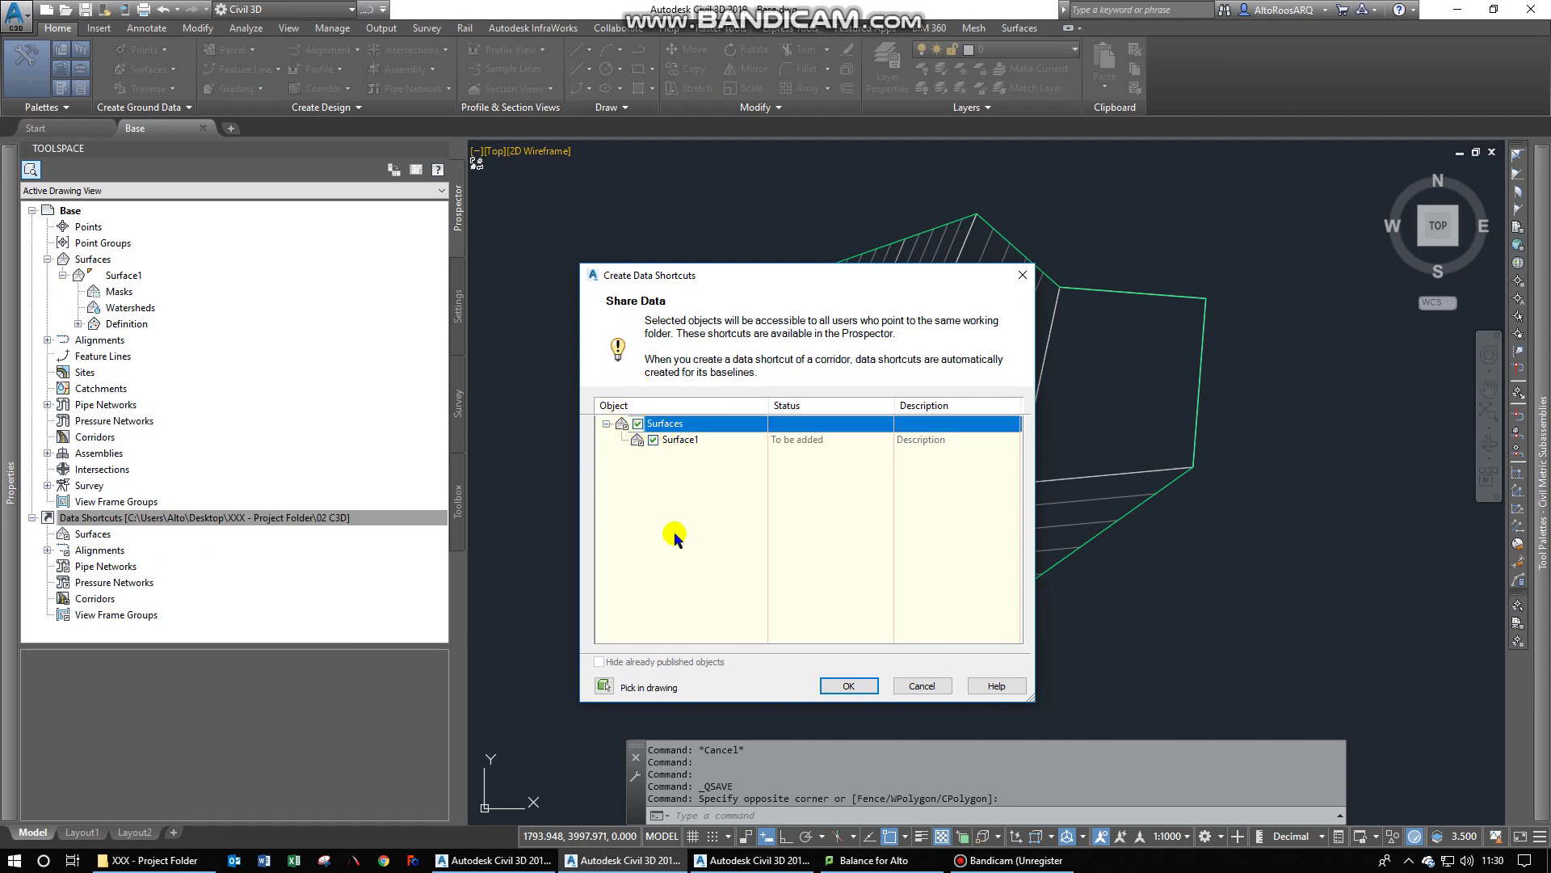
{"action": "left_click", "coordinate": [844, 687]}
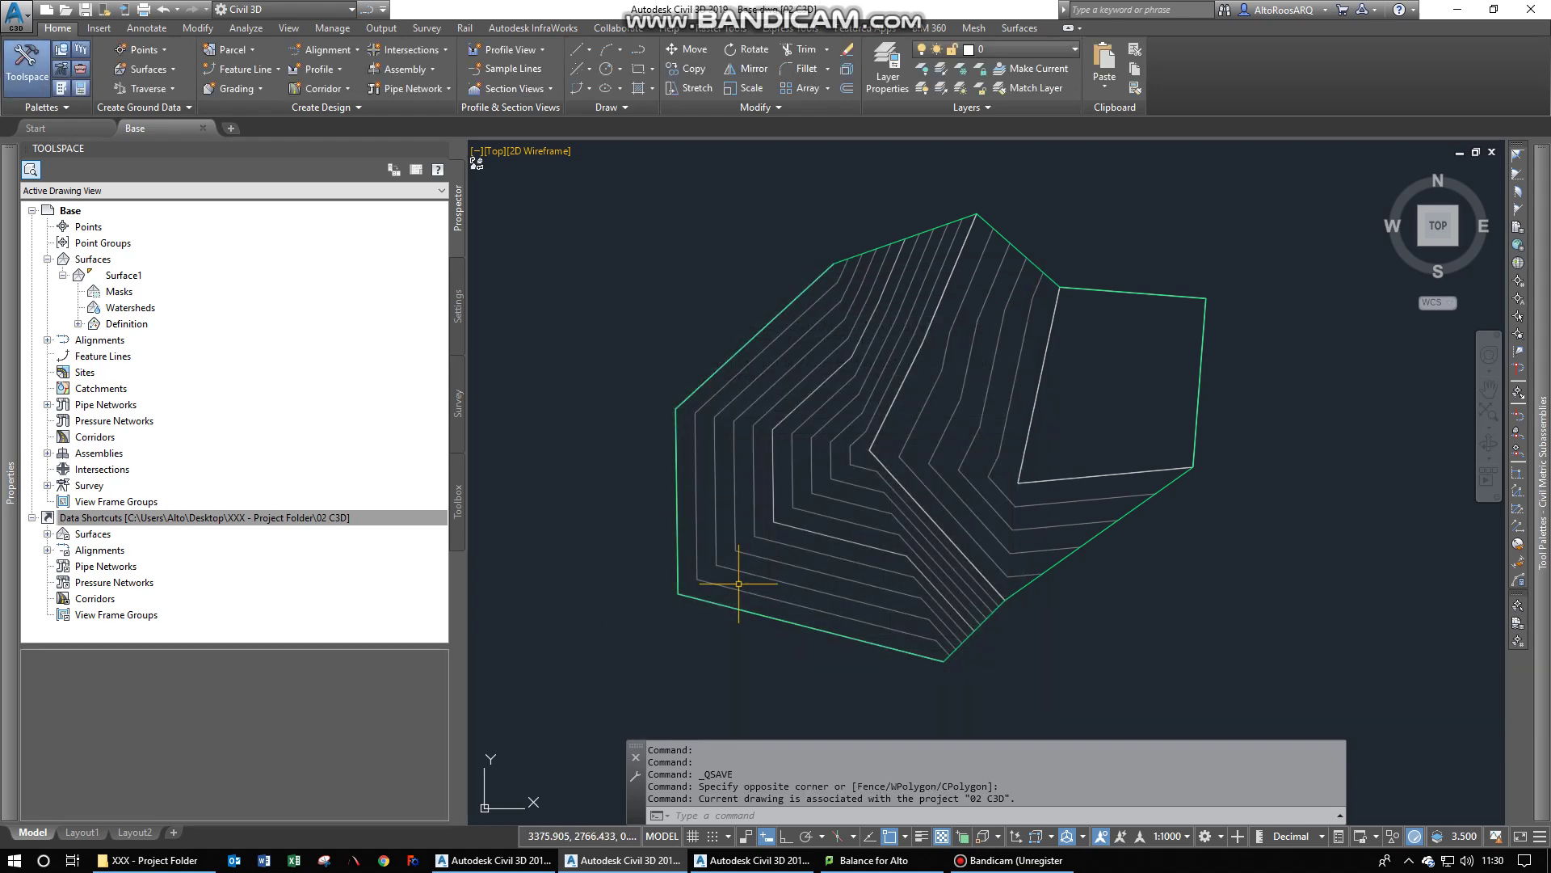
- Check the Surface1 shortcut under Data Shortcuts, save Base, and switch to Drawing8
{"action": "left_click", "coordinate": [307, 518]}
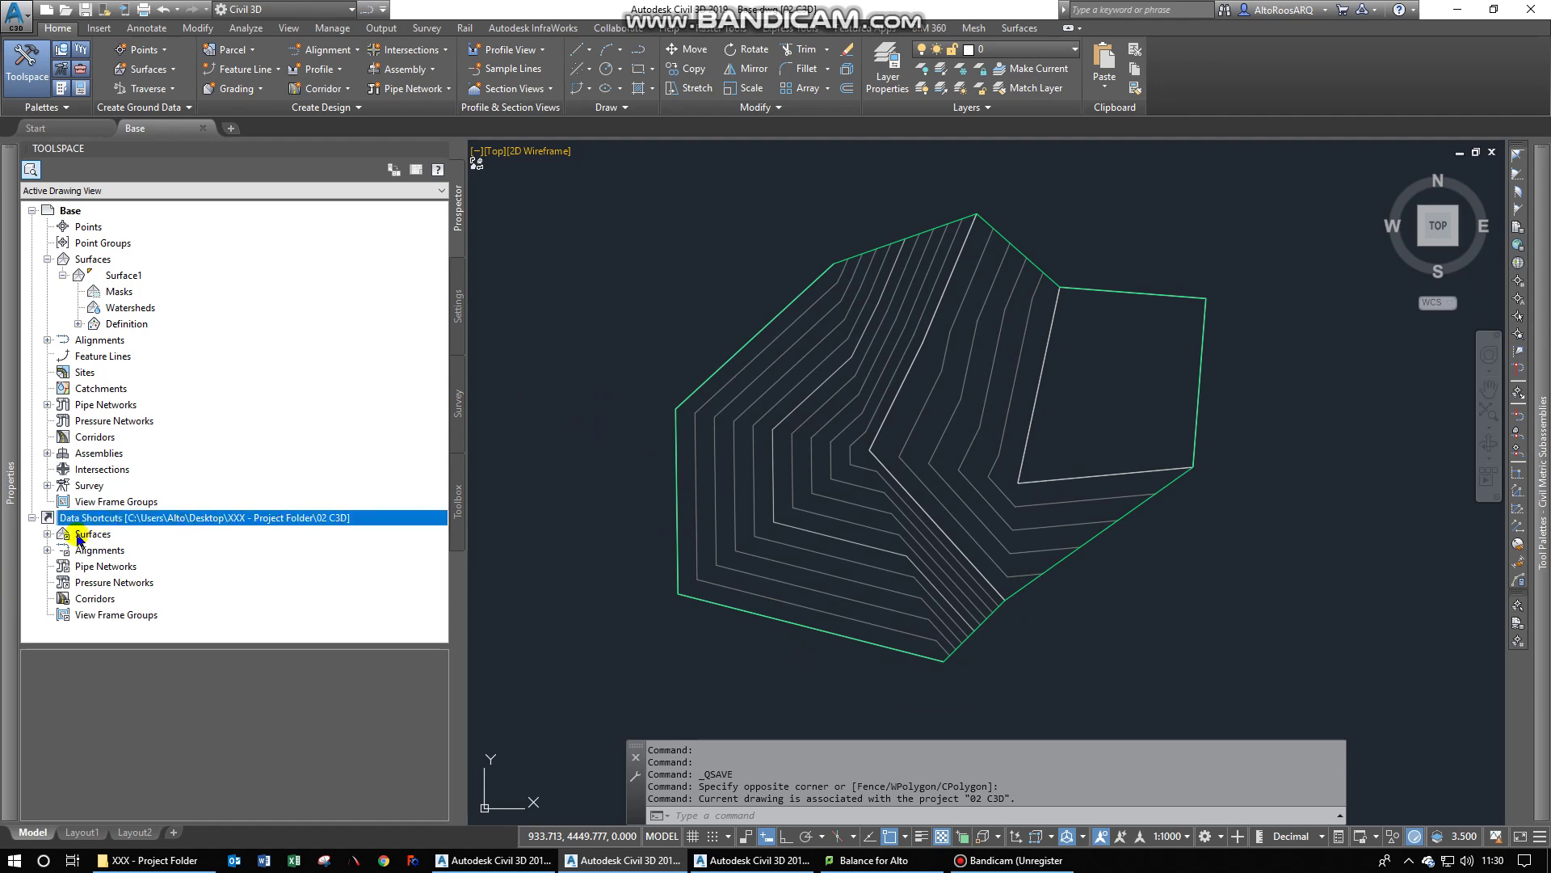
{"action": "left_click", "coordinate": [46, 534]}
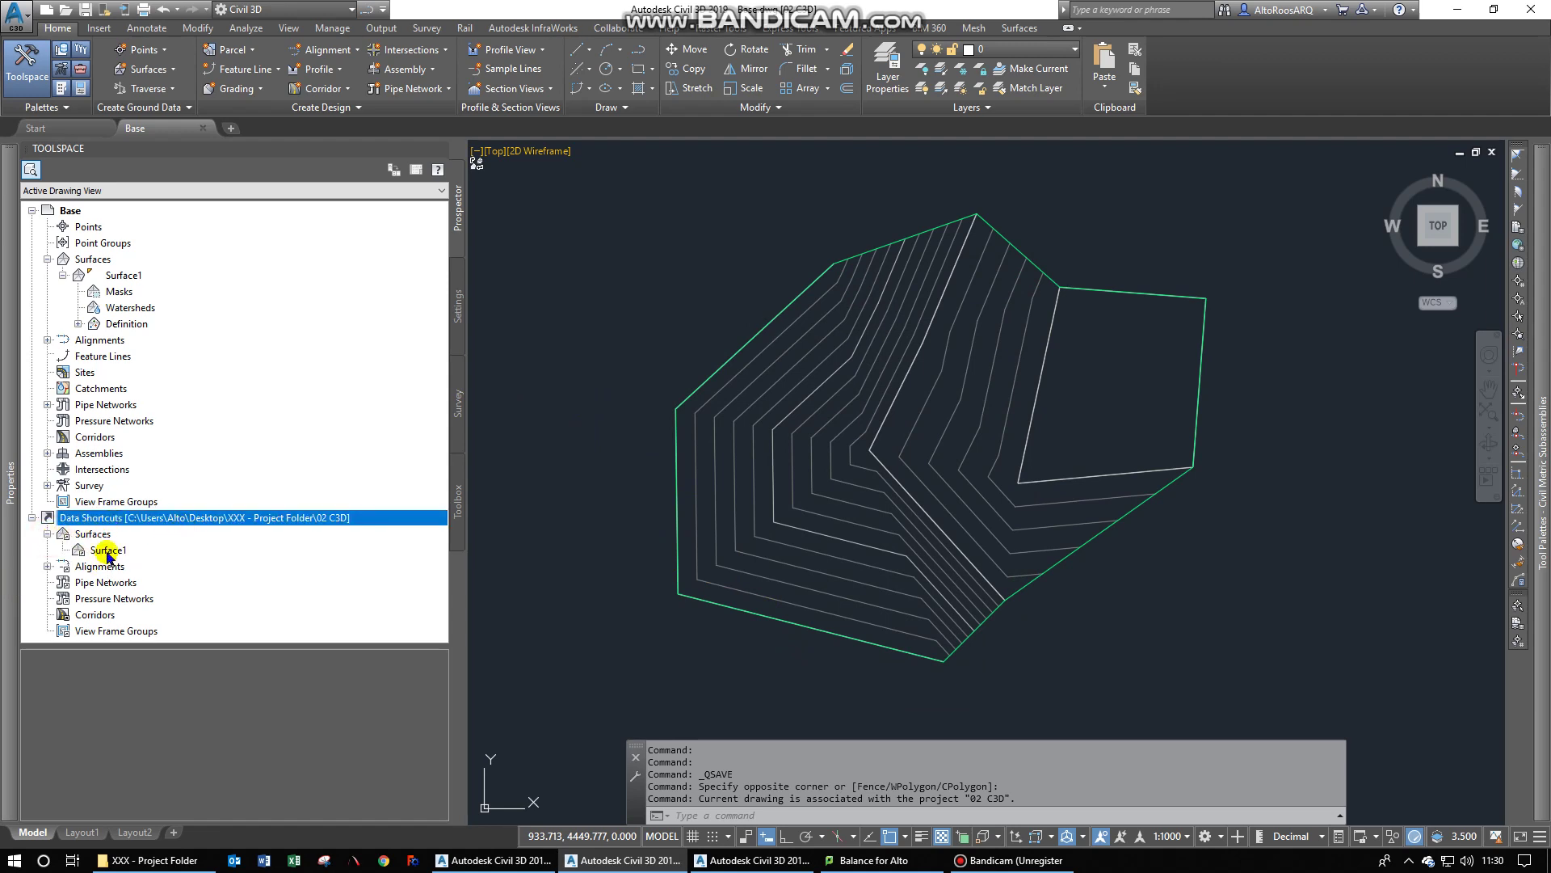
{"action": "left_click", "coordinate": [108, 551]}
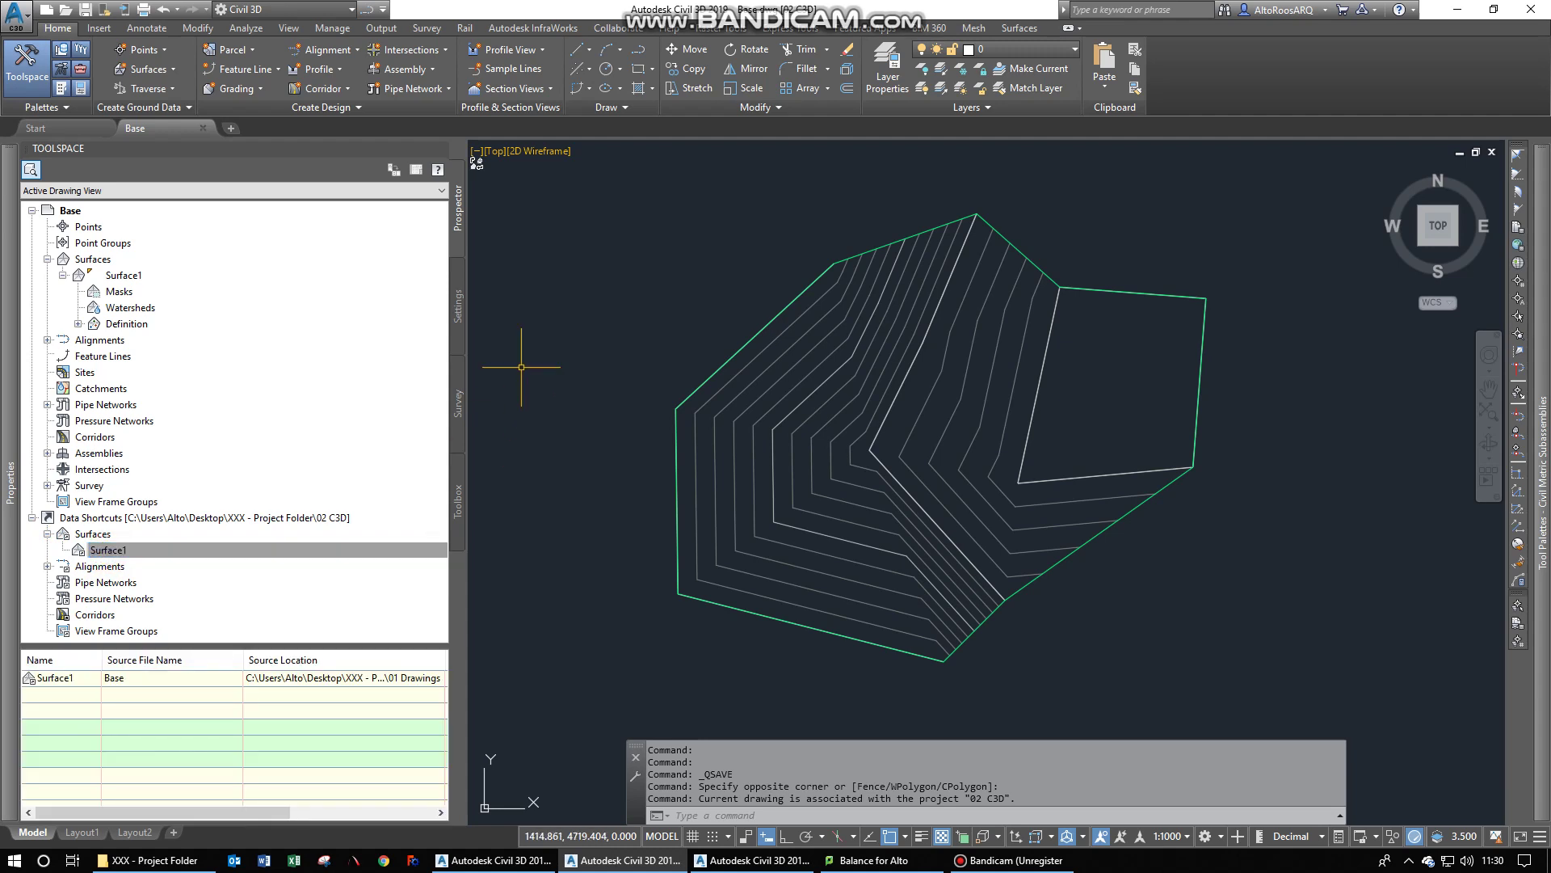
{"action": "left_click", "coordinate": [554, 346]}
{"action": "left_click", "coordinate": [557, 347]}
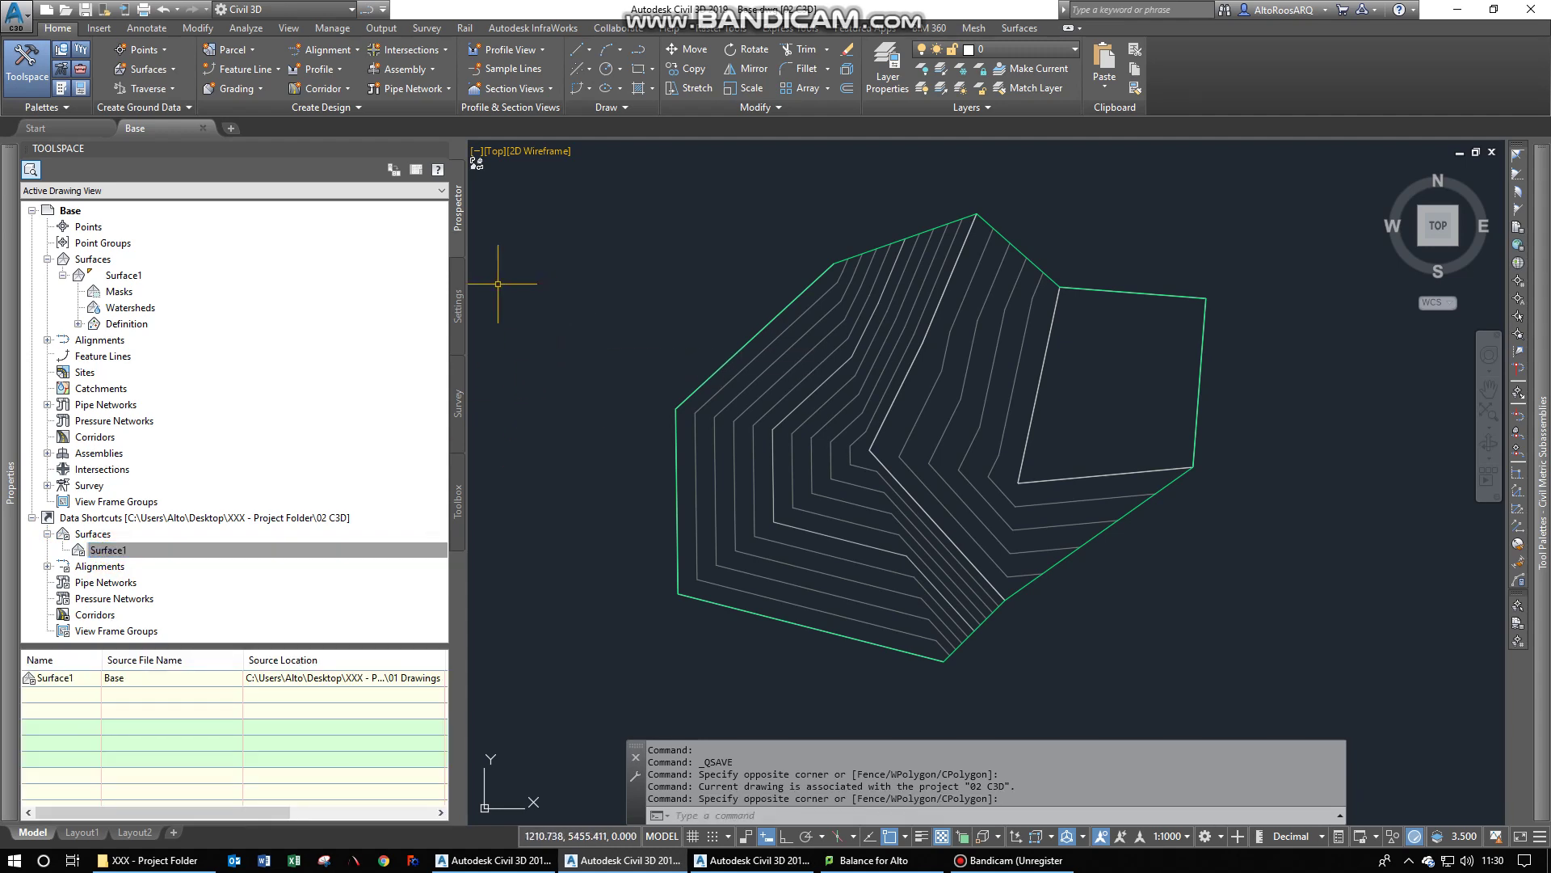
{"action": "left_click", "coordinate": [86, 9]}
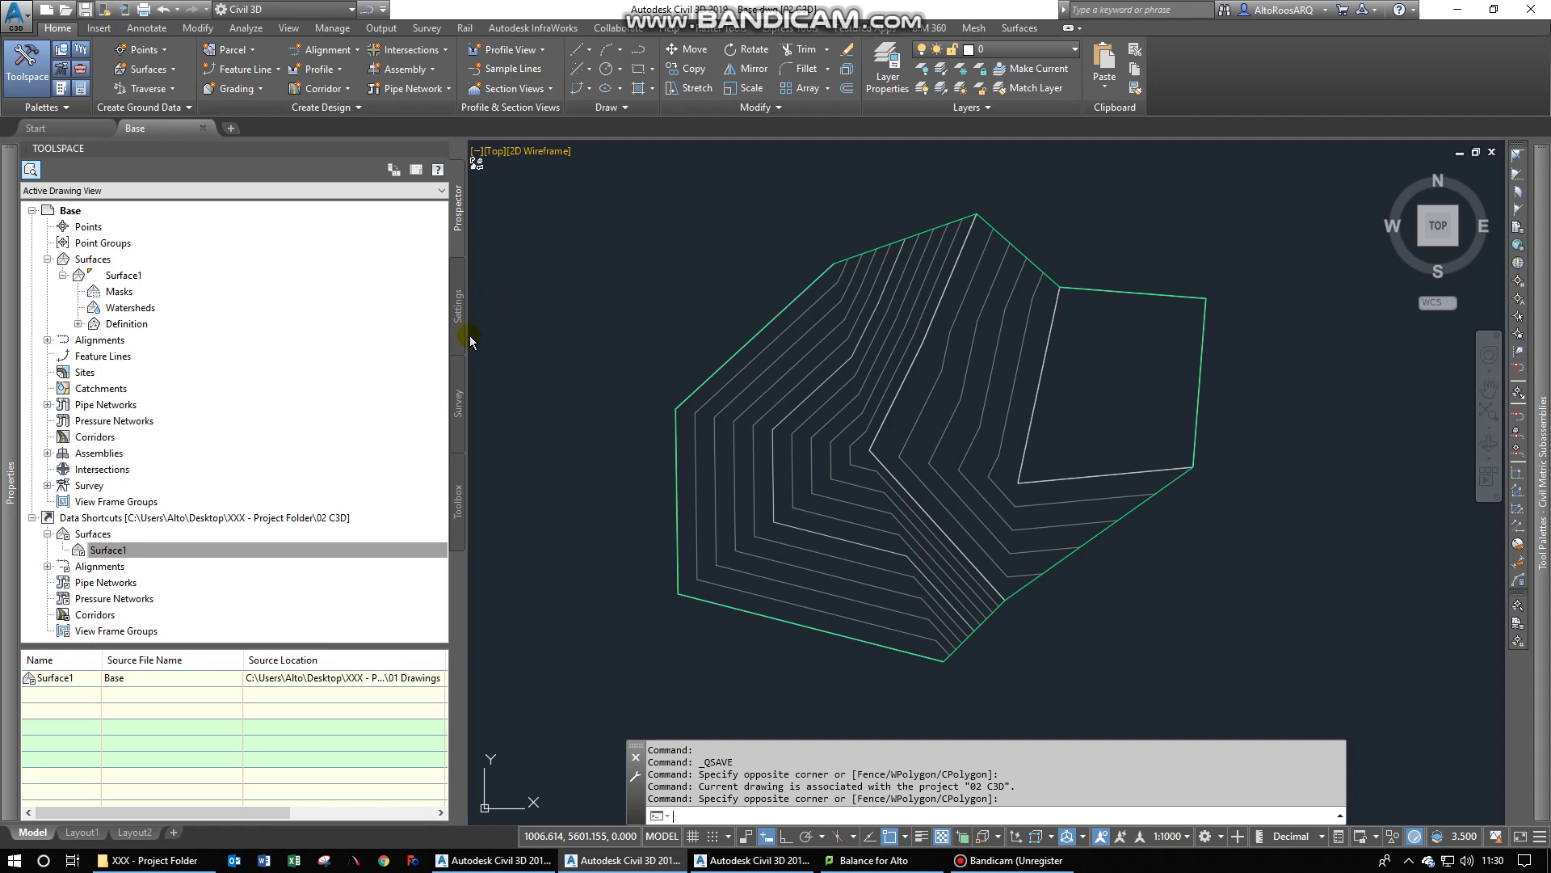
{"action": "key", "text": "ctrl+s"}
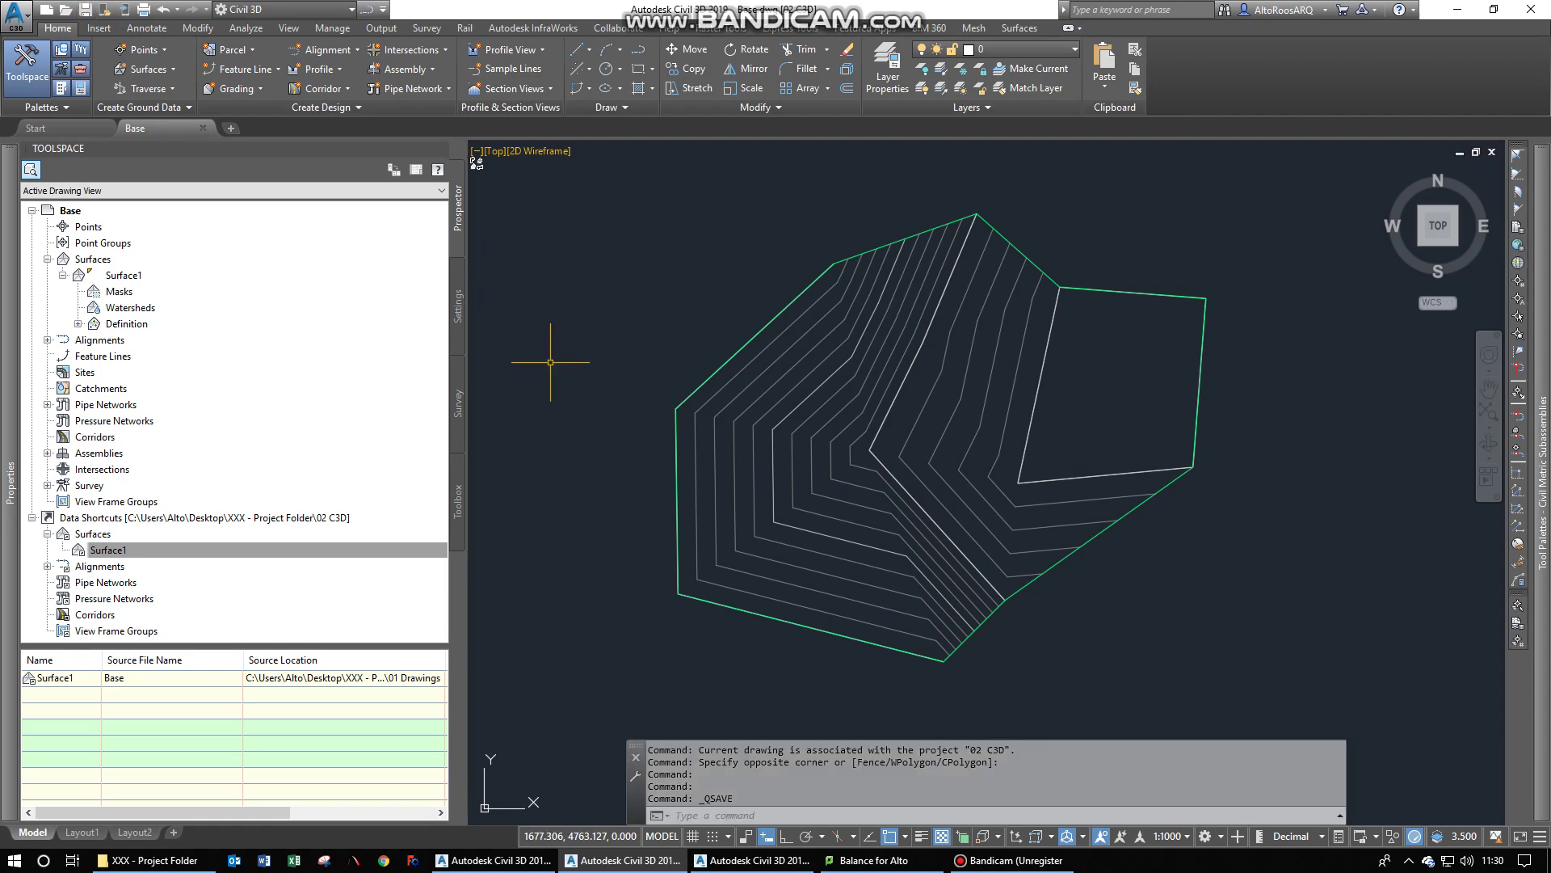
{"action": "left_click", "coordinate": [743, 862]}
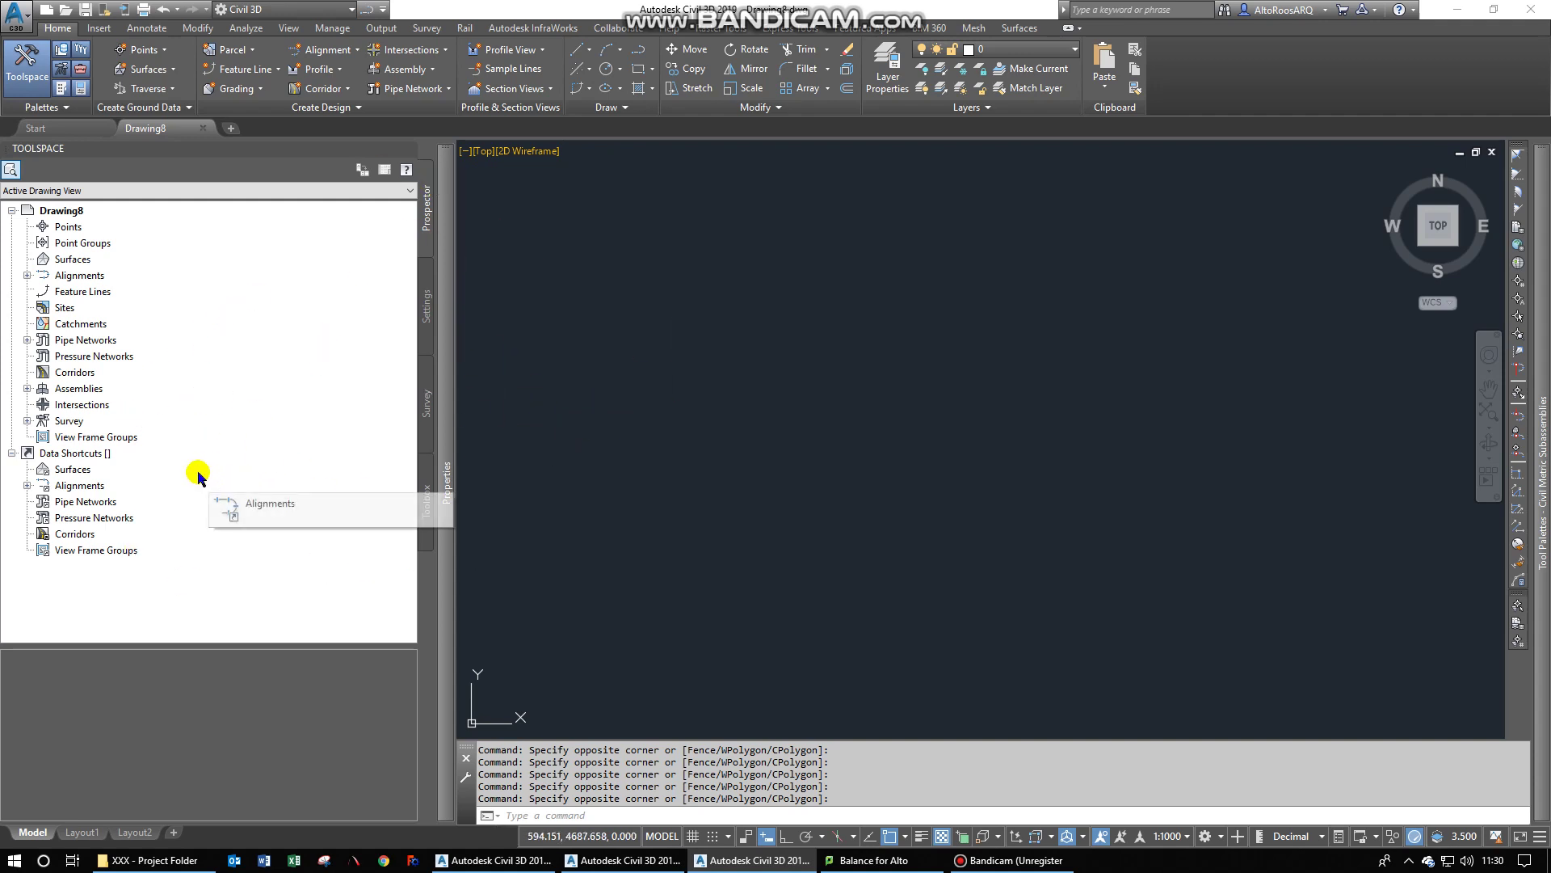
{"action": "left_click", "coordinate": [89, 454]}
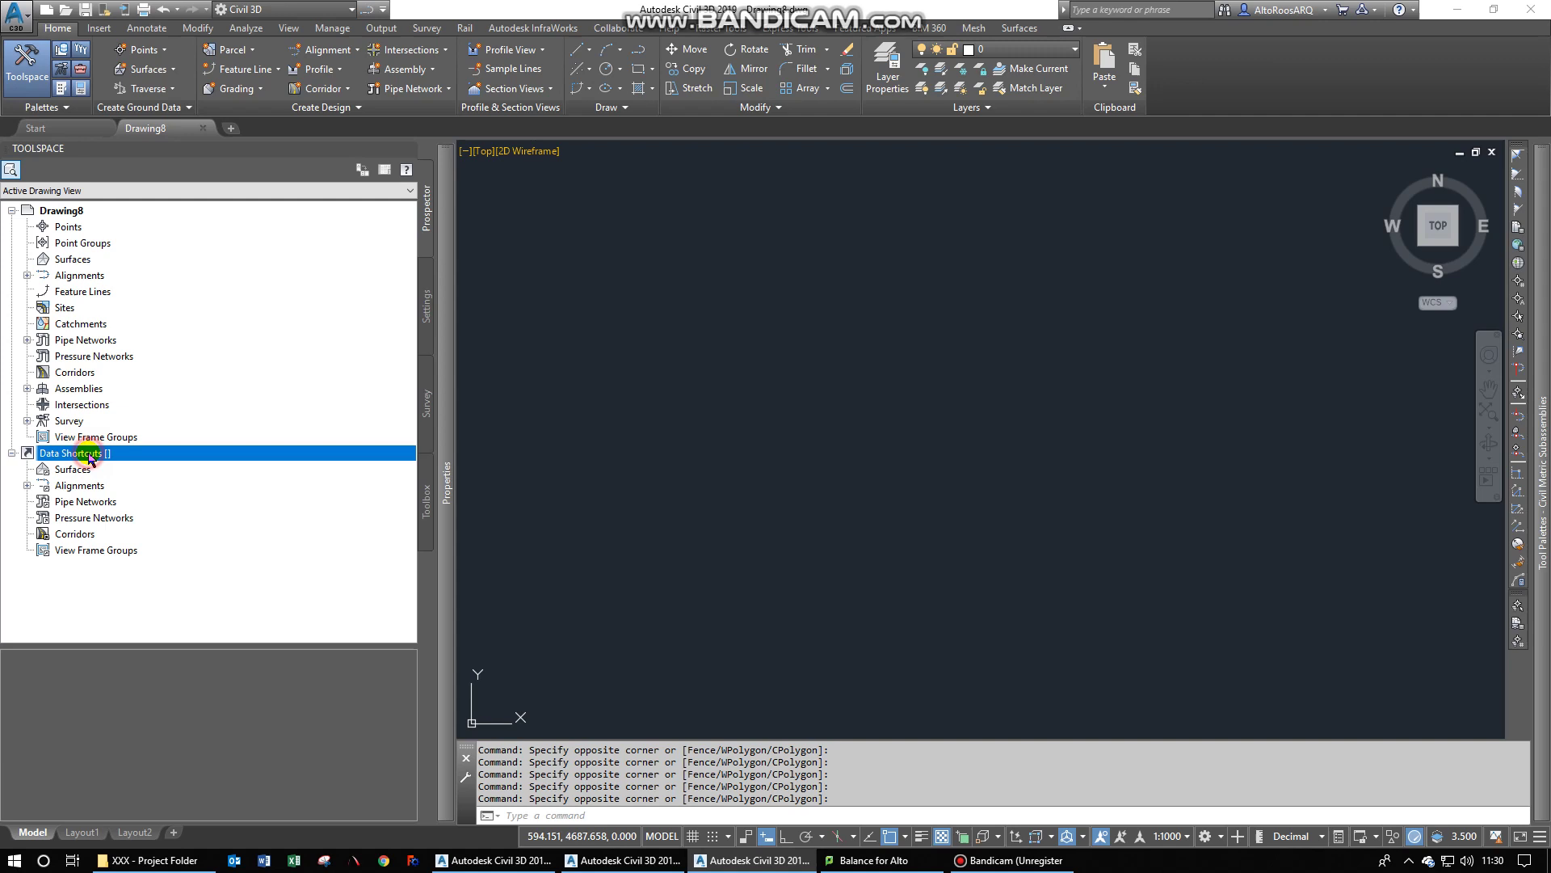
{"action": "left_click", "coordinate": [70, 472]}
{"action": "left_click", "coordinate": [96, 457]}
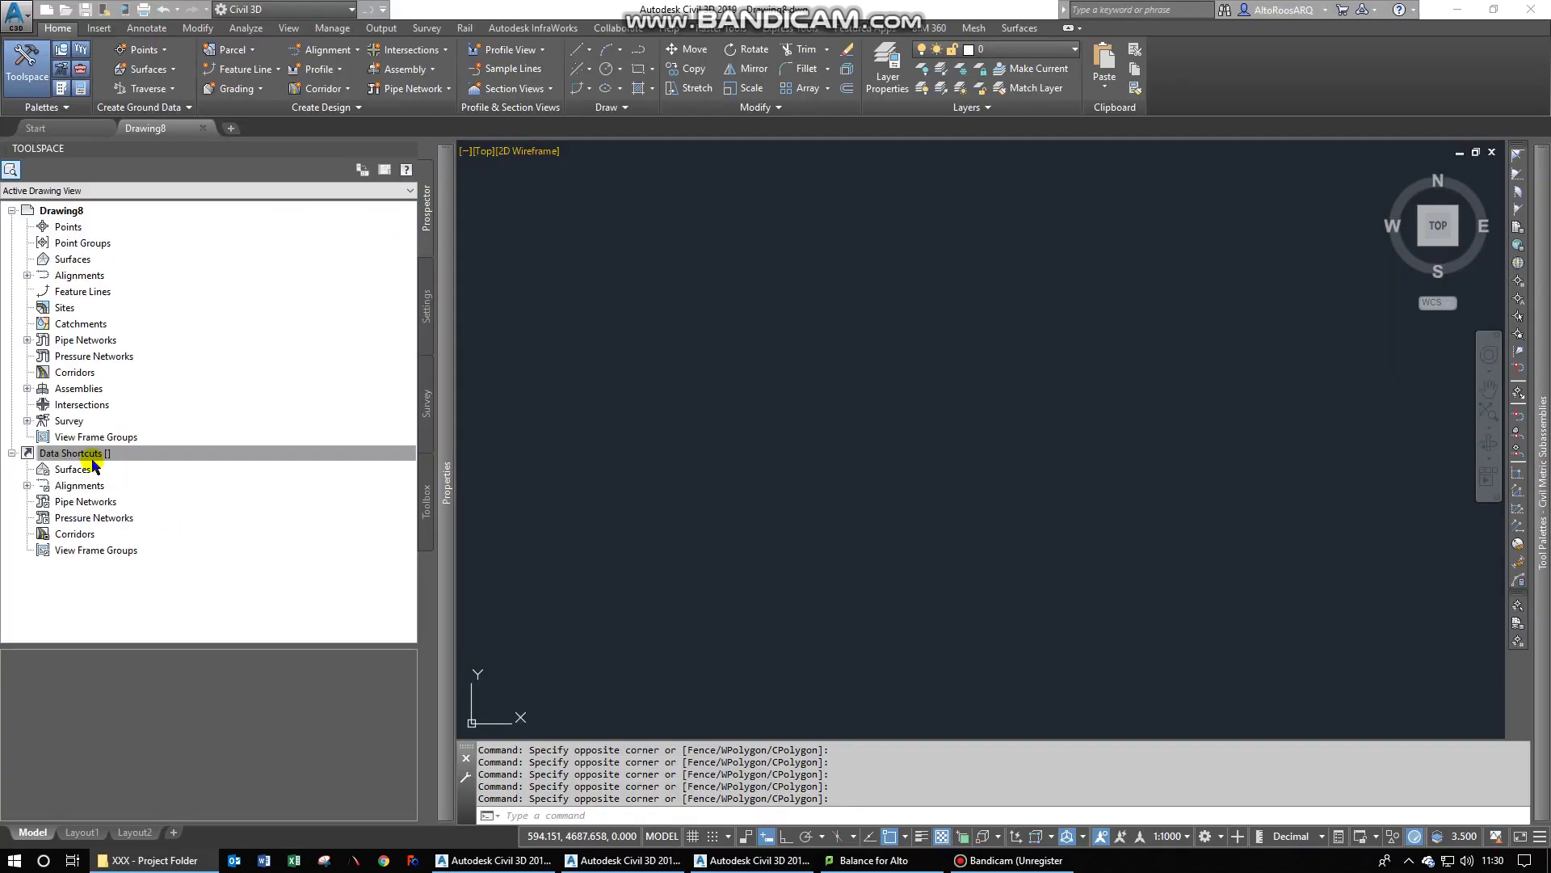
{"action": "left_click", "coordinate": [94, 455]}
- Set Drawing8's data shortcuts working folder to XXX - Project Folder
{"action": "right_click", "coordinate": [122, 458]}
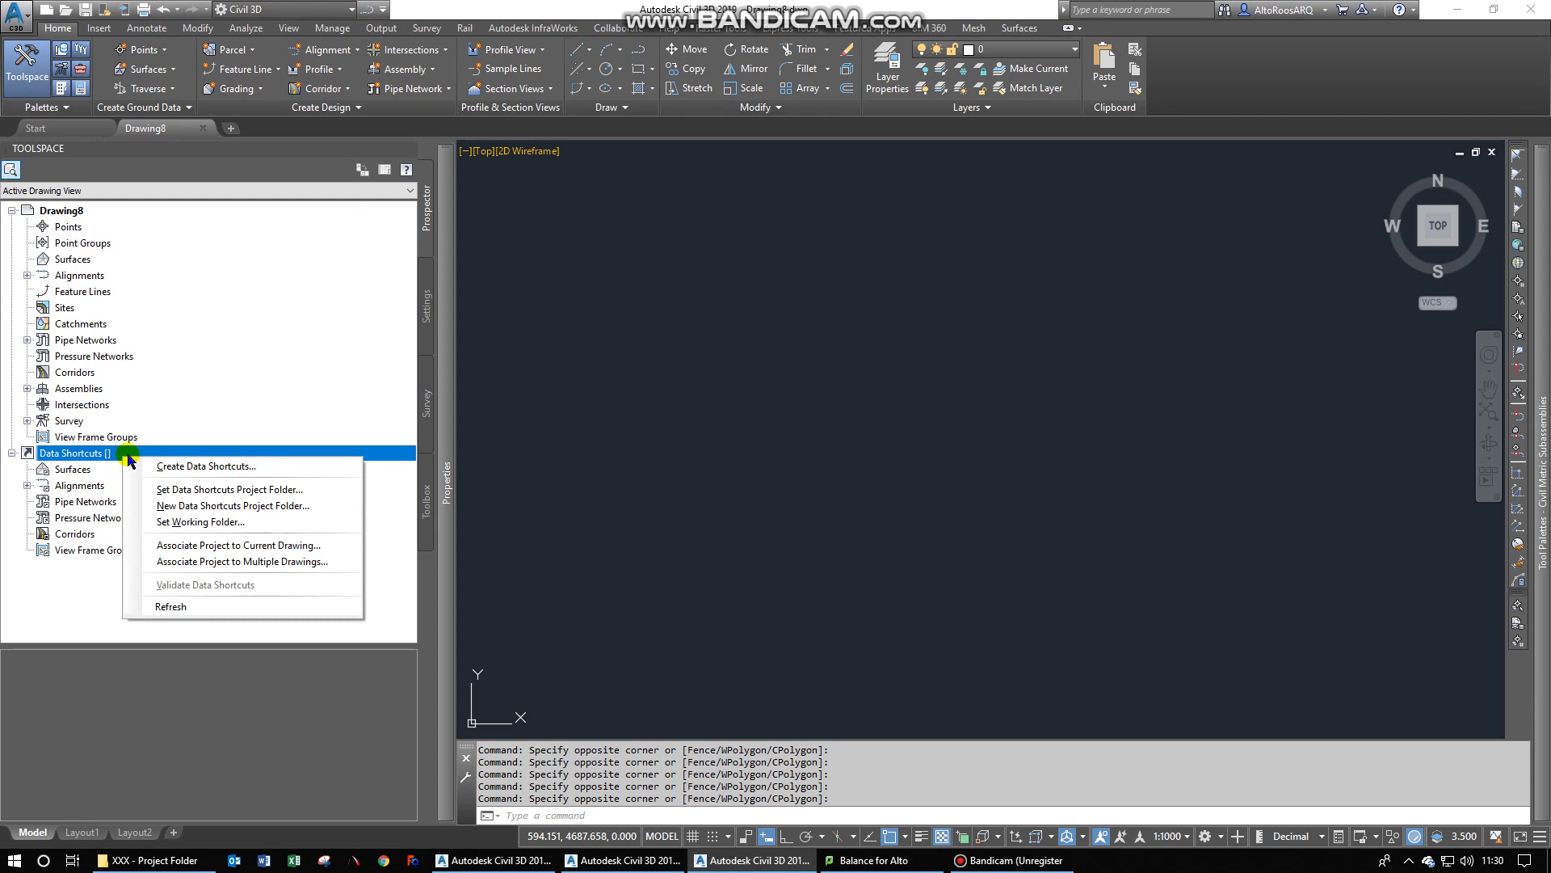
{"action": "left_click", "coordinate": [206, 522]}
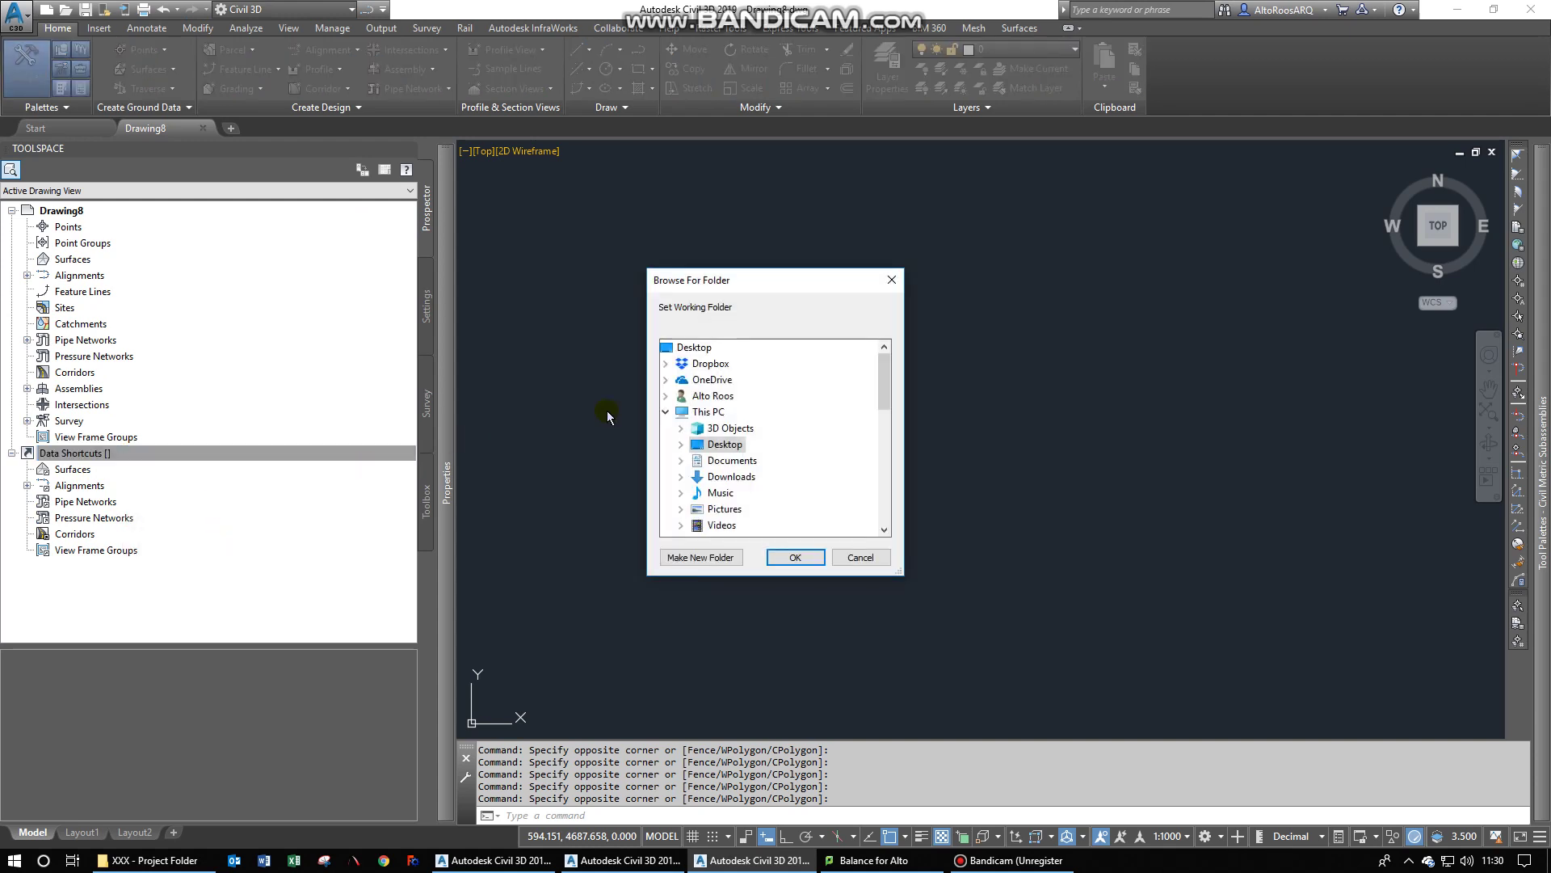
{"action": "left_click", "coordinate": [688, 447]}
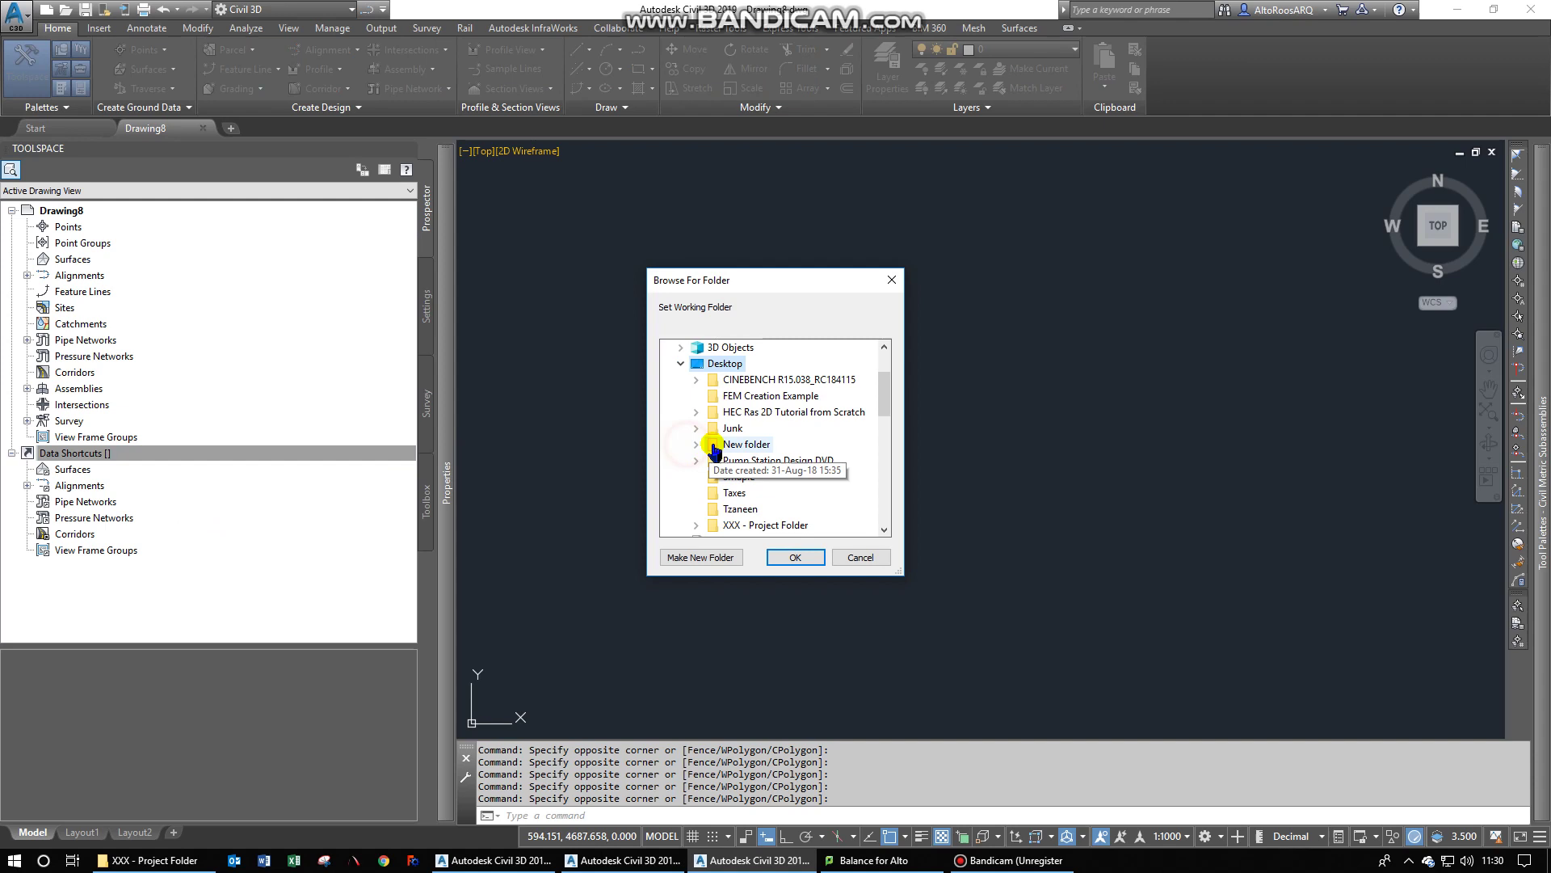
{"action": "scroll", "coordinate": [751, 436], "scroll_direction": "down", "scroll_amount": 5}
{"action": "left_click", "coordinate": [779, 396]}
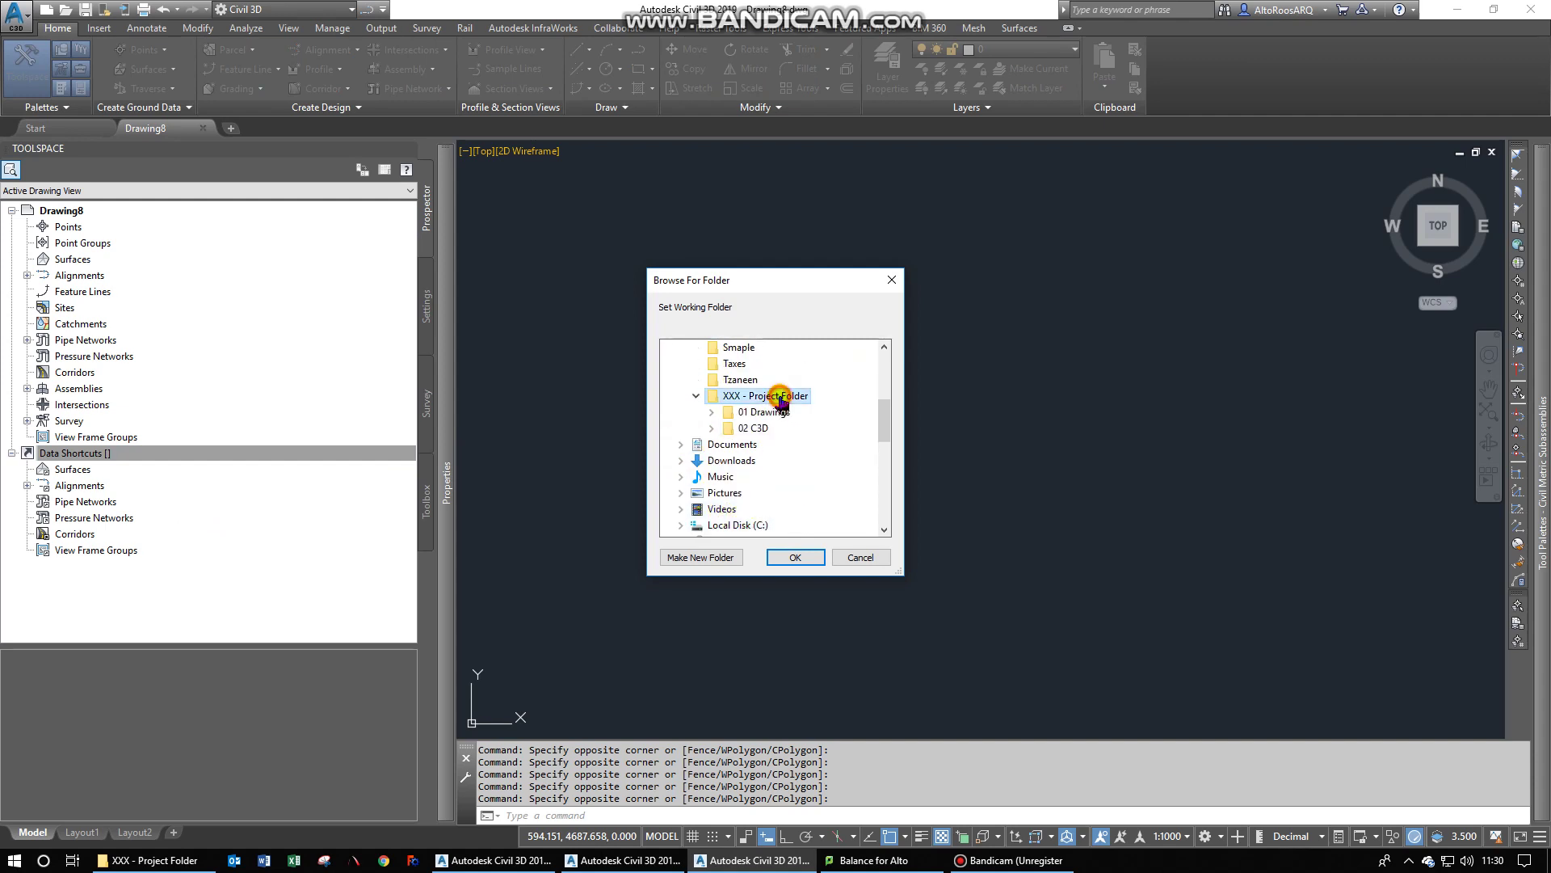
{"action": "left_click", "coordinate": [796, 559]}
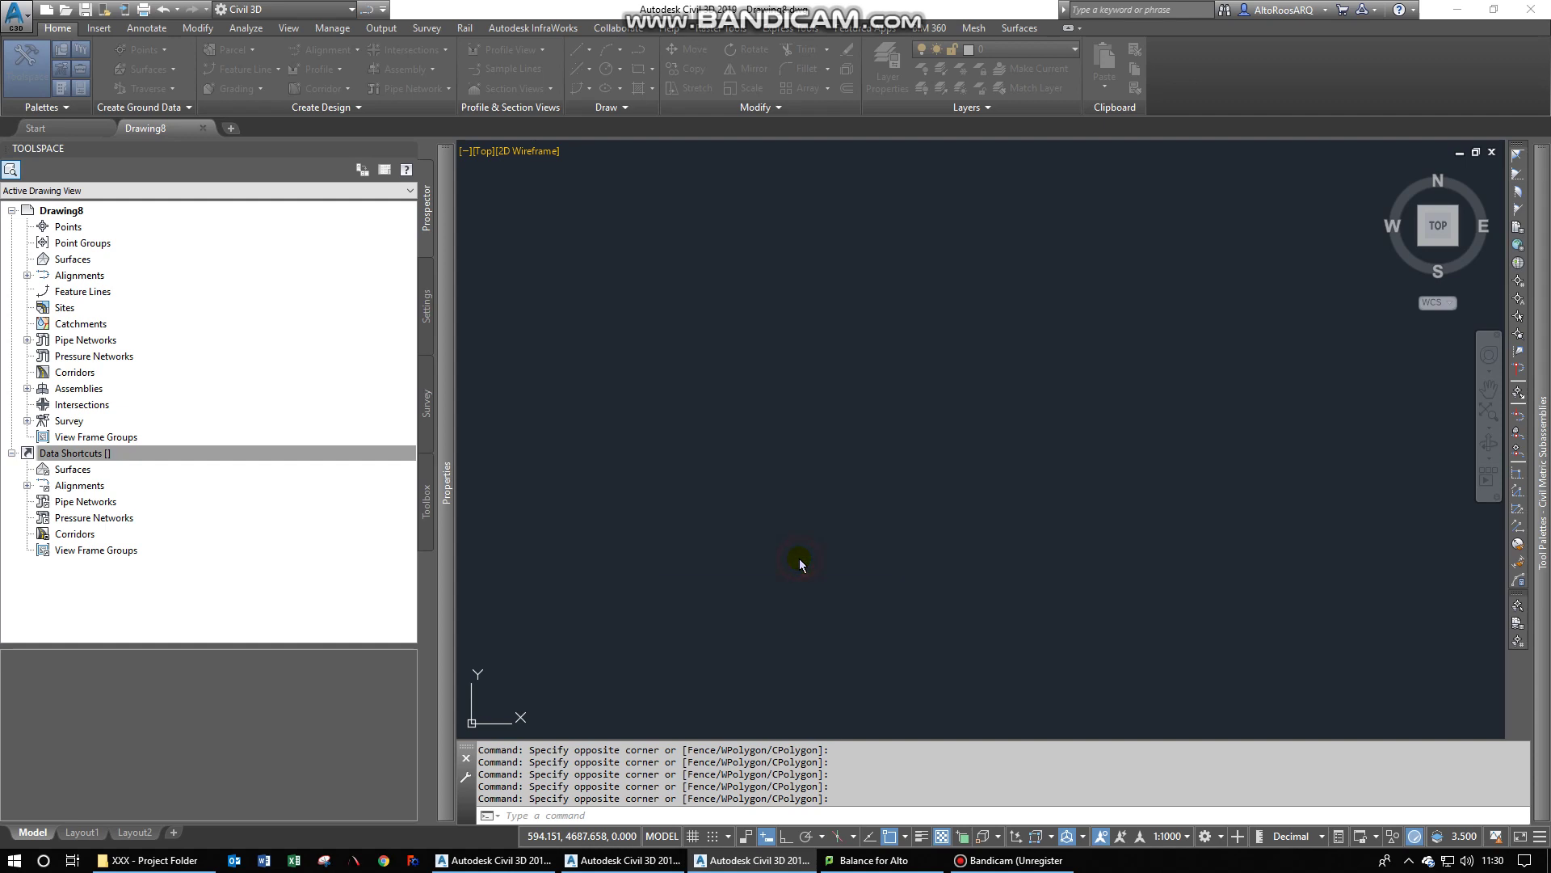
{"action": "left_click", "coordinate": [185, 454]}
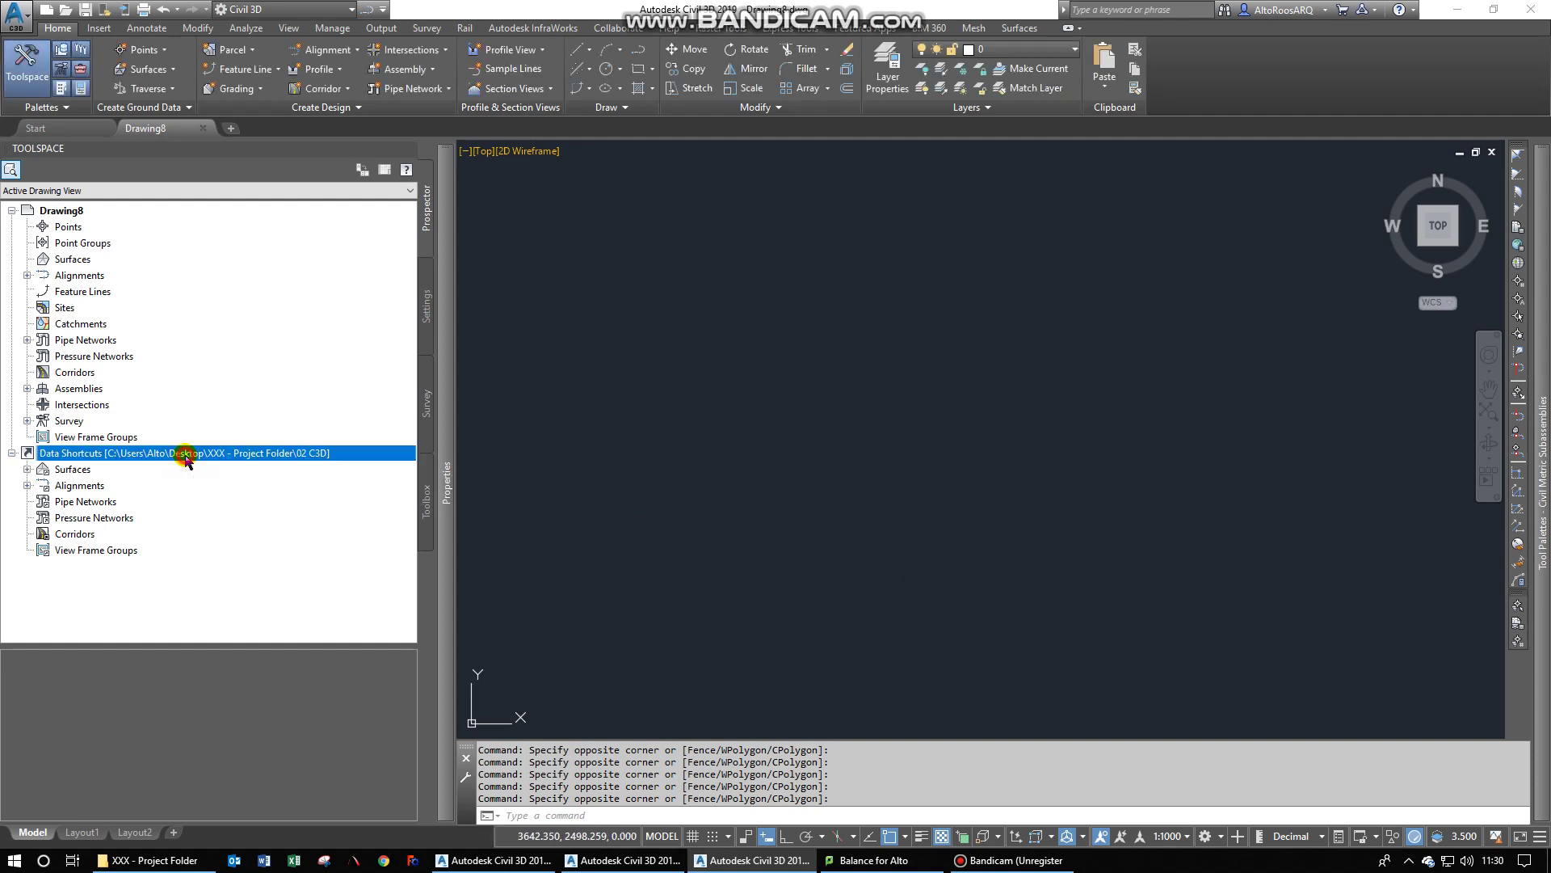
- Set the data shortcuts project folder to 02 C3D
{"action": "right_click", "coordinate": [185, 457]}
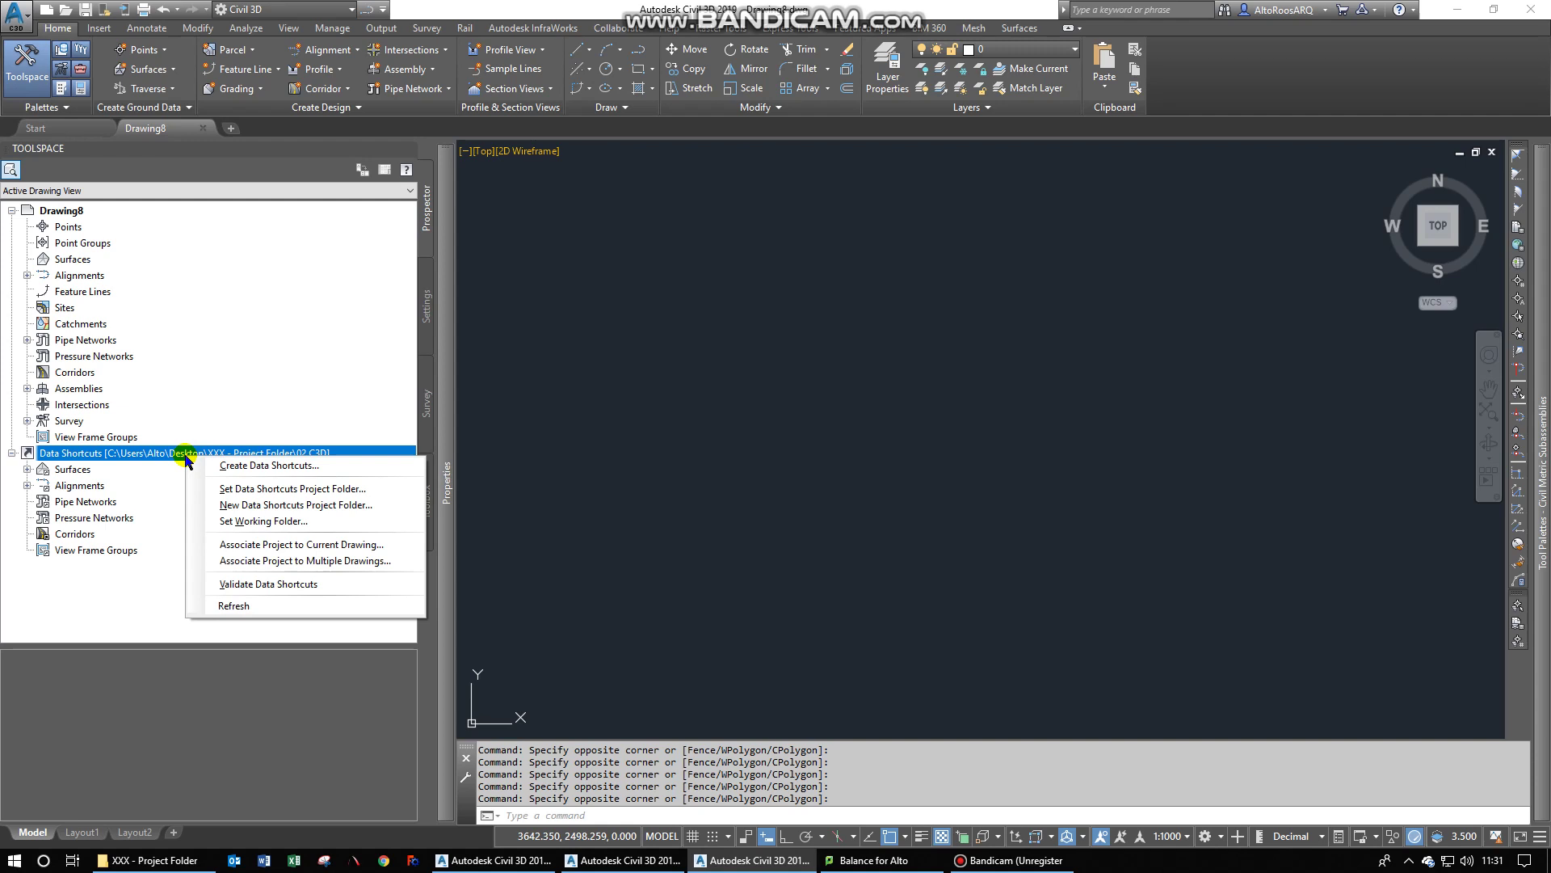
{"action": "left_click", "coordinate": [243, 488]}
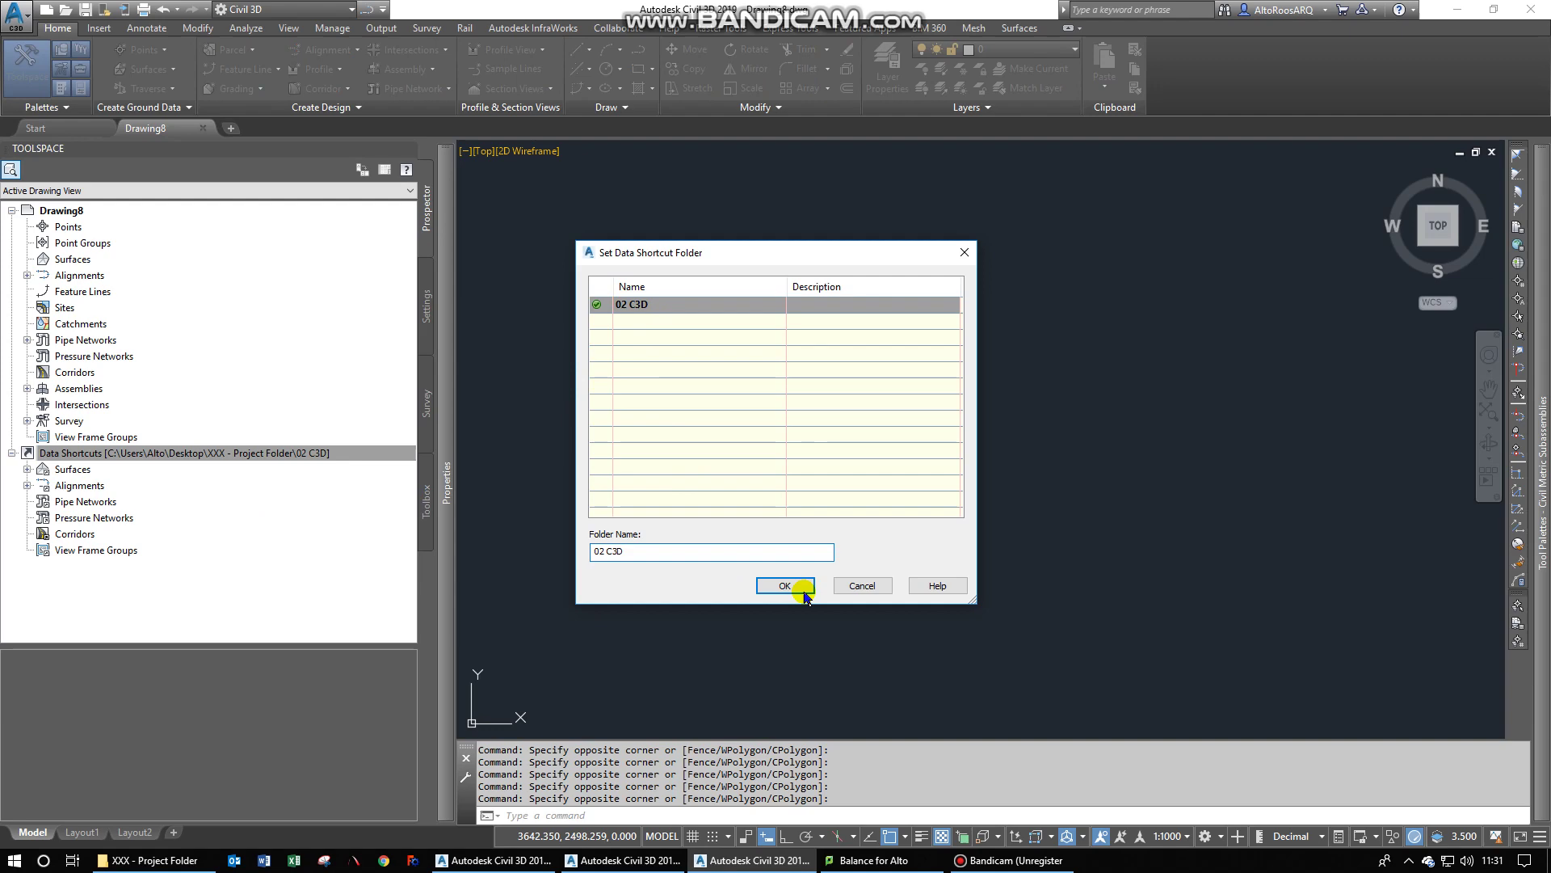
{"action": "left_click", "coordinate": [806, 596]}
{"action": "left_click", "coordinate": [321, 455]}
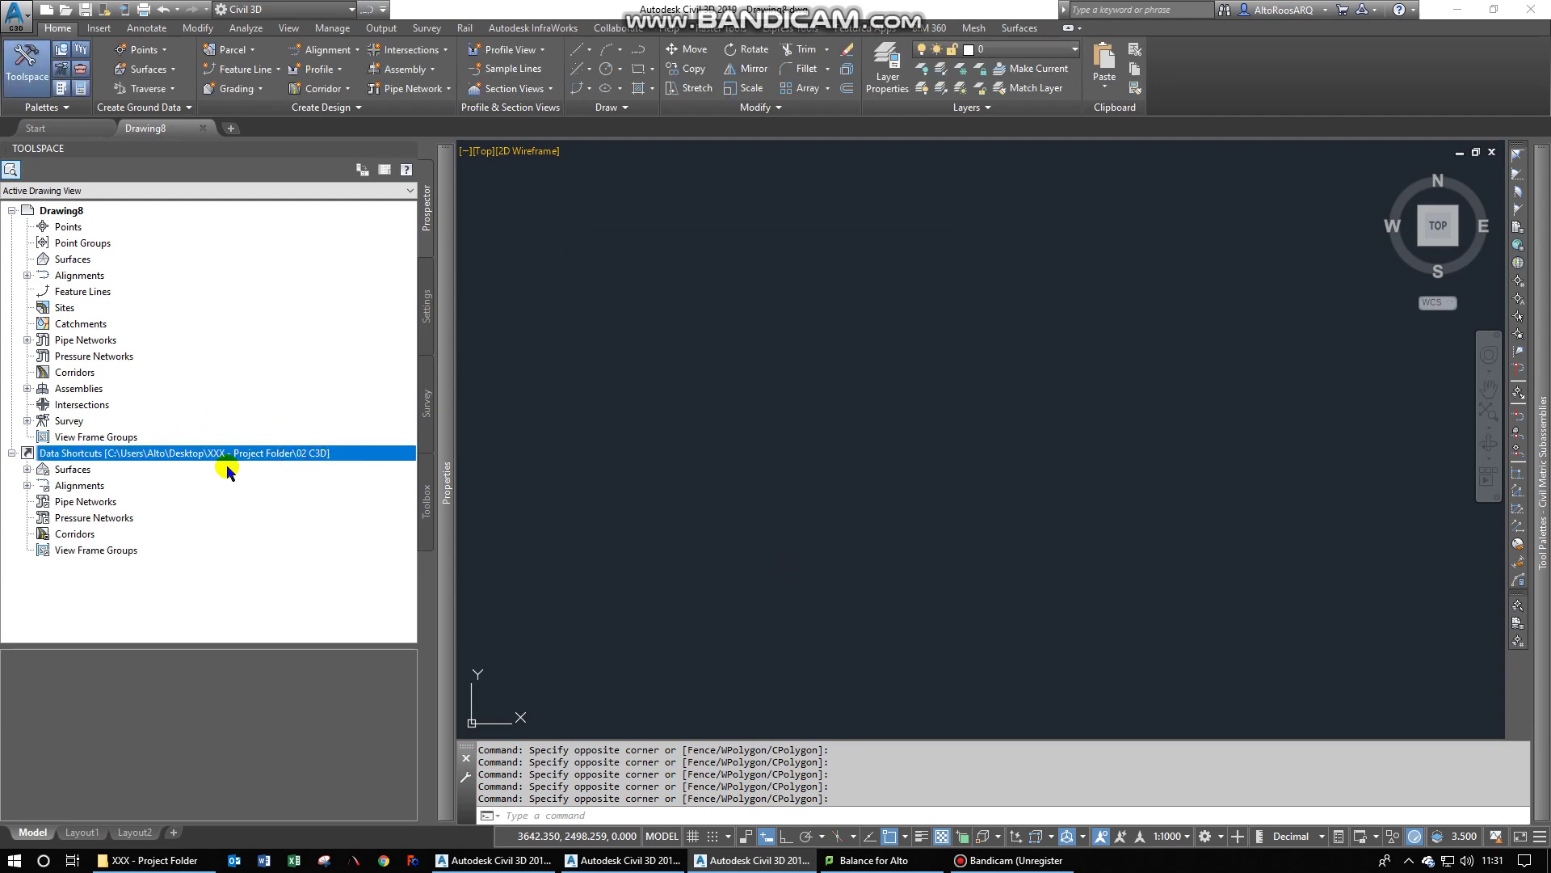
- Create a reference to shared Surface1 named 'Surface 1 From Other Dwg'
{"action": "left_click", "coordinate": [26, 470]}
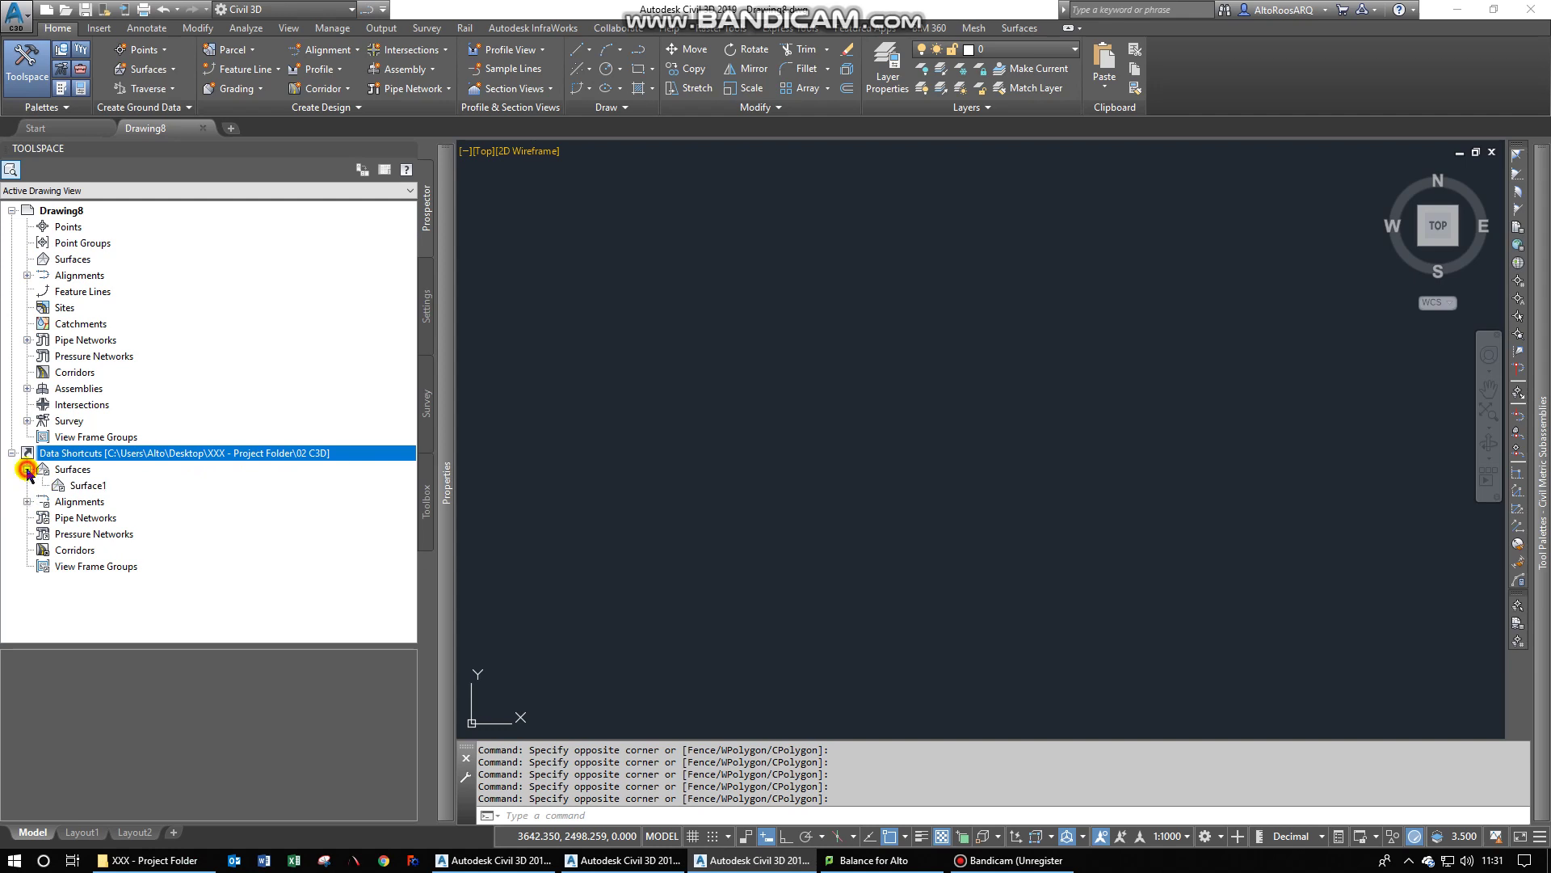
{"action": "left_click", "coordinate": [88, 486]}
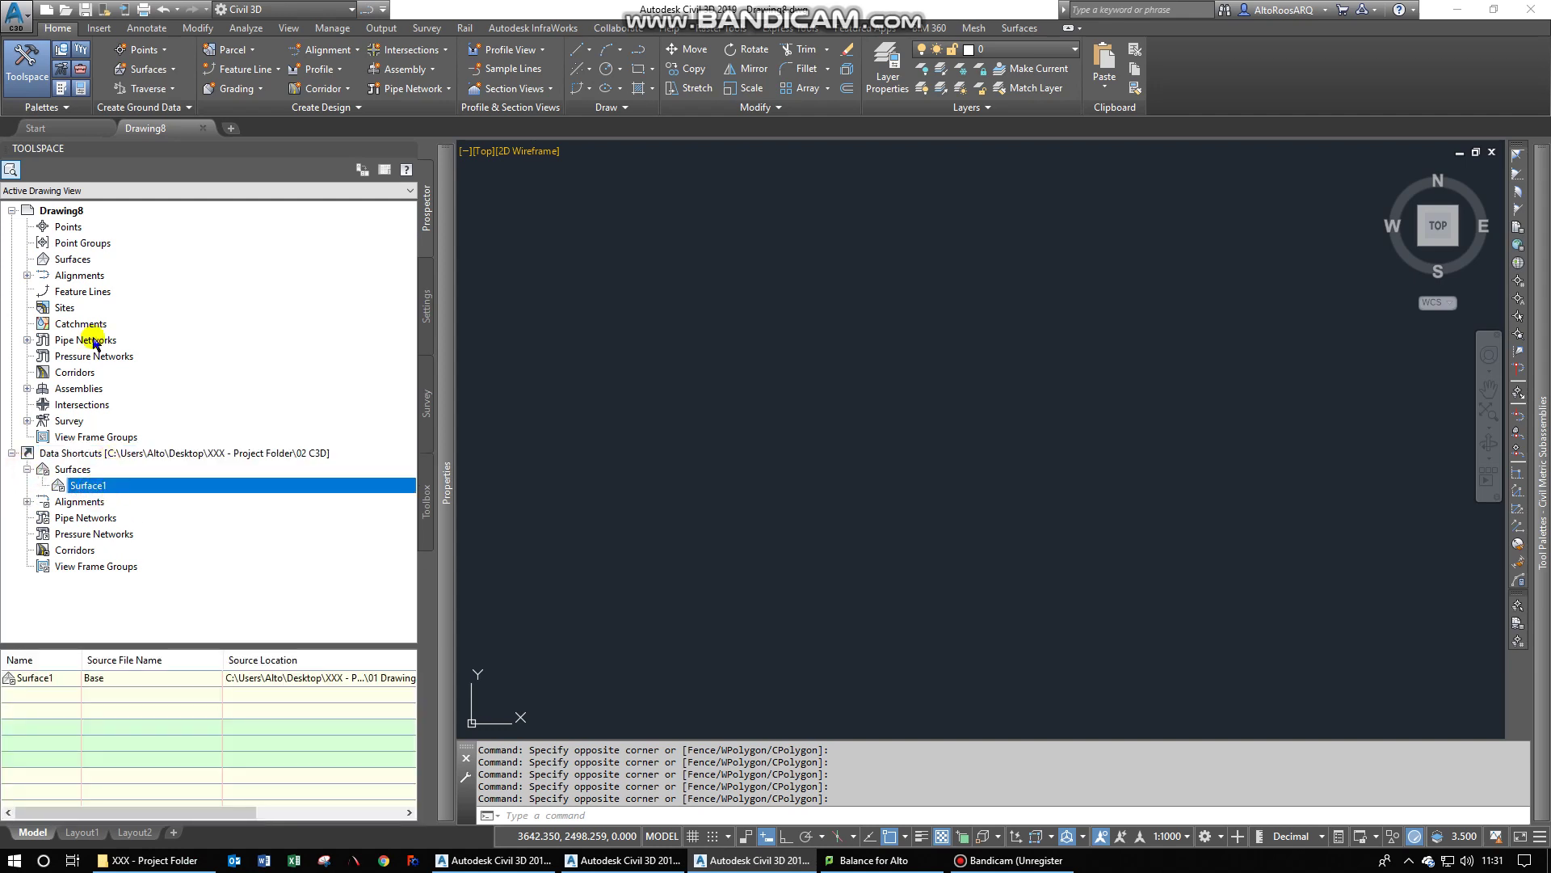
{"action": "left_click", "coordinate": [73, 260]}
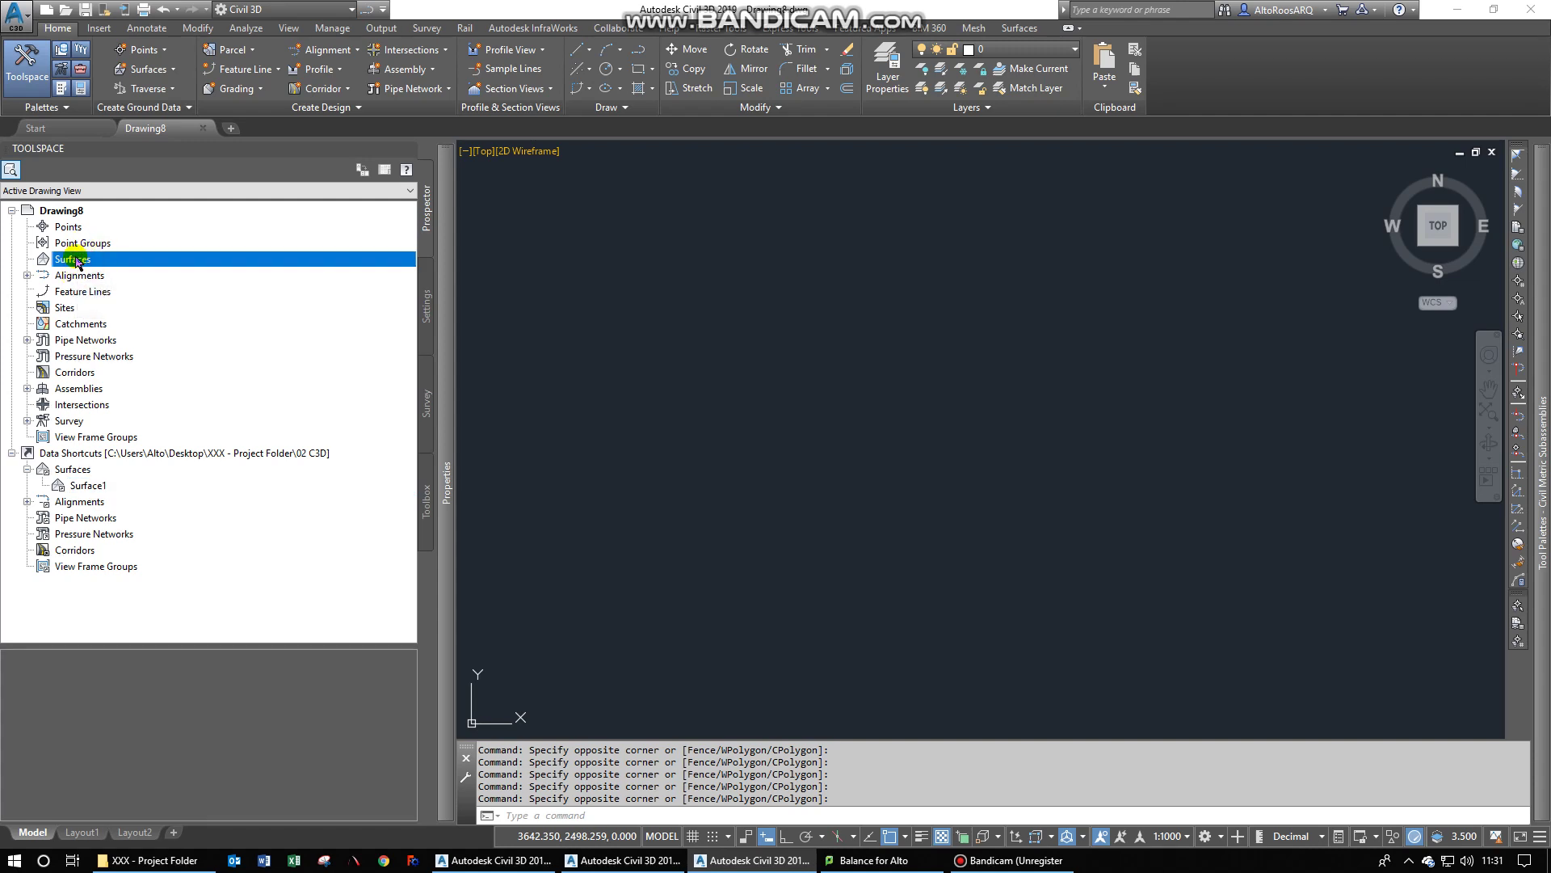
{"action": "left_click", "coordinate": [89, 486]}
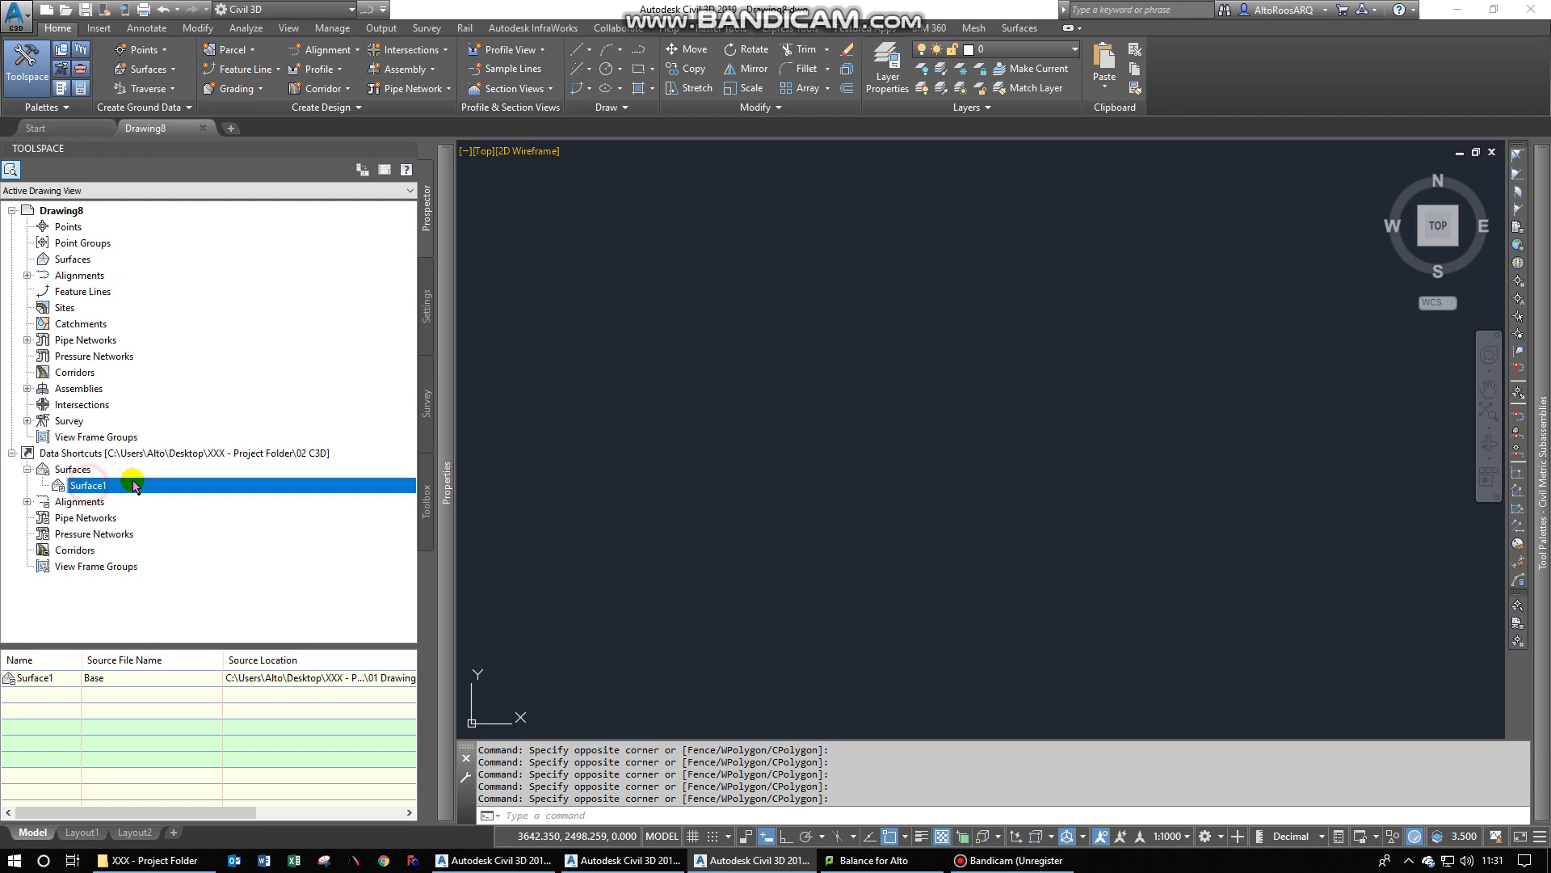
{"action": "right_click", "coordinate": [125, 488]}
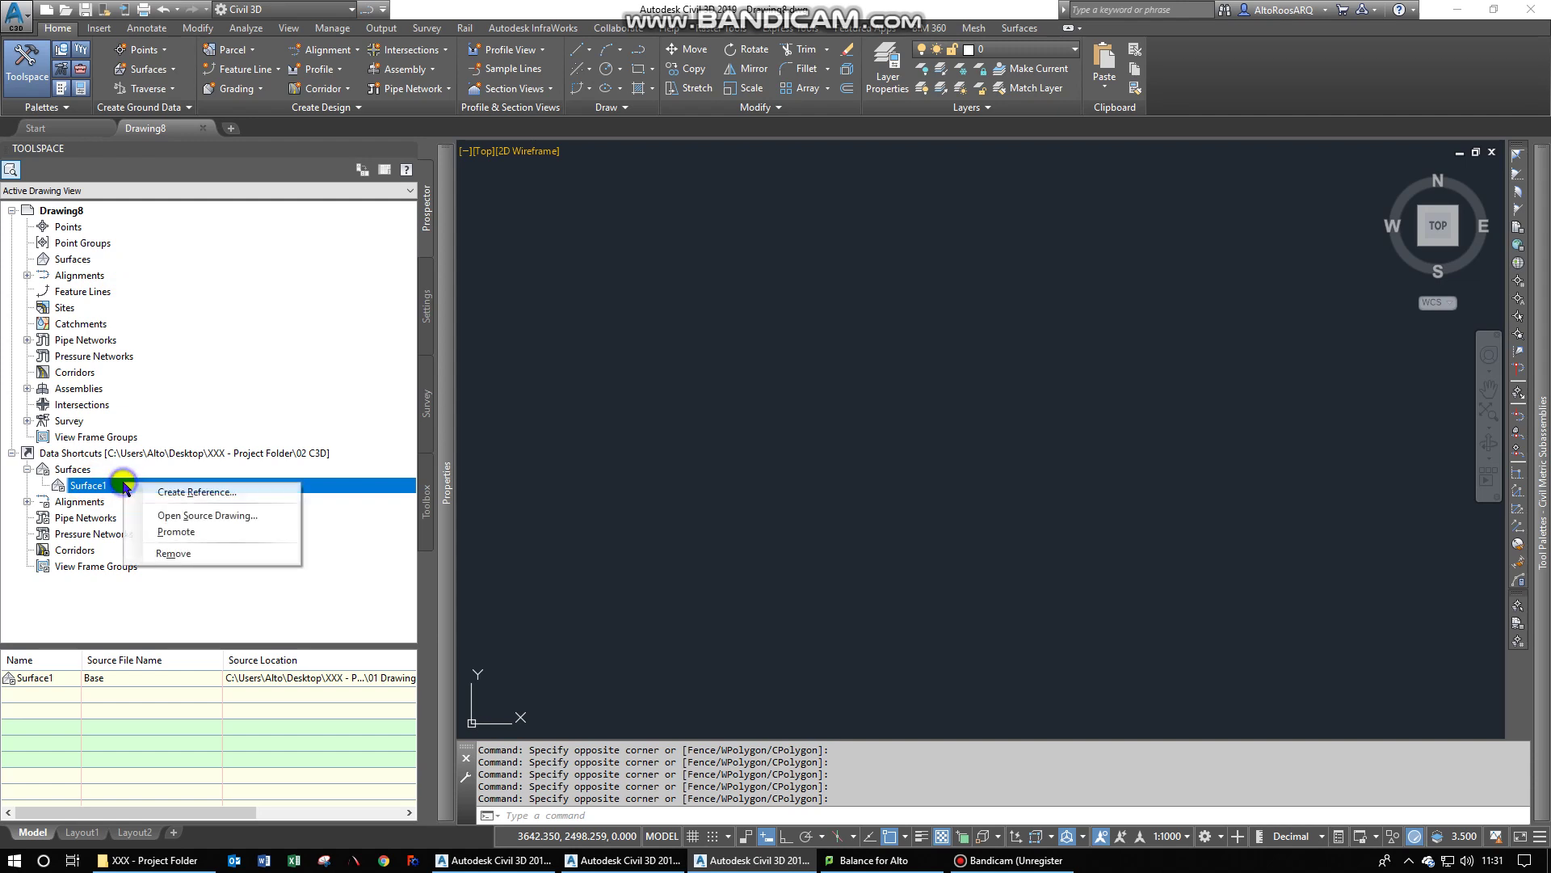
{"action": "left_click", "coordinate": [169, 493]}
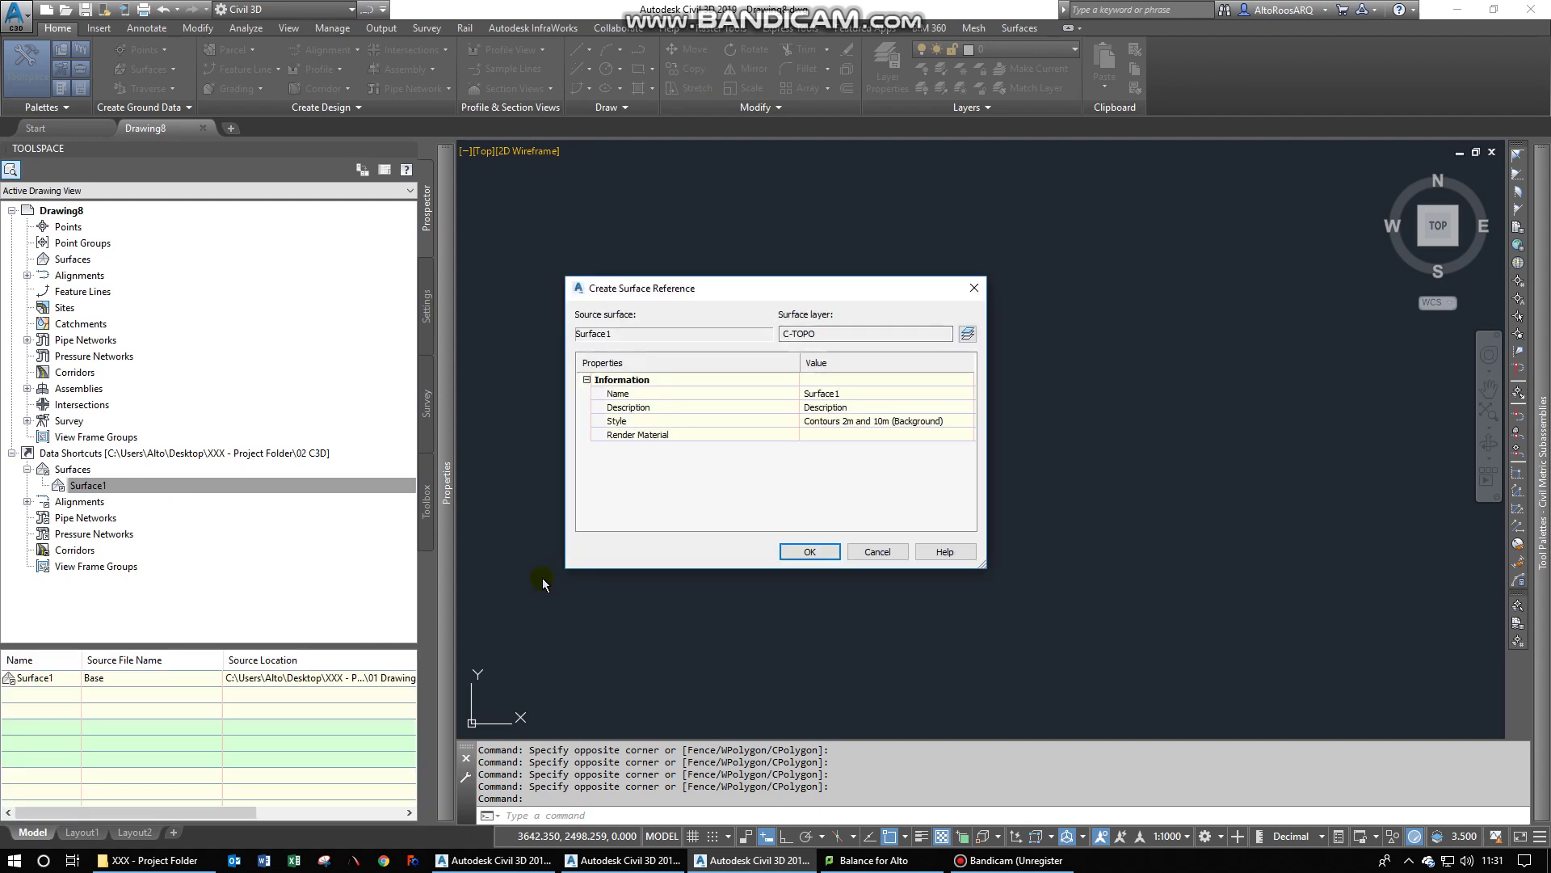
{"action": "left_click", "coordinate": [858, 394]}
{"action": "left_click", "coordinate": [800, 549]}
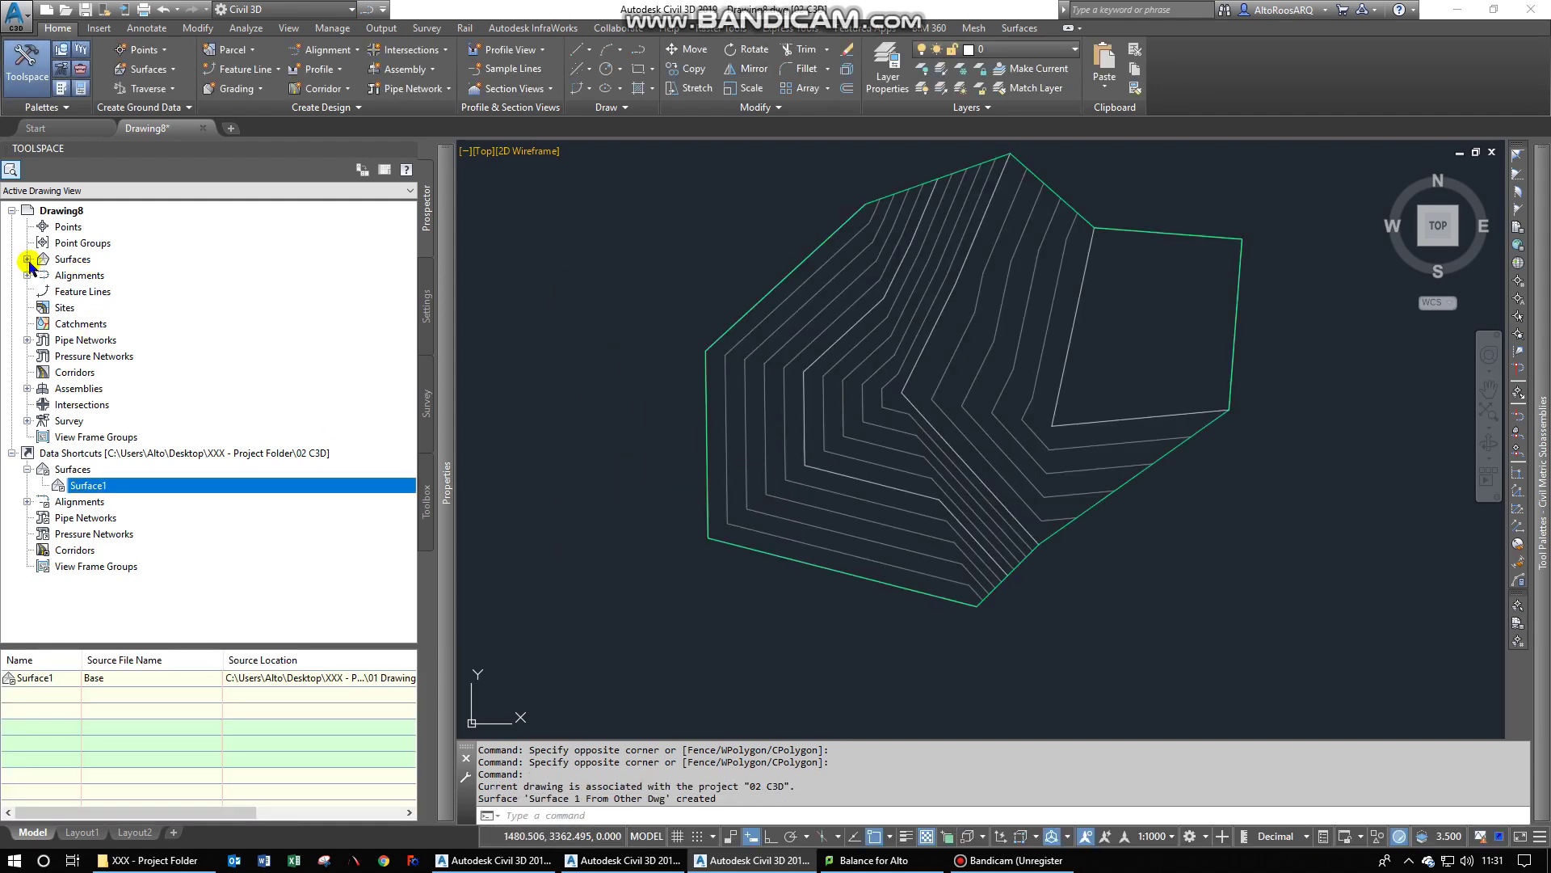
- Expand Drawing8's Surfaces and 'Surface 1 From Other Dwg' to reveal its Masks and Watersheds
{"action": "left_click", "coordinate": [27, 259]}
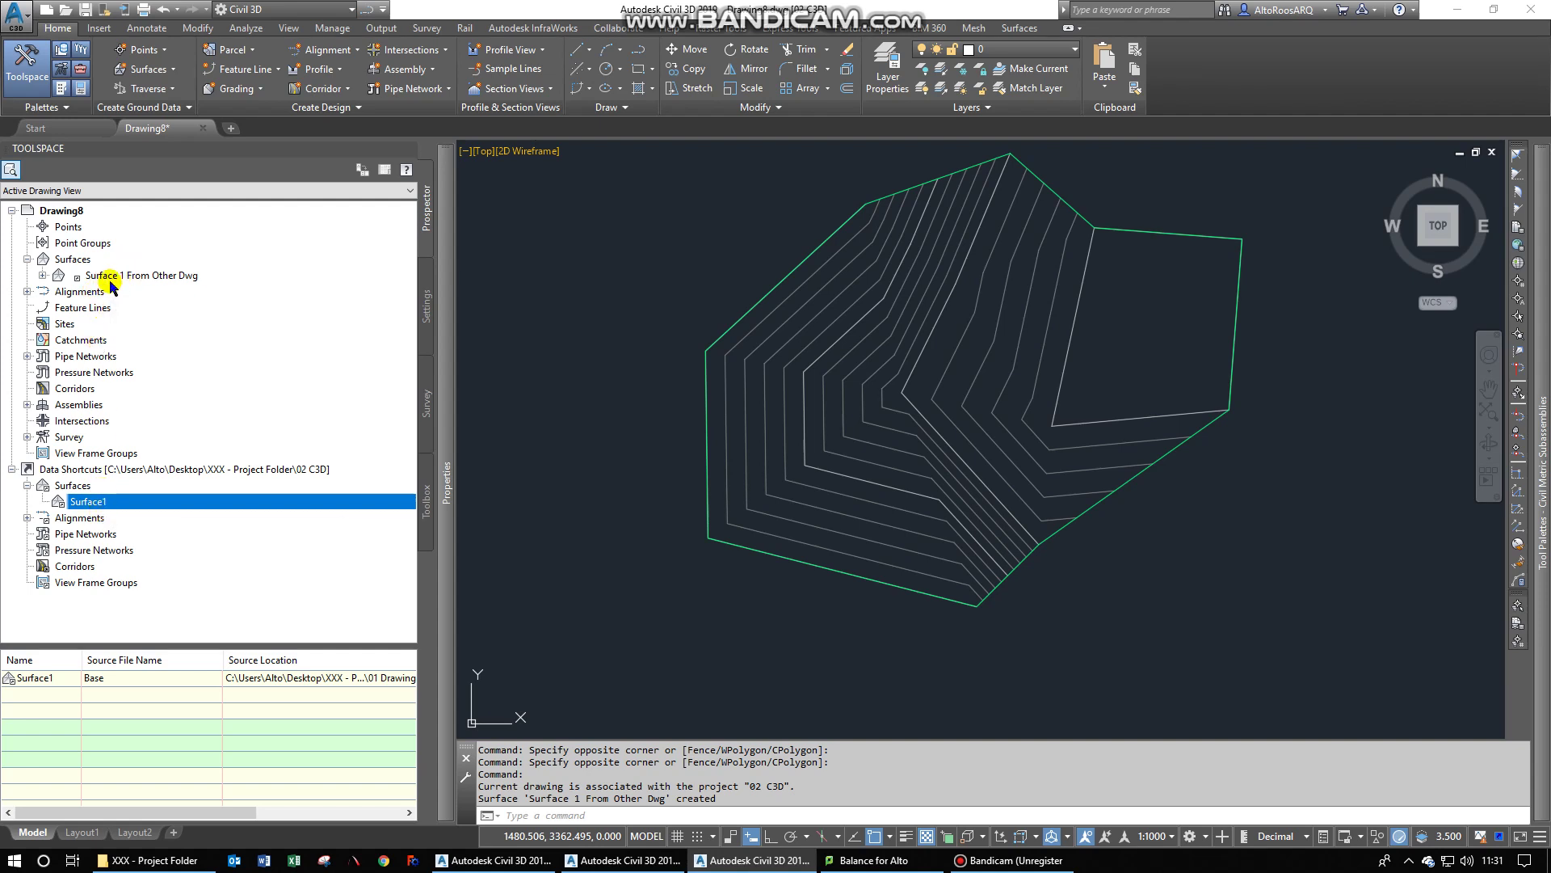
{"action": "left_click", "coordinate": [77, 278]}
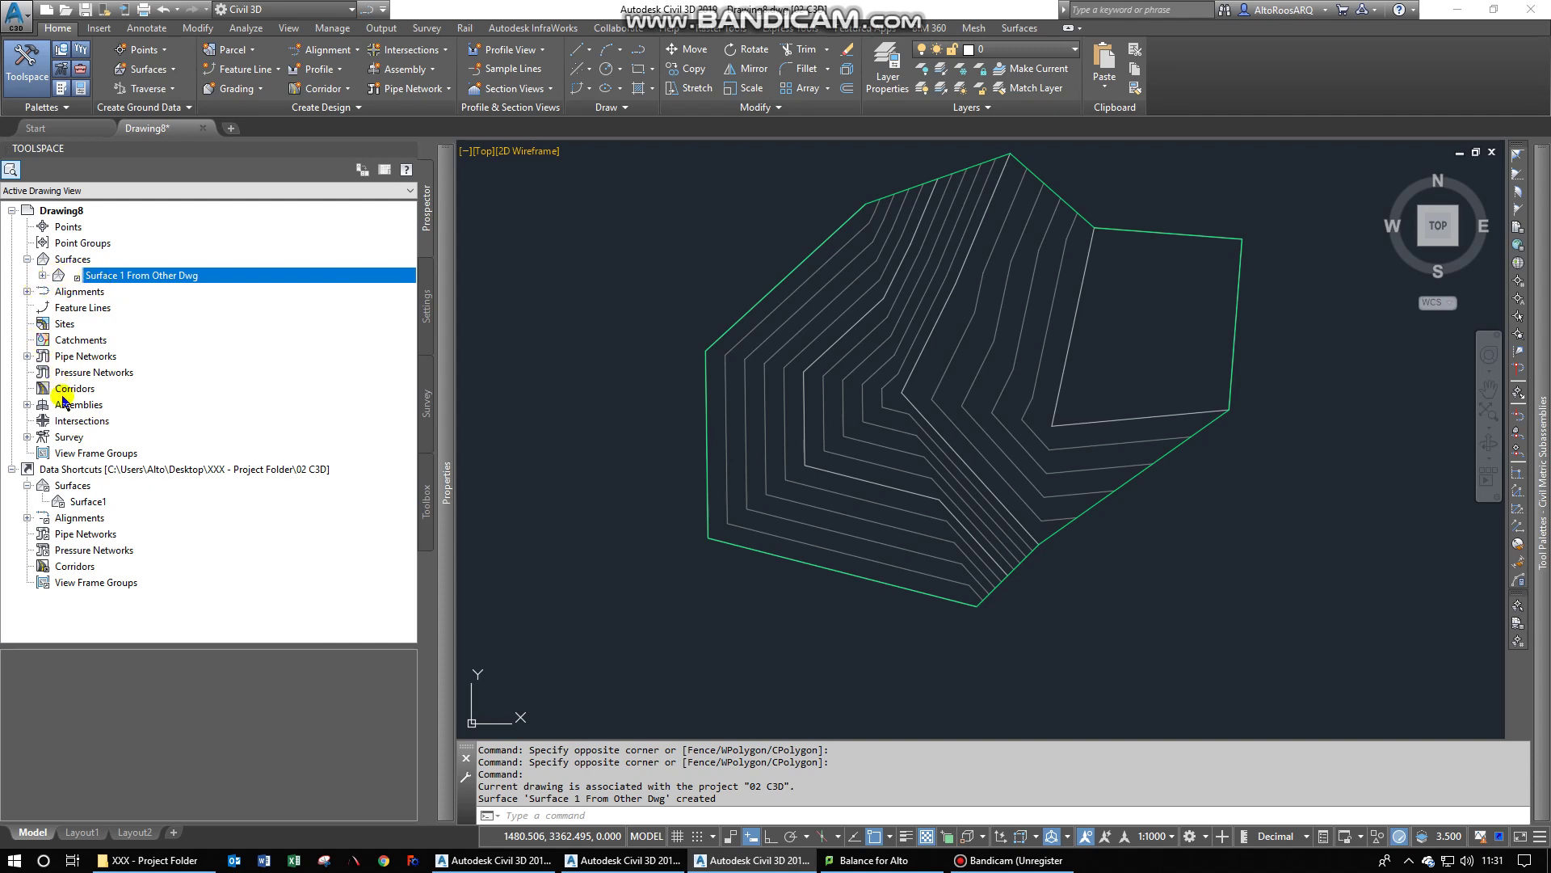
{"action": "left_click", "coordinate": [42, 276]}
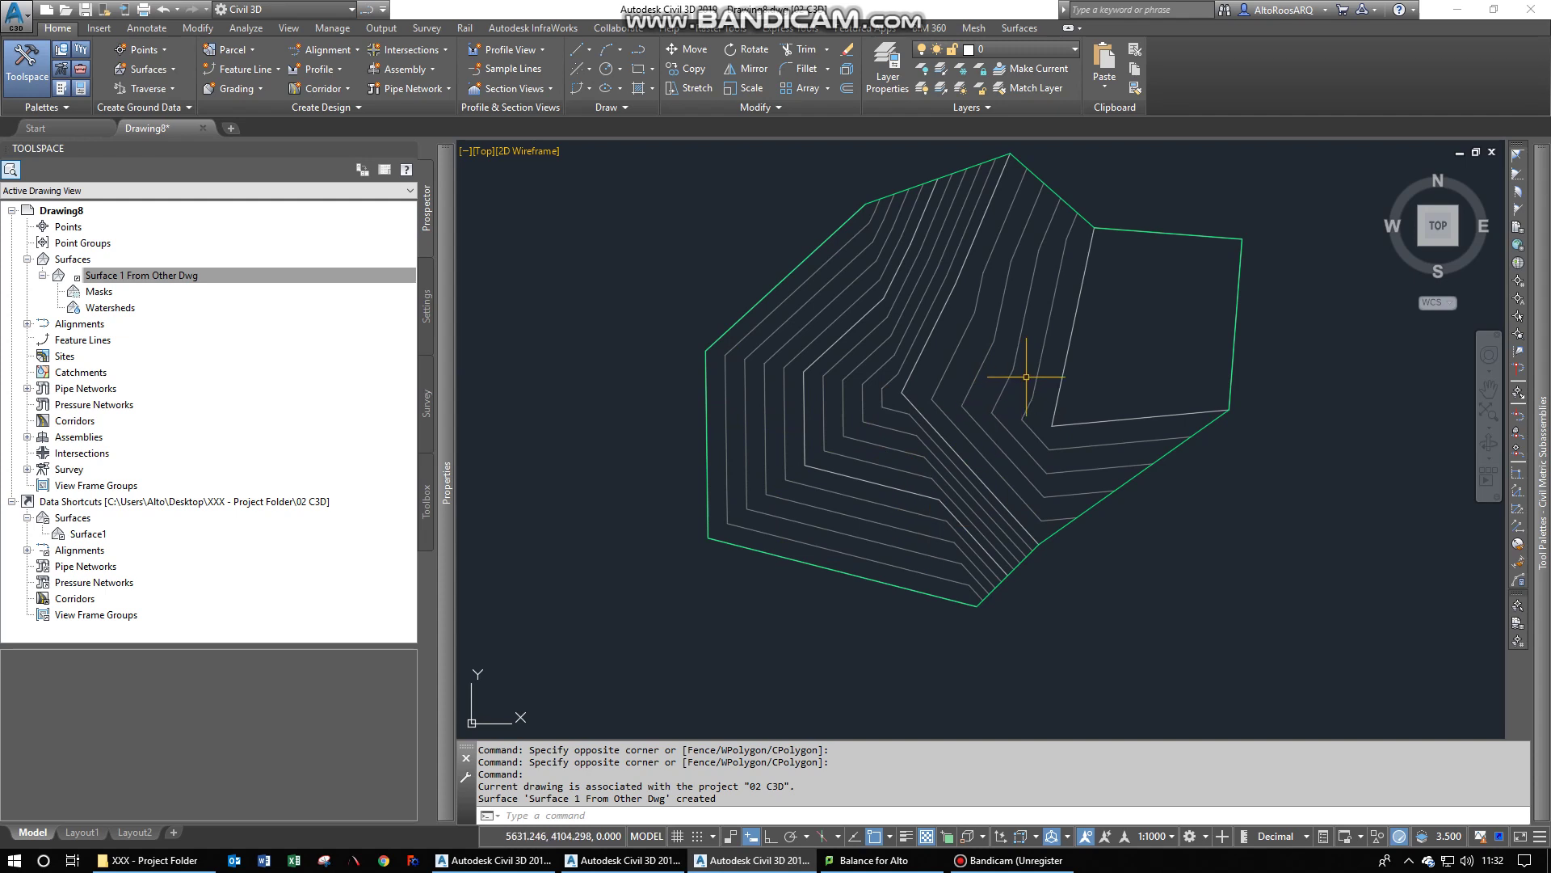
{"action": "left_click", "coordinate": [602, 305]}
{"action": "key", "text": "Escape"}
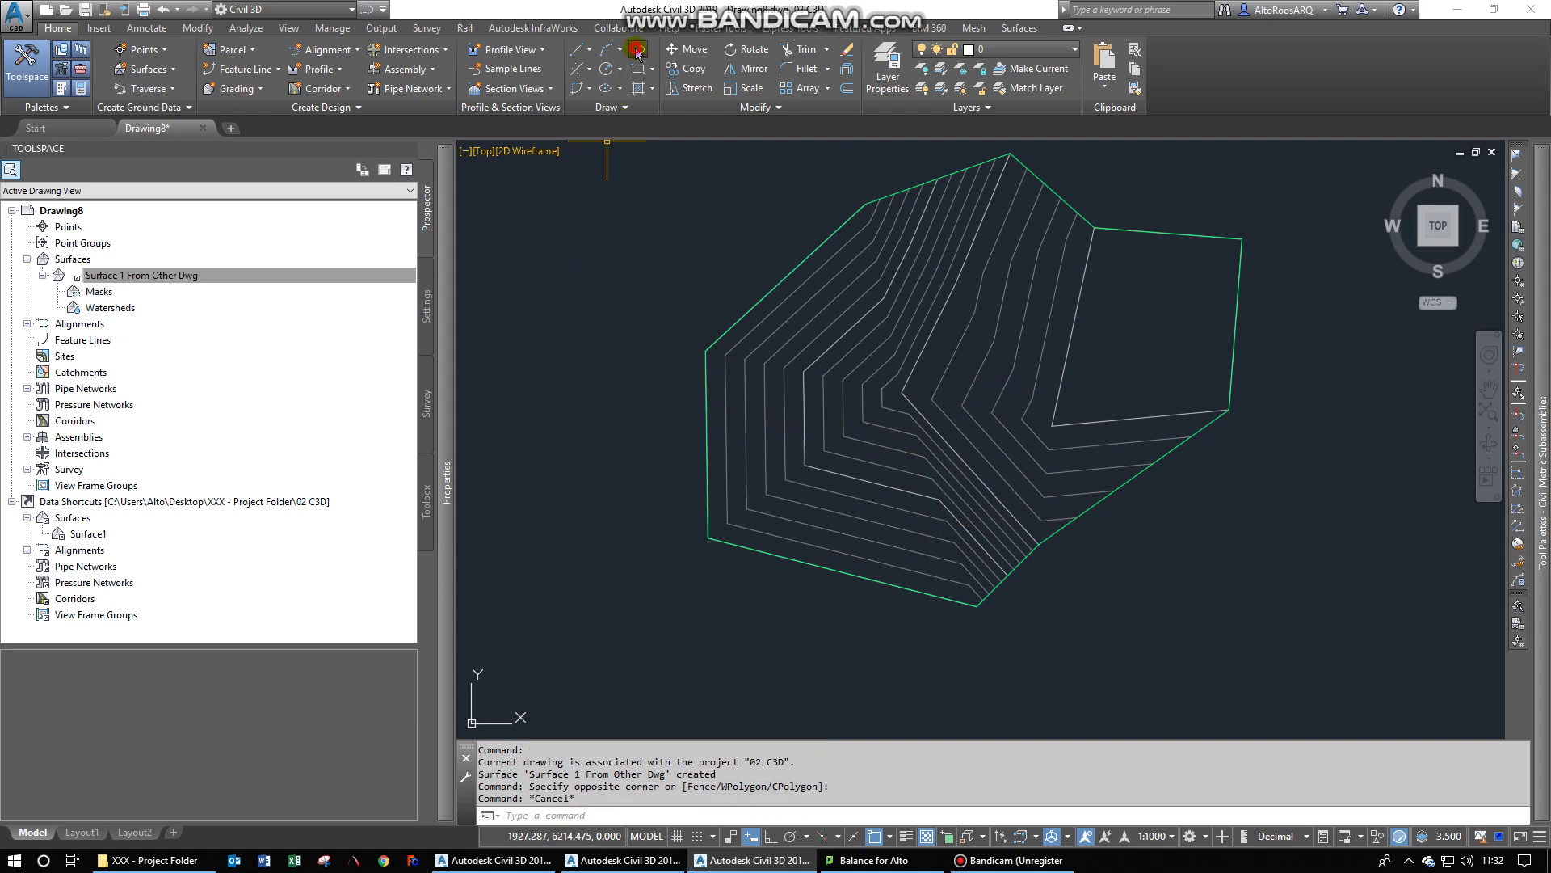
- Draw a polyline across the surface from its left side to its right side
{"action": "left_click", "coordinate": [637, 51]}
{"action": "left_click", "coordinate": [746, 433]}
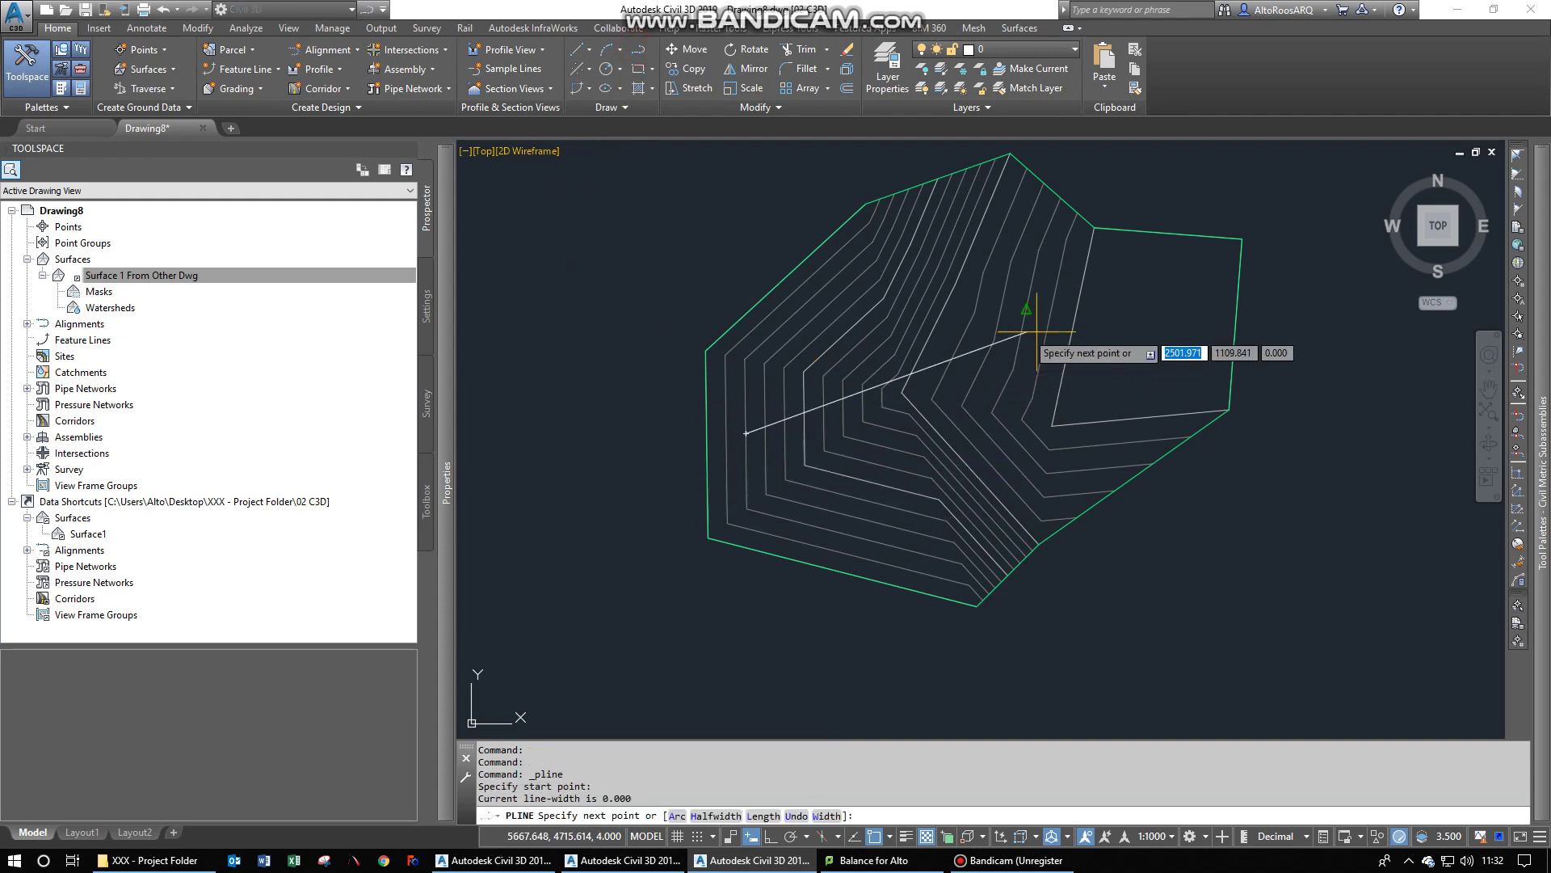
{"action": "left_click", "coordinate": [1109, 357]}
{"action": "key", "text": "Escape"}
- Create a Quick Profile from the new line, placing the profile view below the surface
{"action": "left_click", "coordinate": [1238, 429]}
{"action": "left_click", "coordinate": [1054, 330]}
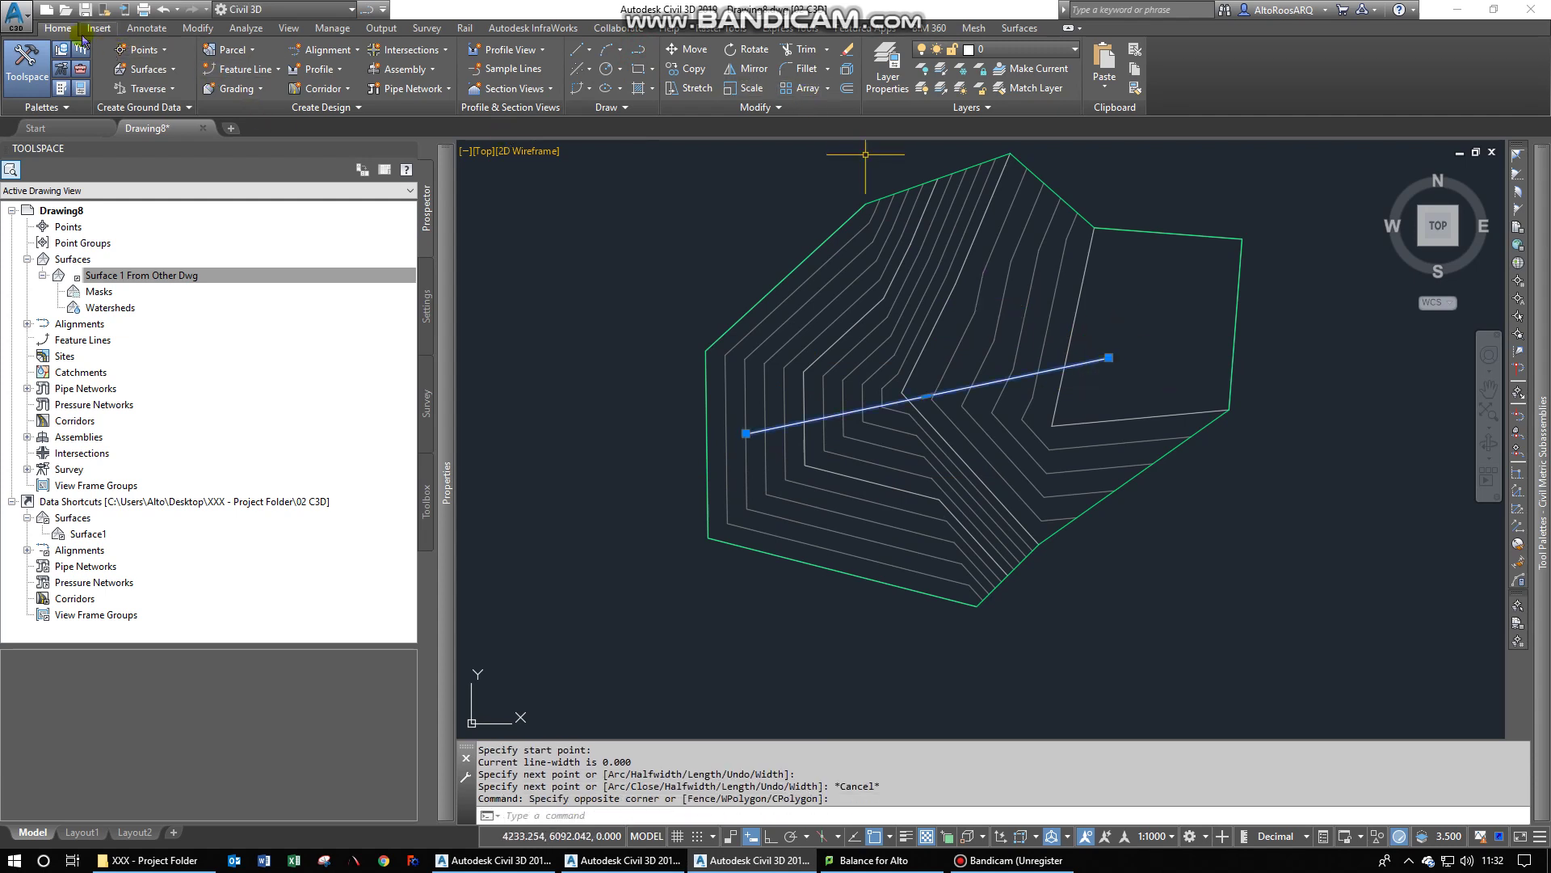
{"action": "right_click", "coordinate": [1093, 380]}
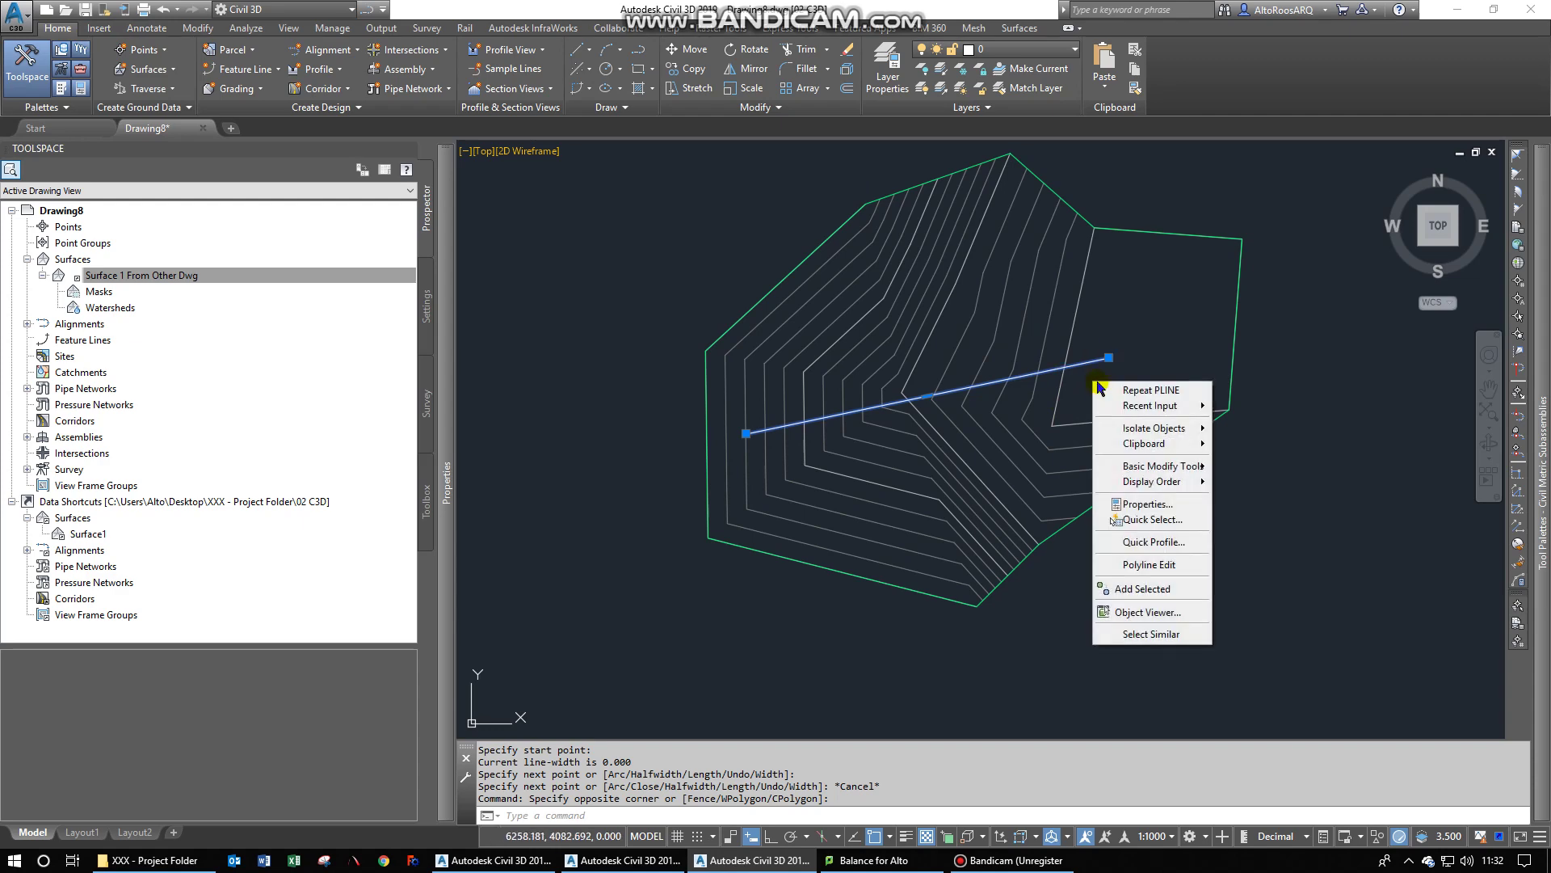
{"action": "left_click", "coordinate": [1165, 543]}
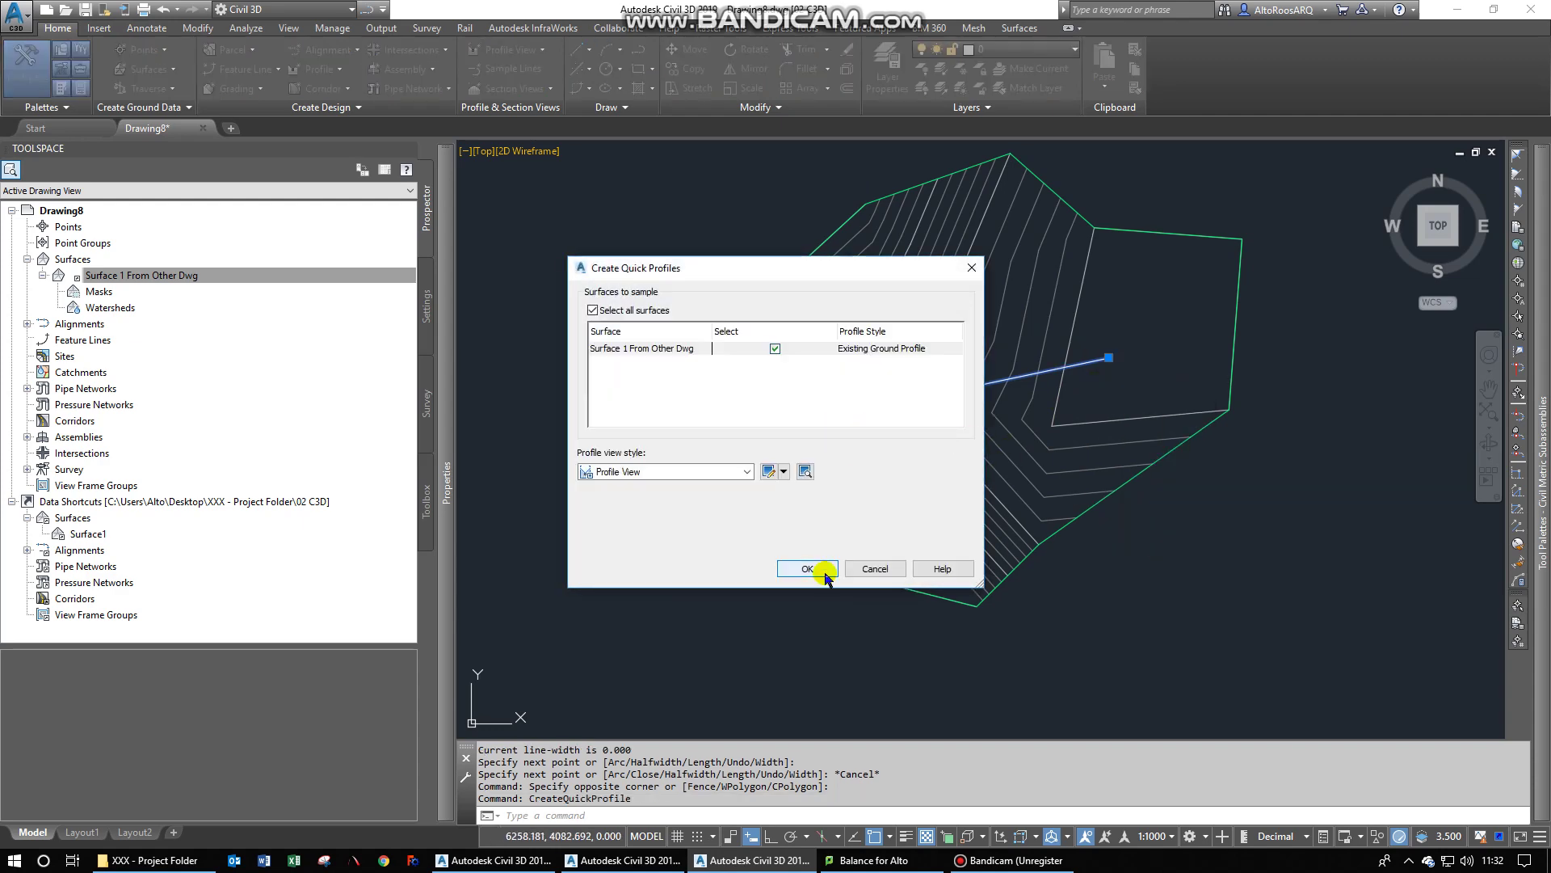
{"action": "left_click", "coordinate": [824, 573]}
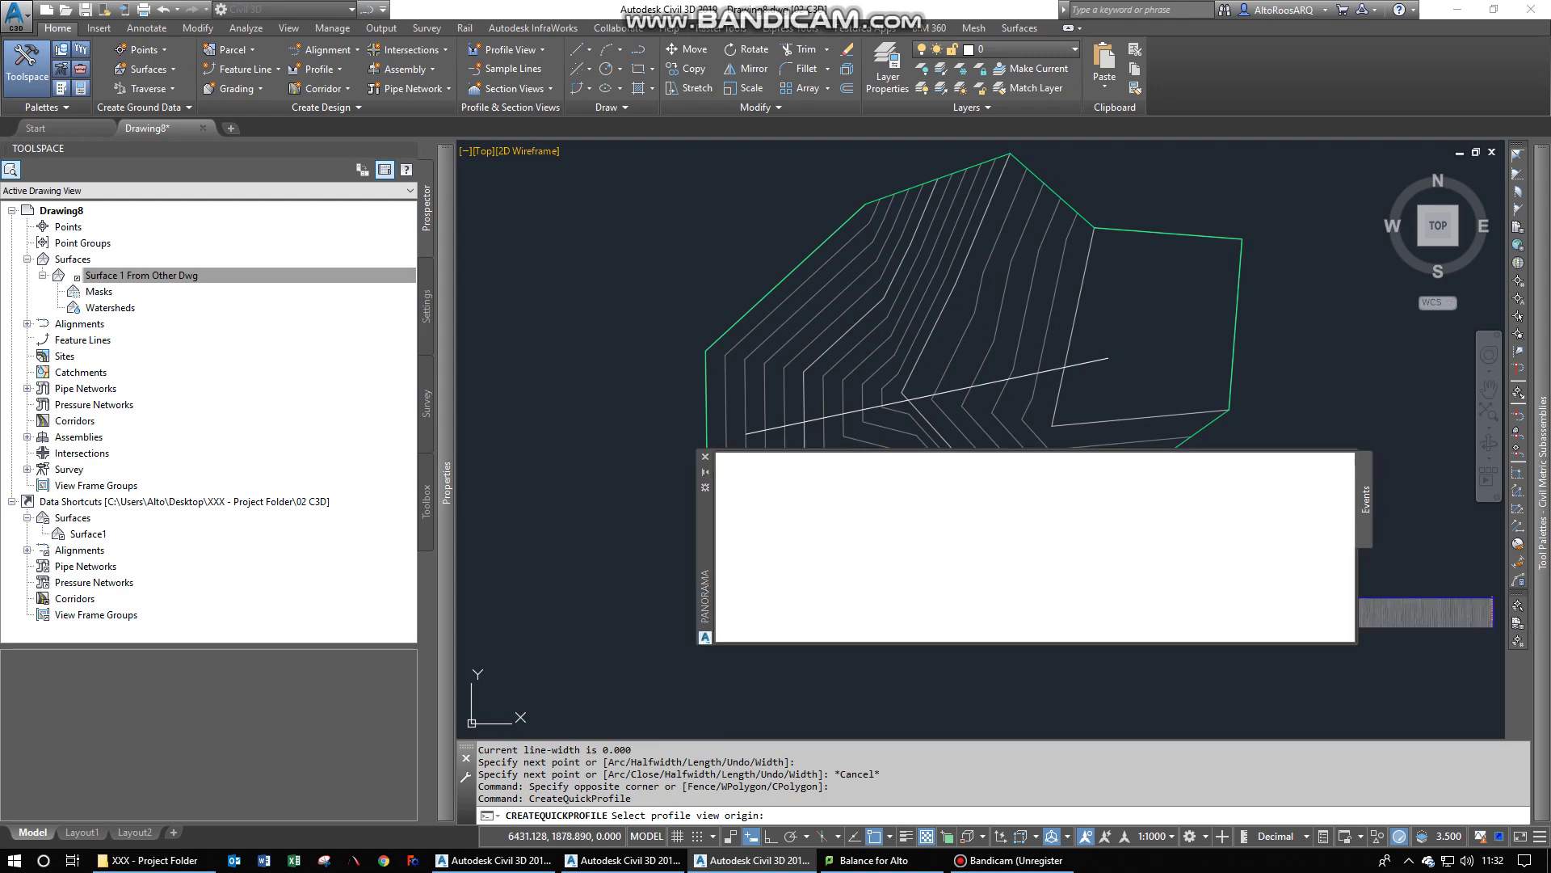
{"action": "left_click", "coordinate": [1101, 623]}
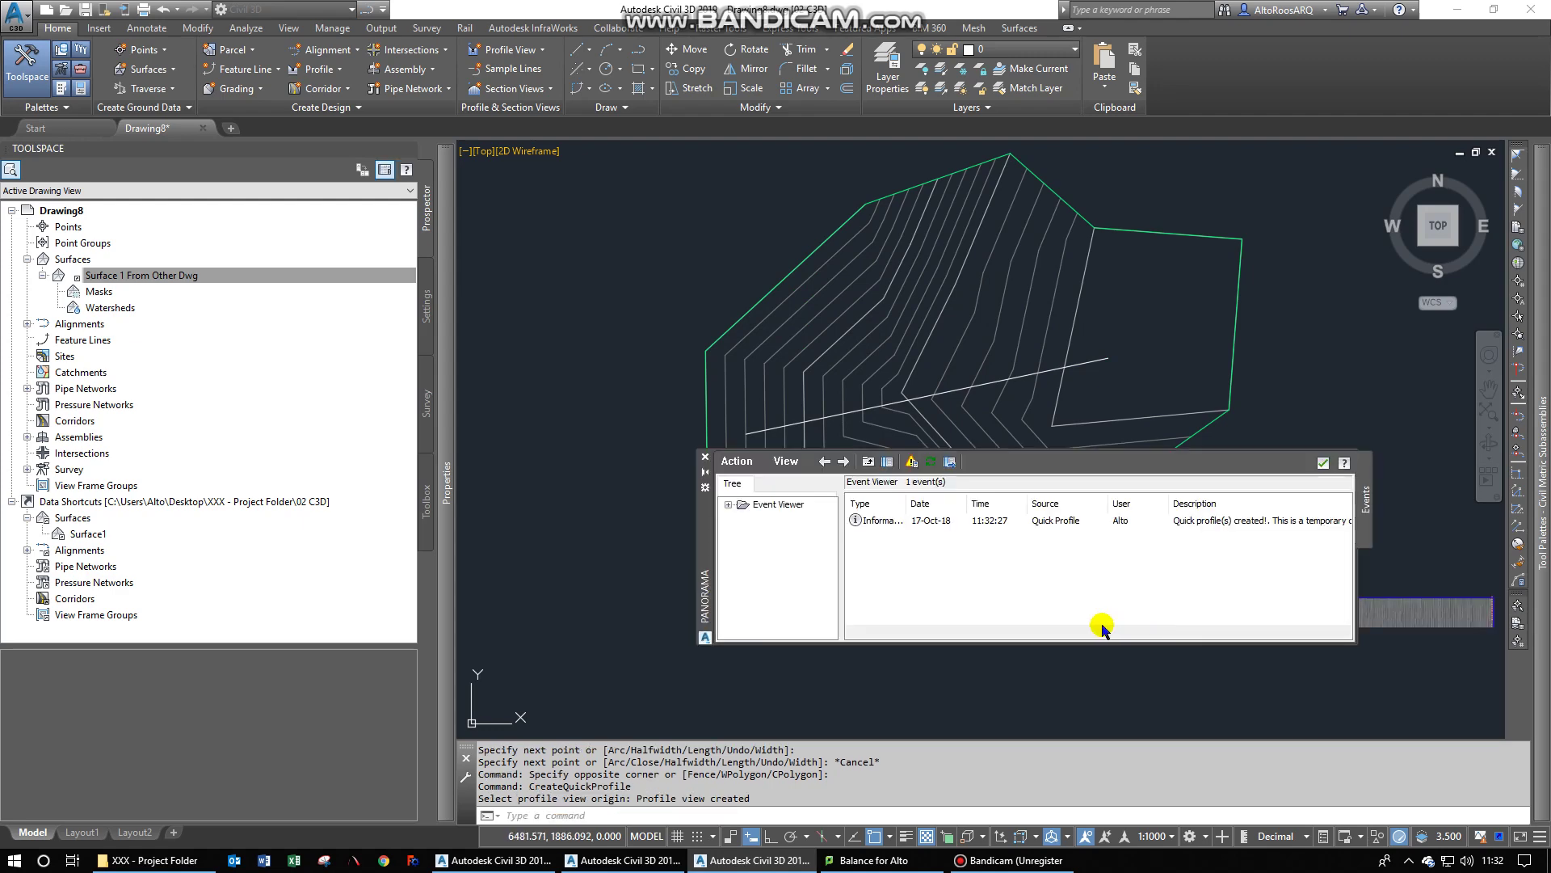
- Close the Panorama event log and inspect the new profile view grid
{"action": "left_click", "coordinate": [705, 456]}
{"action": "scroll", "coordinate": [1426, 612], "scroll_direction": "up", "scroll_amount": 10}
{"action": "middle_click_drag", "start_coordinate": [1229, 509], "coordinate": [1234, 478]}
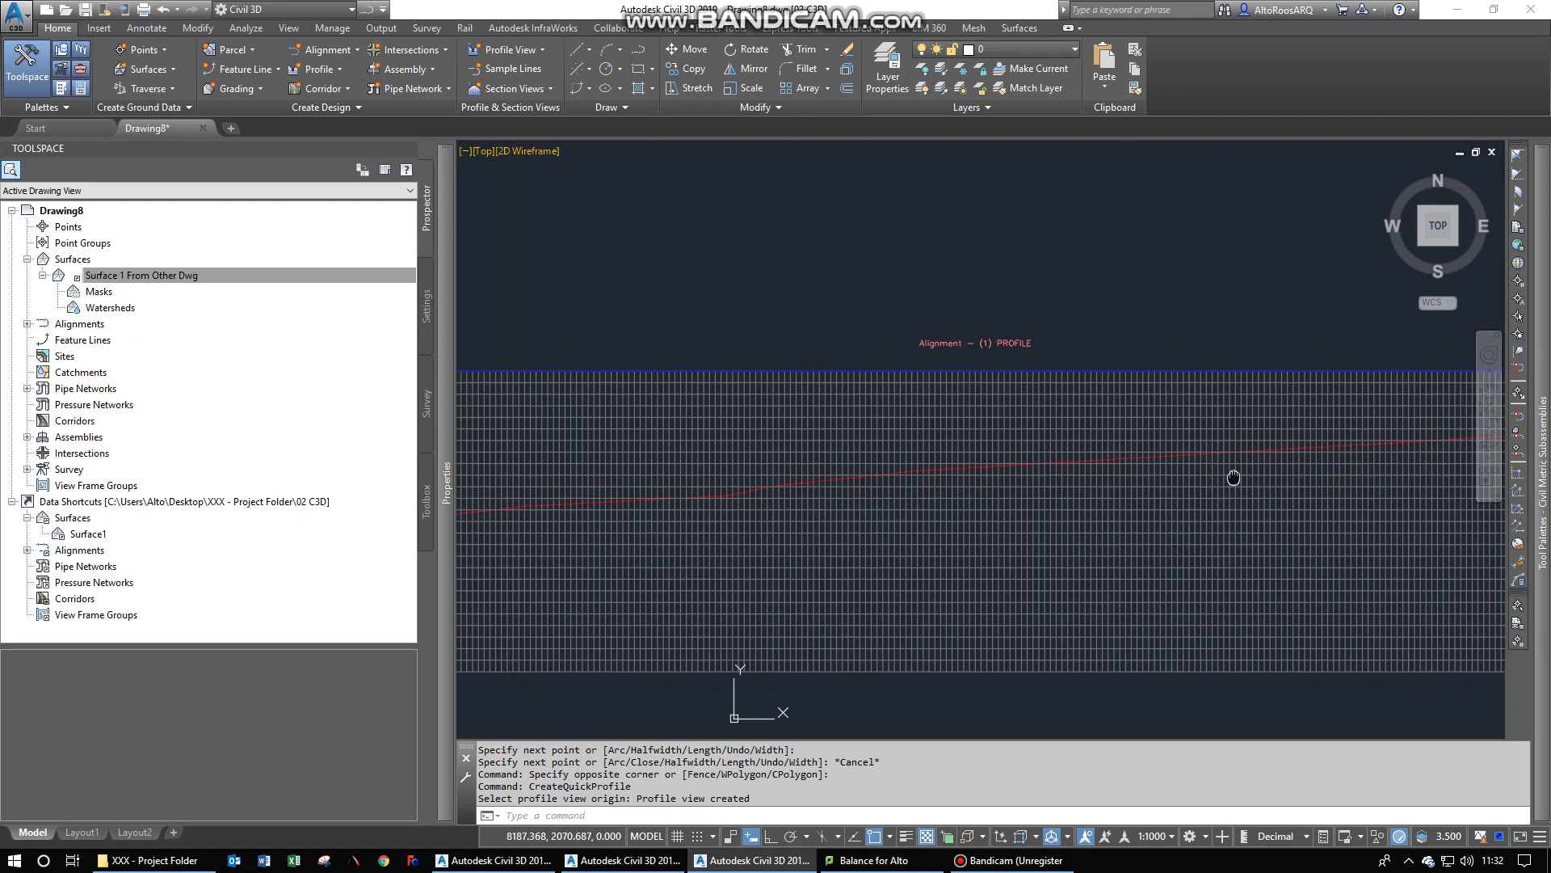
{"action": "scroll", "coordinate": [1153, 468], "scroll_direction": "down", "scroll_amount": 4}
{"action": "scroll", "coordinate": [764, 436], "scroll_direction": "down", "scroll_amount": 5}
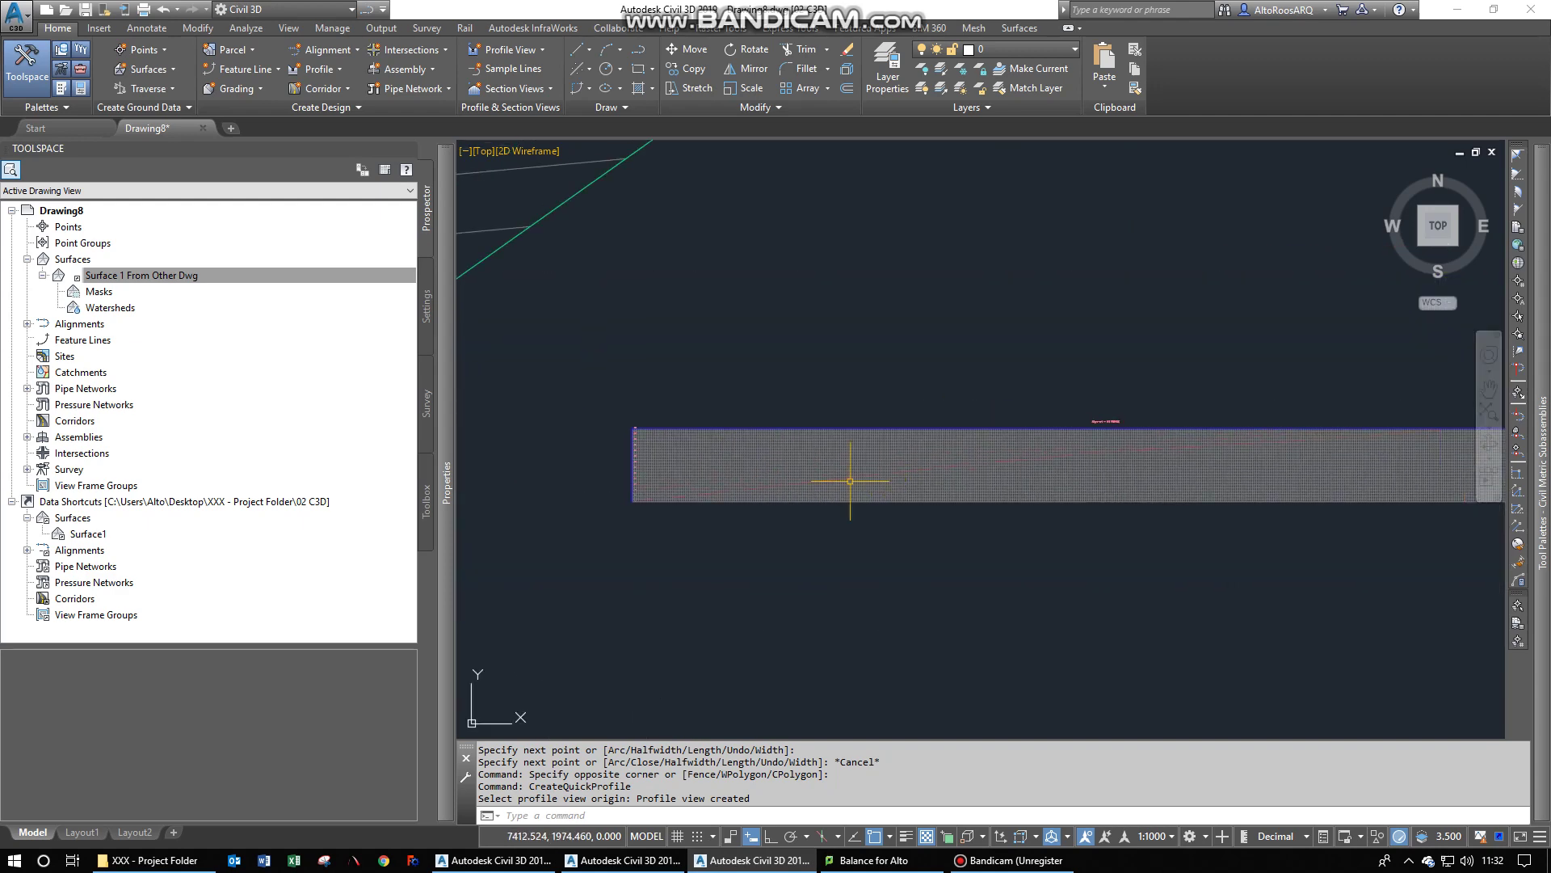
{"action": "scroll", "coordinate": [808, 472], "scroll_direction": "down", "scroll_amount": 6}
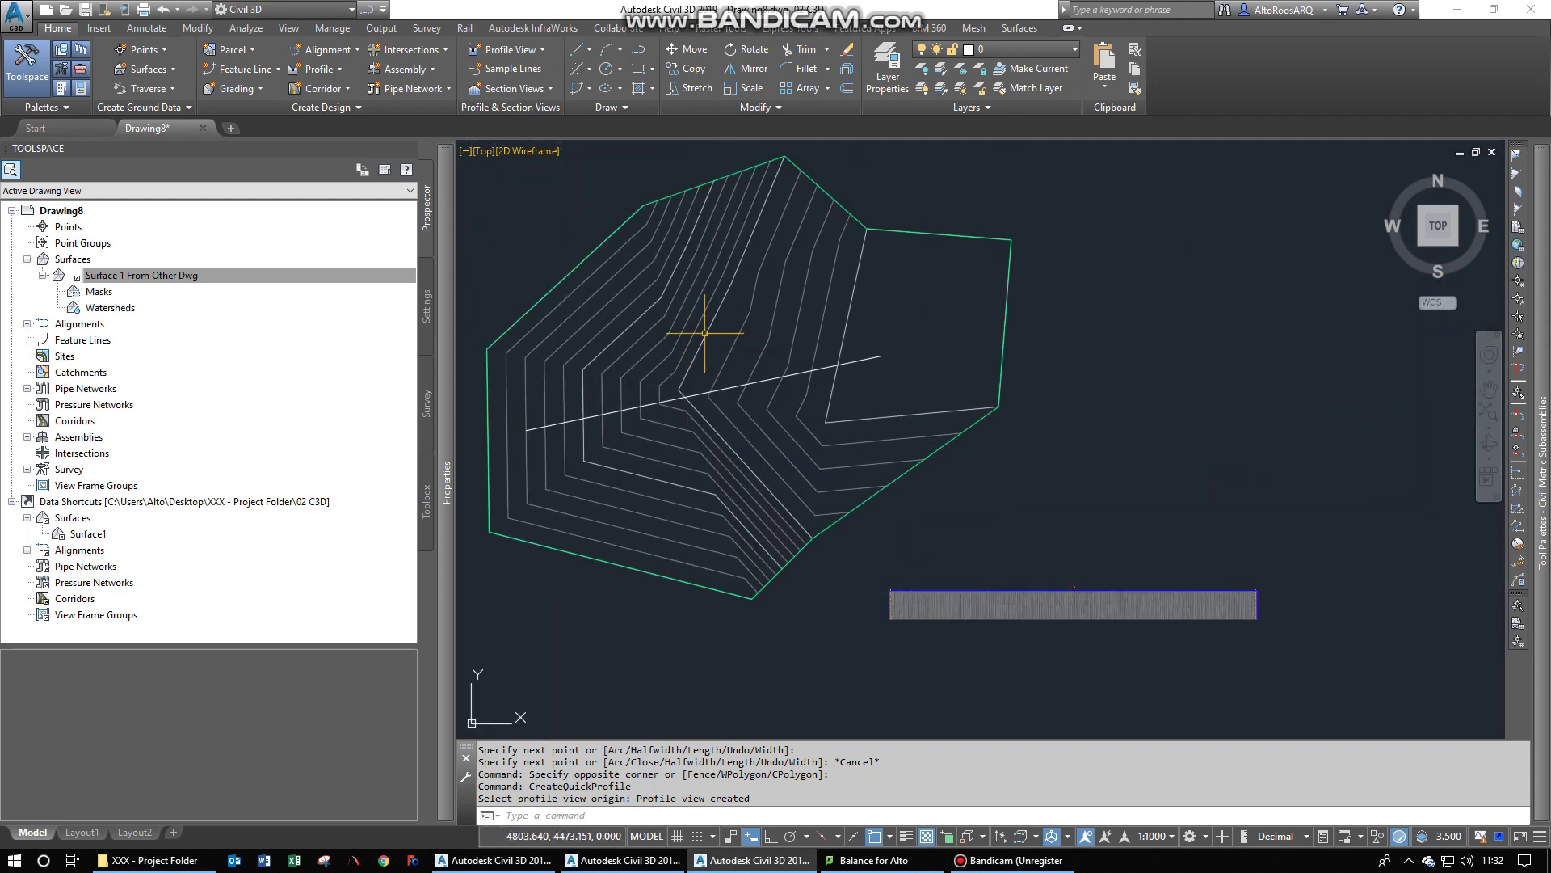
- Check the shared Surface1 data shortcut's source, then switch to the Base drawing window
{"action": "left_click", "coordinate": [304, 275]}
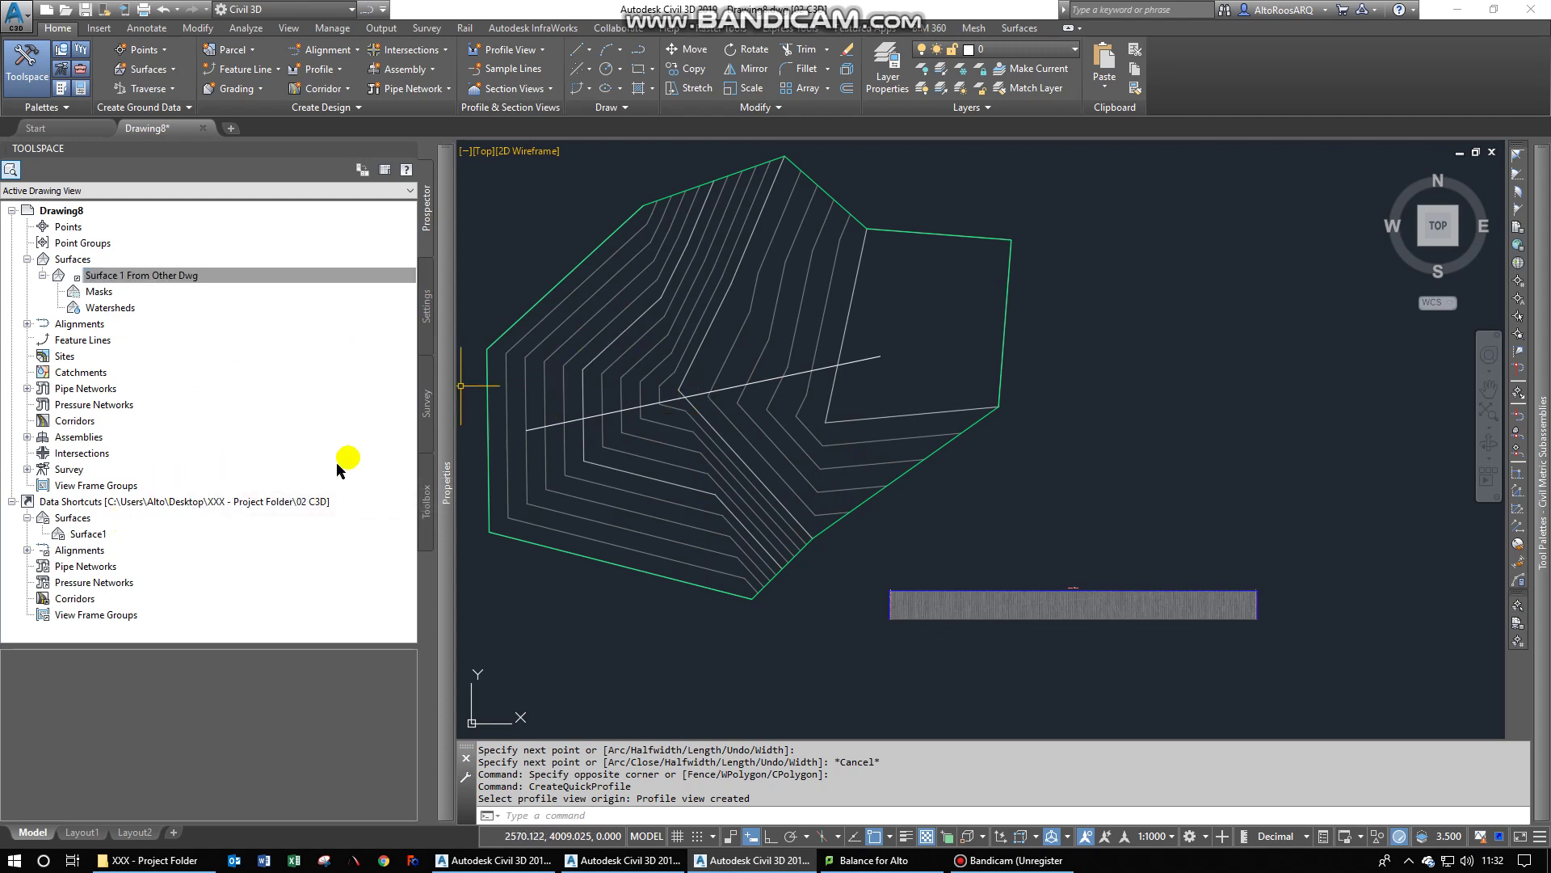
{"action": "left_click", "coordinate": [79, 534]}
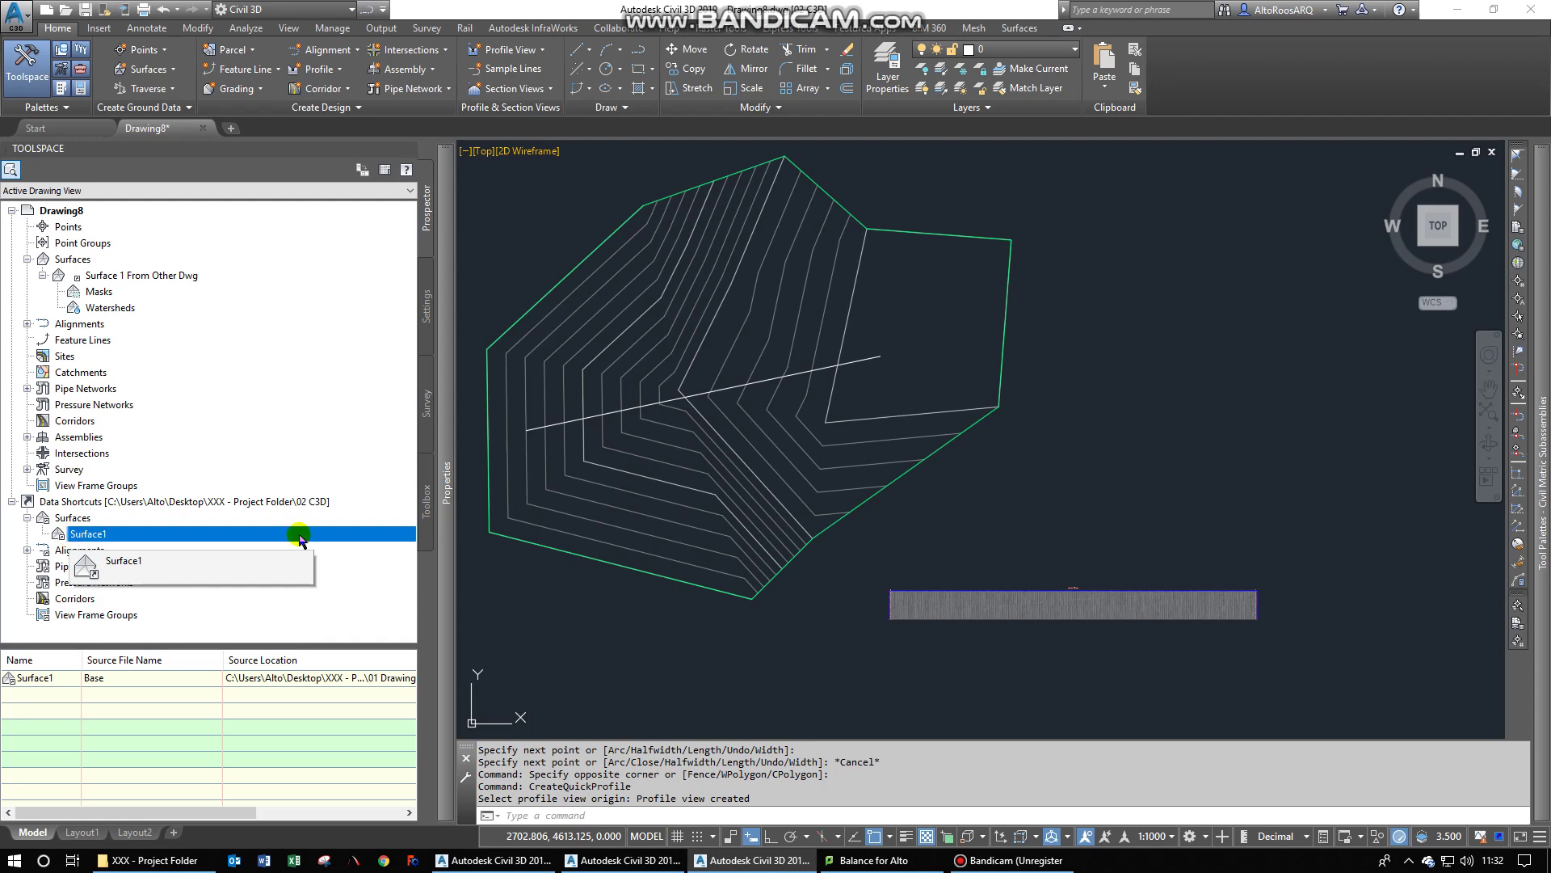
{"action": "left_click", "coordinate": [1034, 473]}
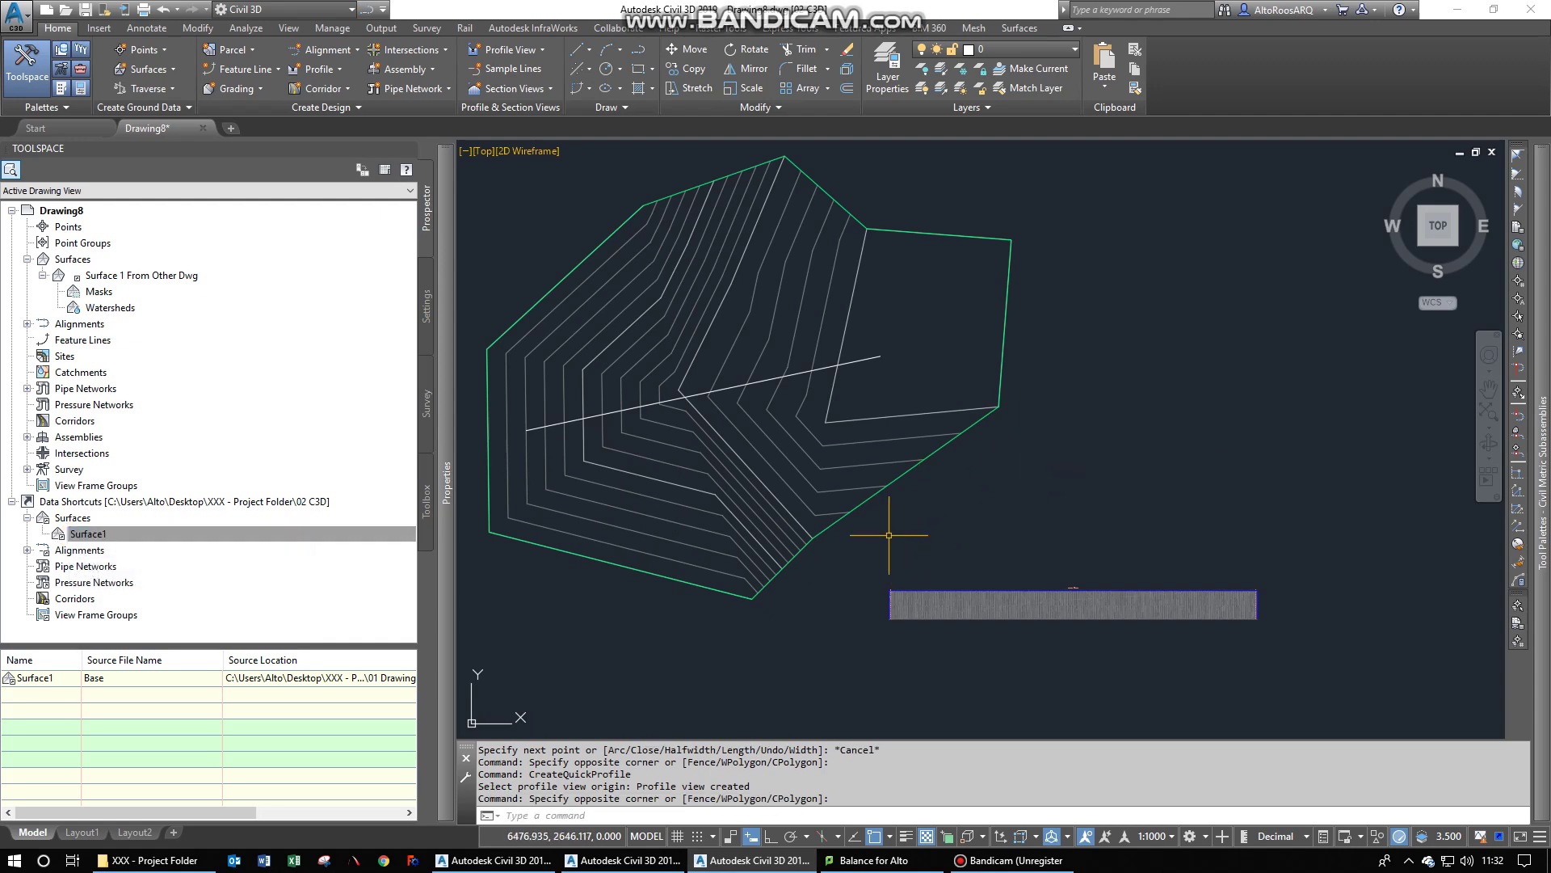
{"action": "left_click", "coordinate": [622, 860]}
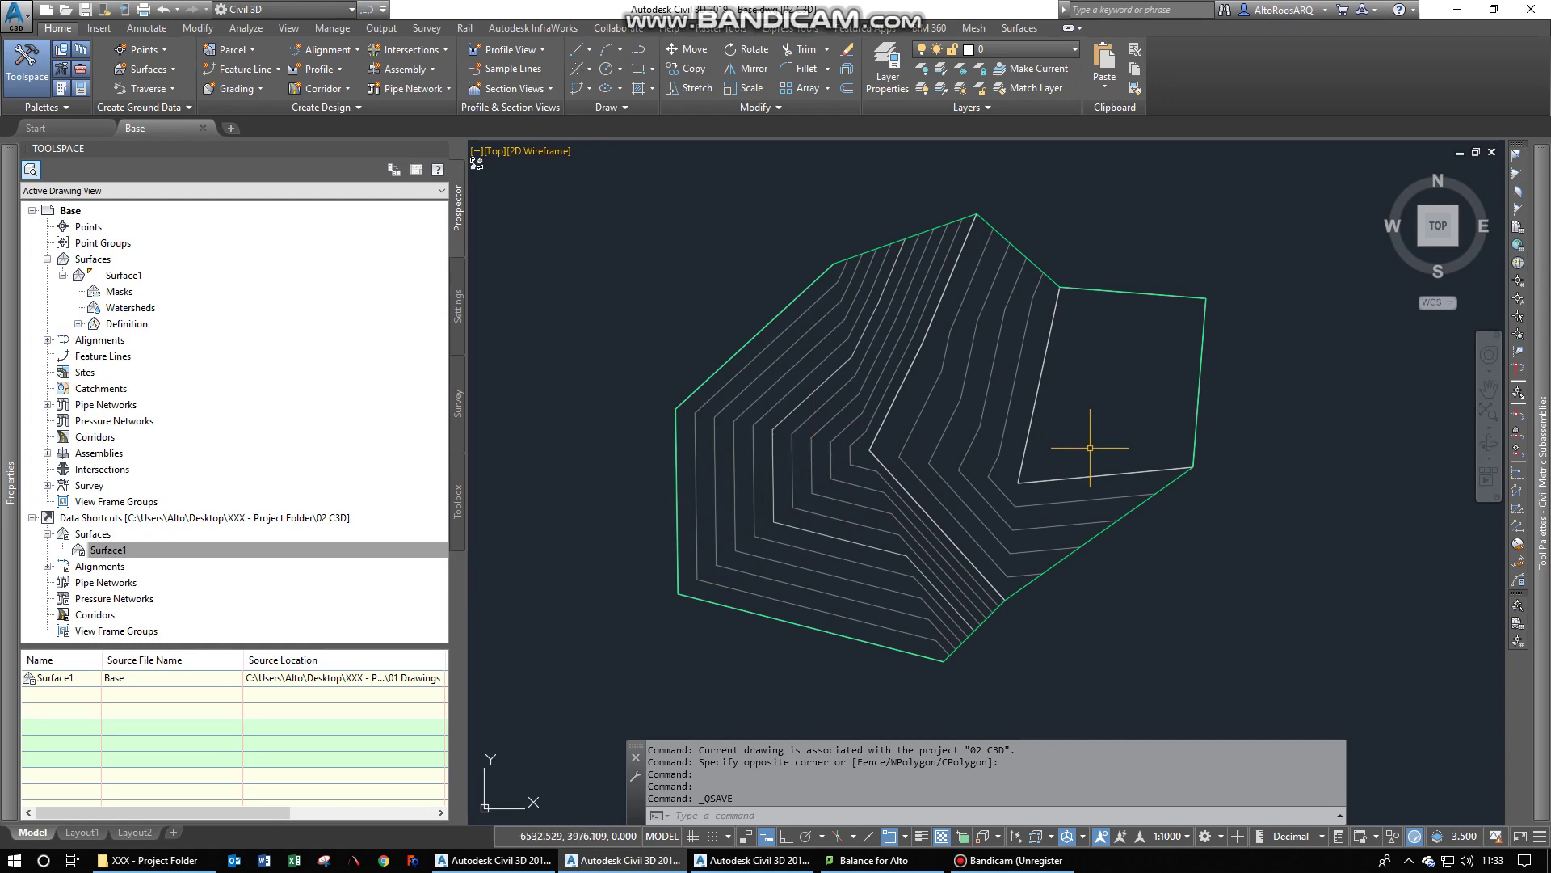
- Select Surface1's square boundary and grip-stretch its lower-left corner to a new position
{"action": "left_click", "coordinate": [1042, 426]}
{"action": "left_click", "coordinate": [1017, 460]}
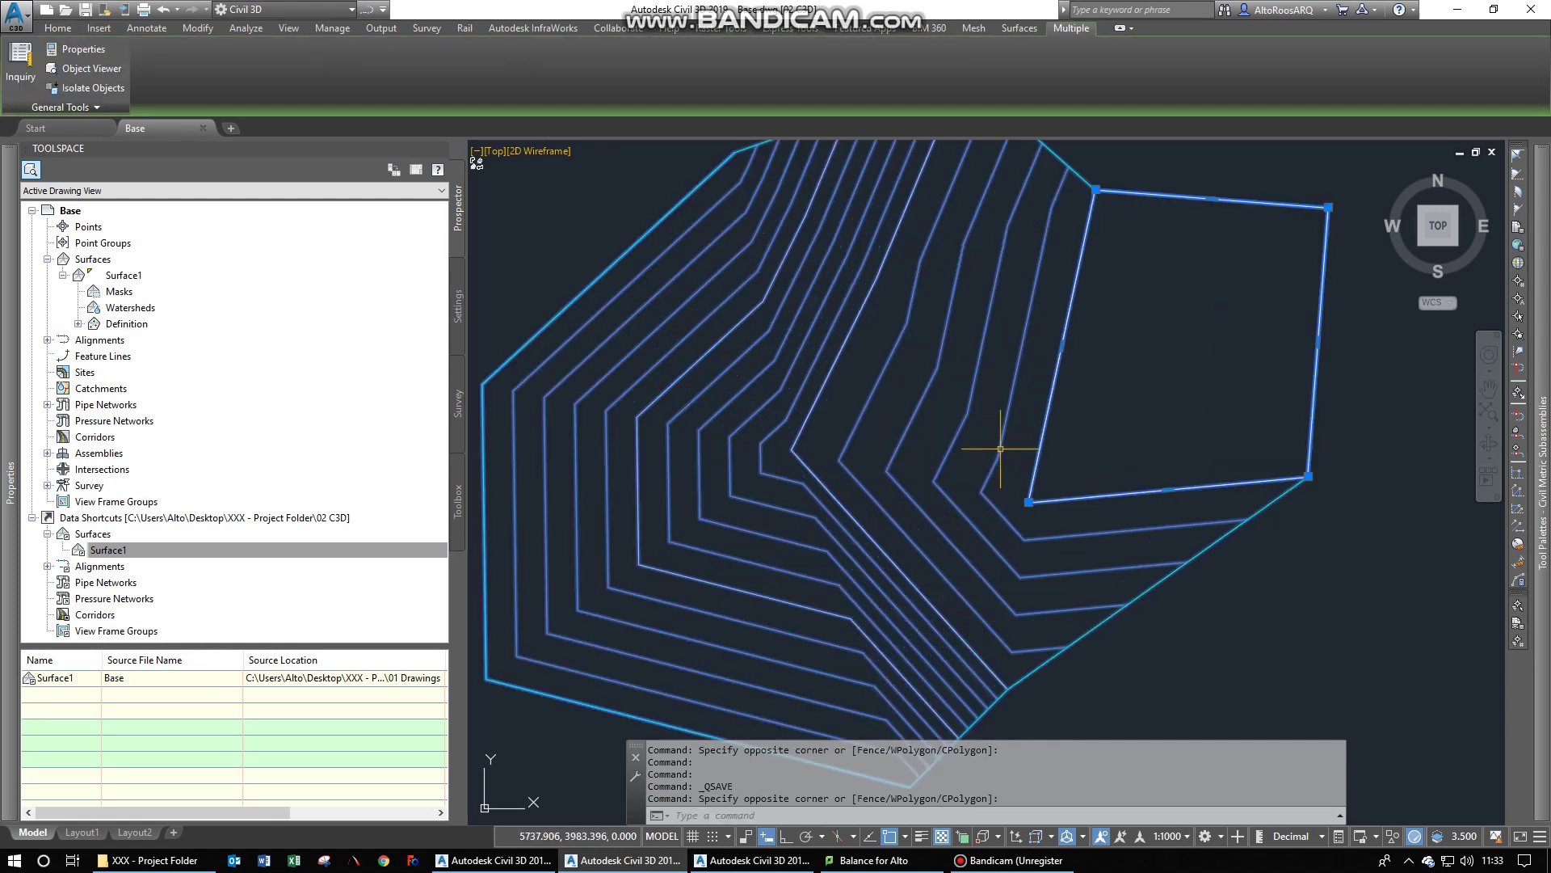
{"action": "scroll", "coordinate": [1019, 473], "scroll_direction": "up", "scroll_amount": 5}
{"action": "left_click", "coordinate": [1043, 535]}
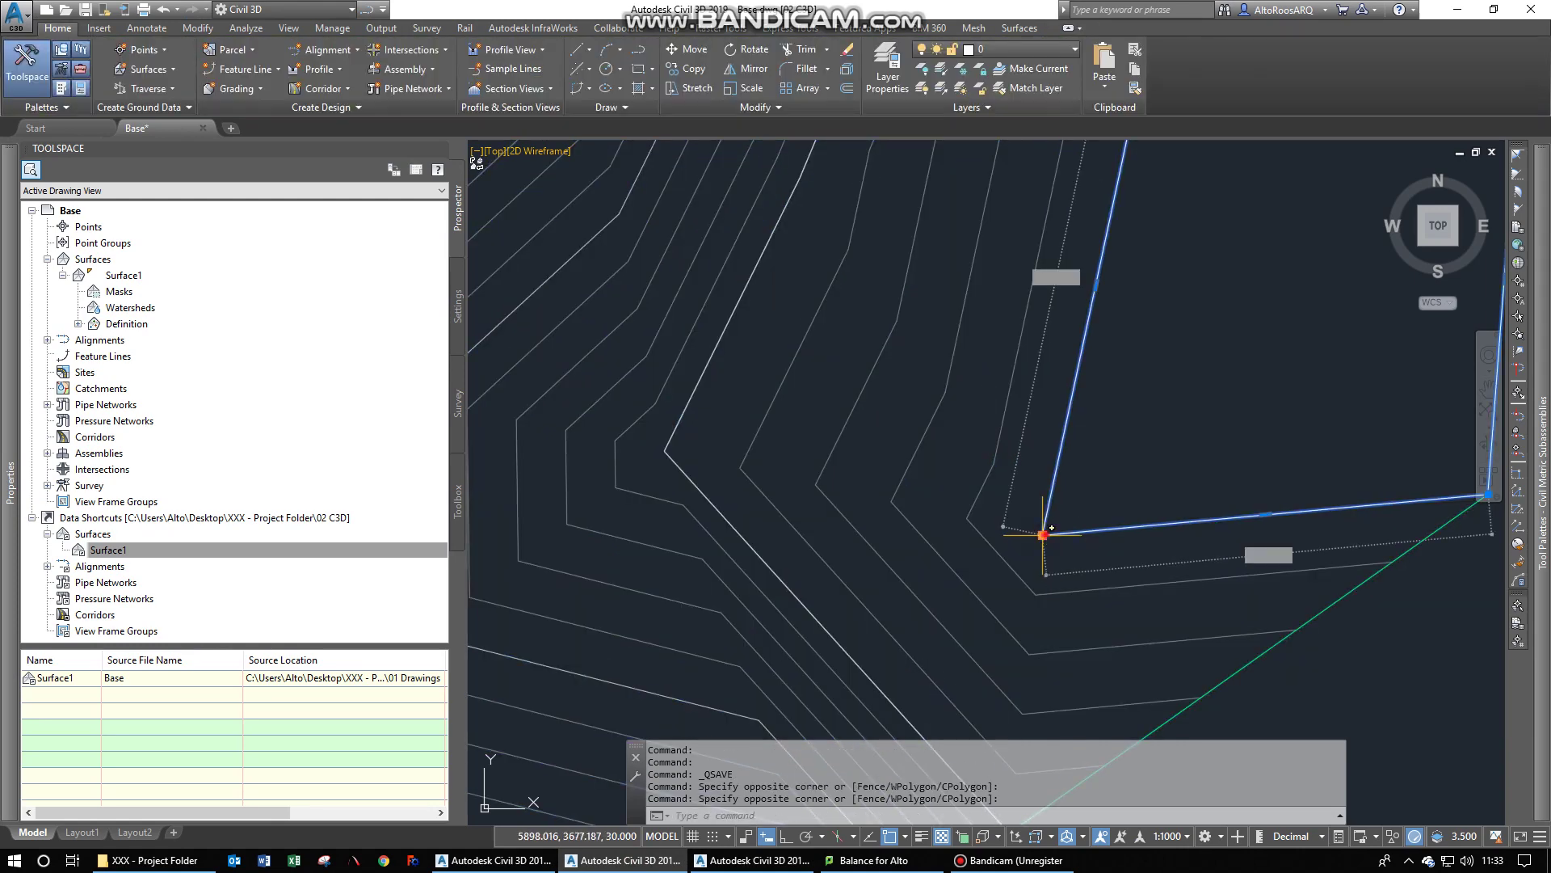
{"action": "scroll", "coordinate": [1106, 494], "scroll_direction": "down", "scroll_amount": 5}
{"action": "left_click", "coordinate": [1201, 371]}
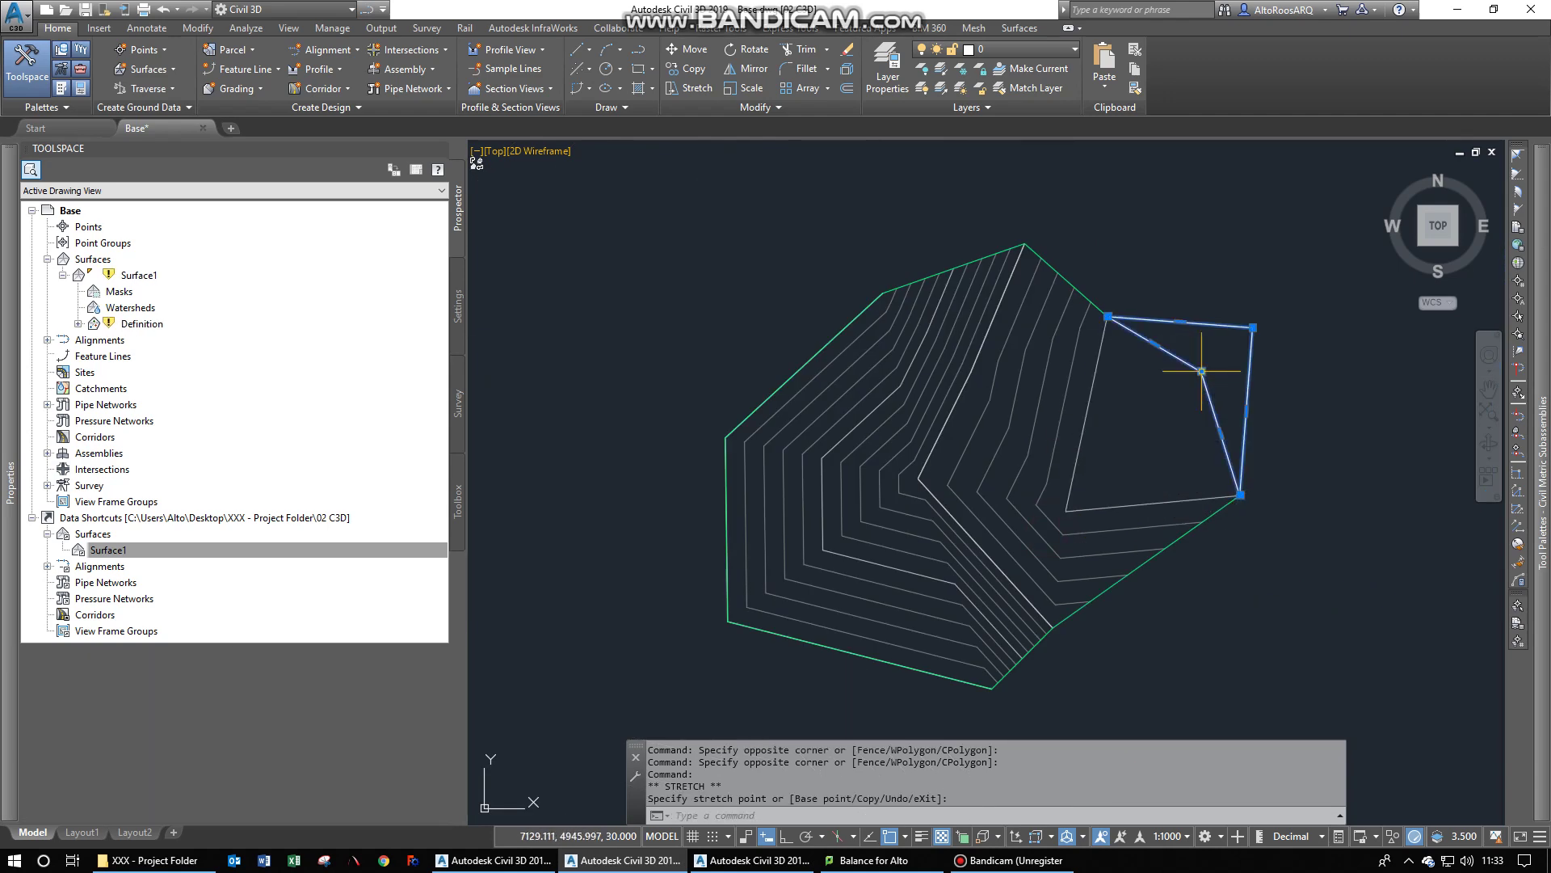
- Rebuild Surface1 from the edited boundary and save the Base drawing
{"action": "right_click", "coordinate": [136, 277]}
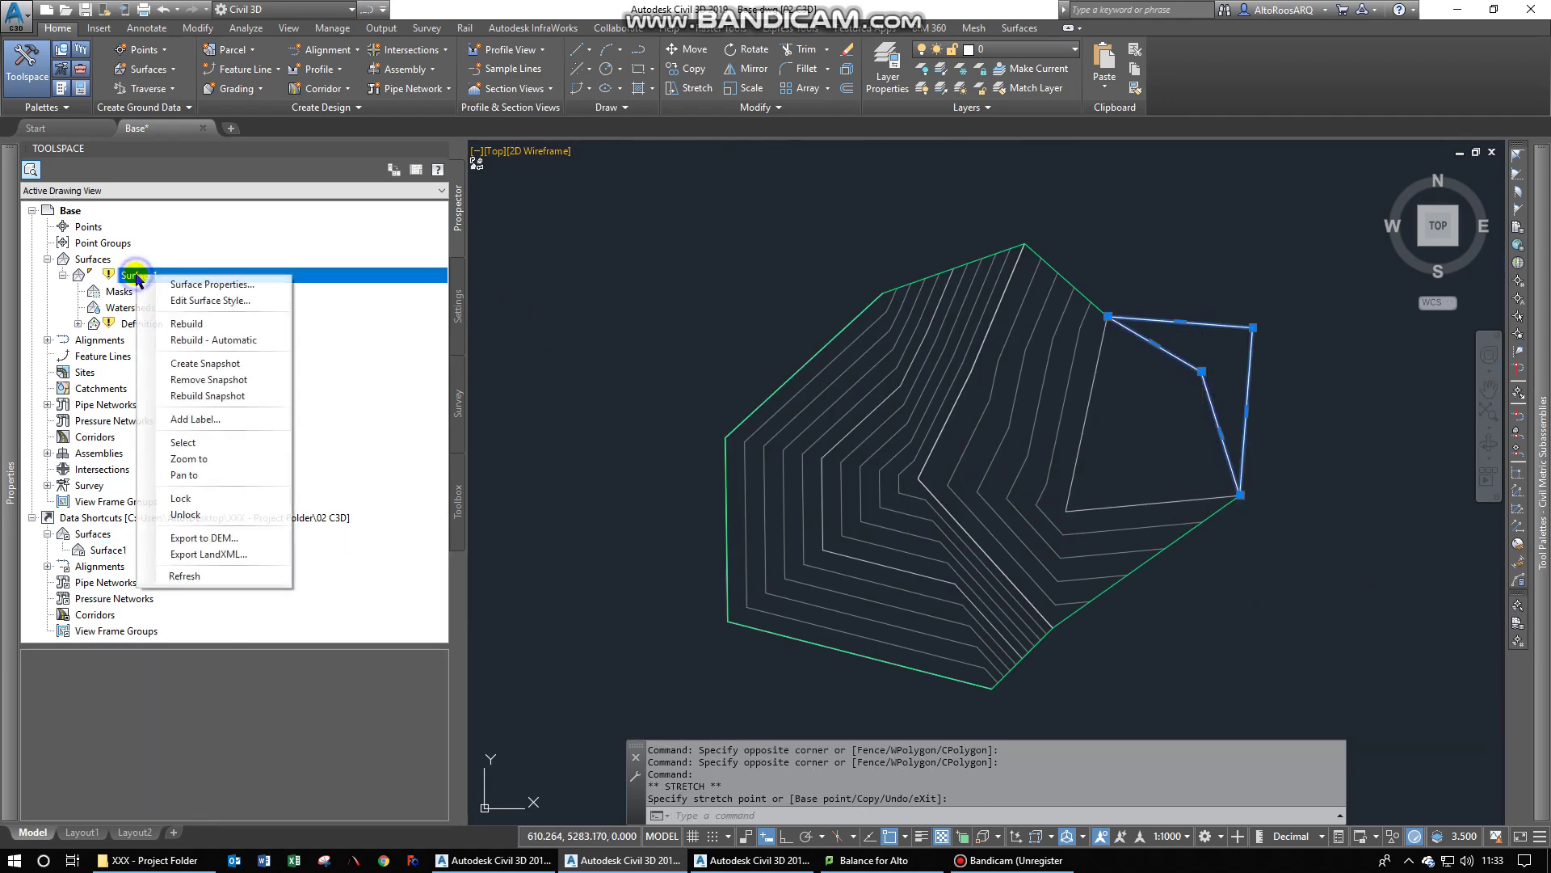
{"action": "left_click", "coordinate": [197, 322]}
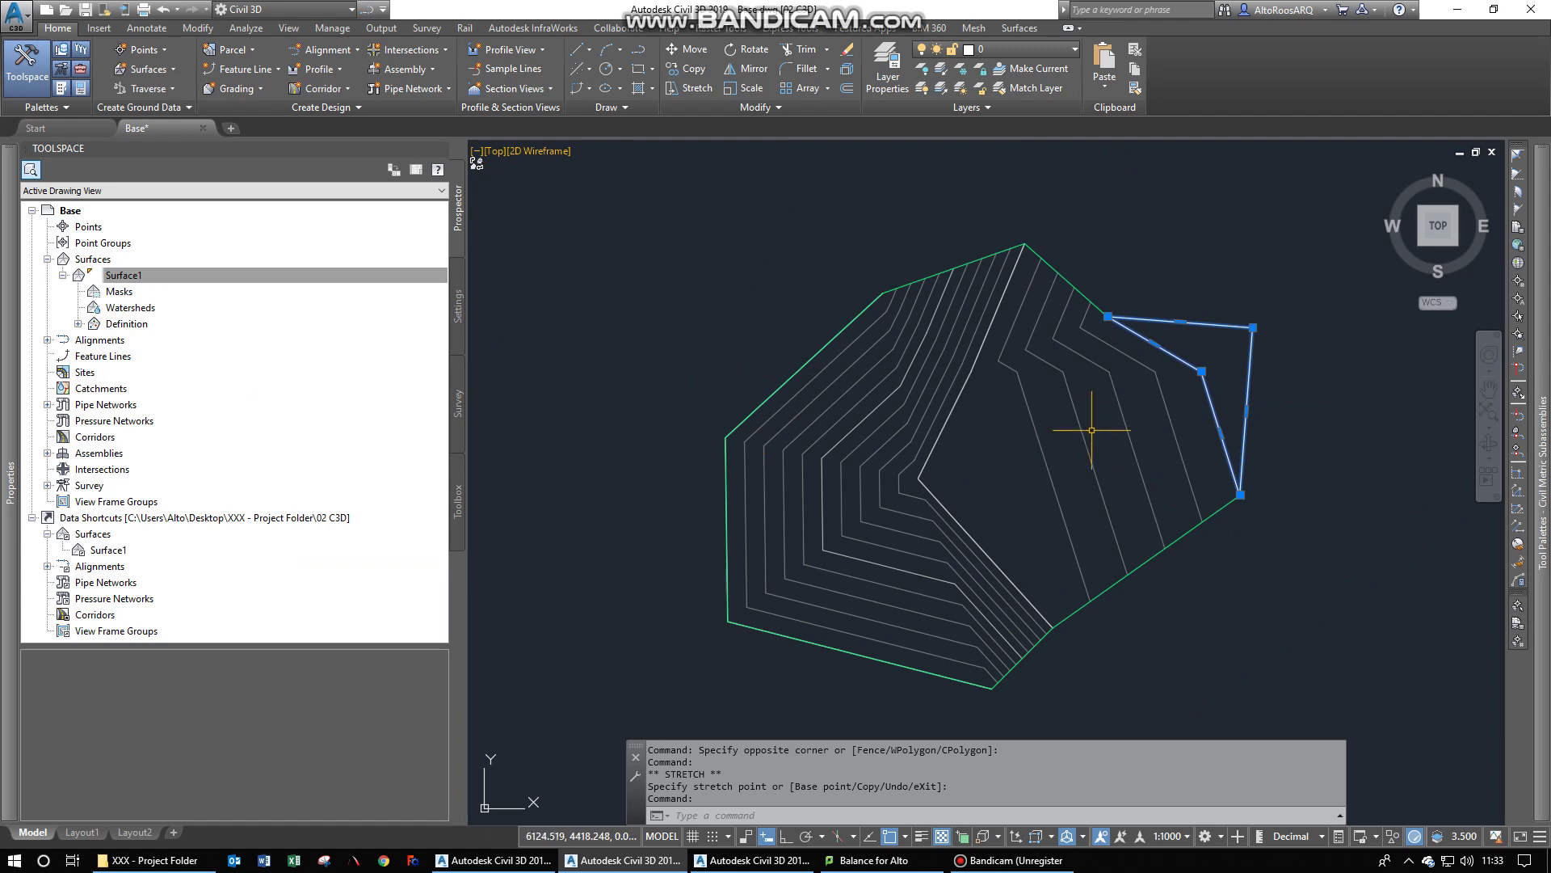
{"action": "left_click", "coordinate": [85, 13]}
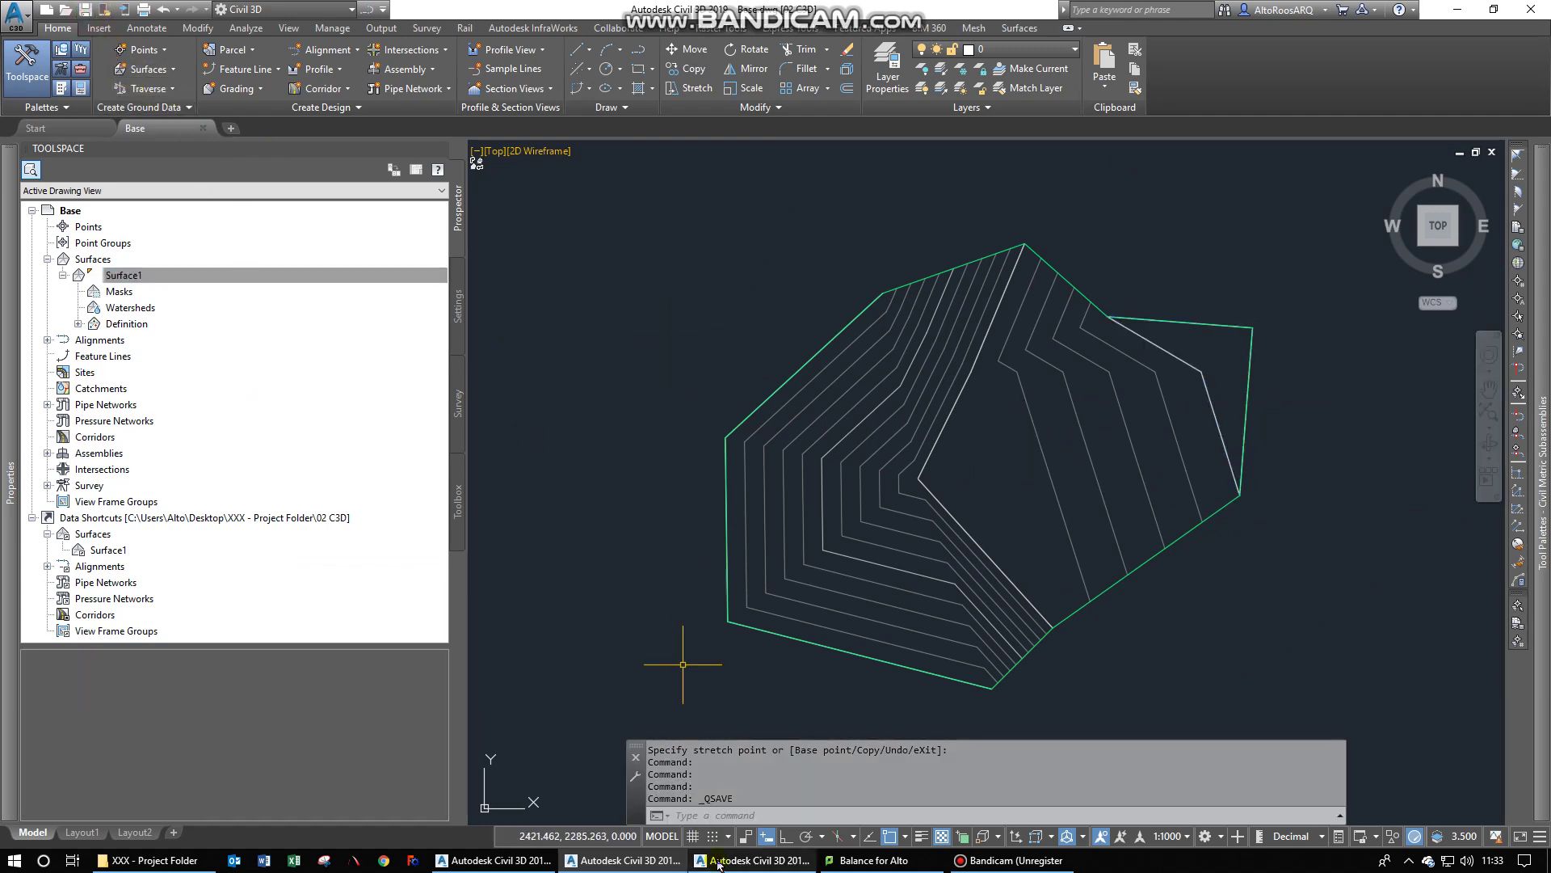
- Back in Drawing8, refresh the Data Shortcuts list holding the shared Surface1
{"action": "key", "text": "alt+Tab"}
{"action": "left_click", "coordinate": [121, 533]}
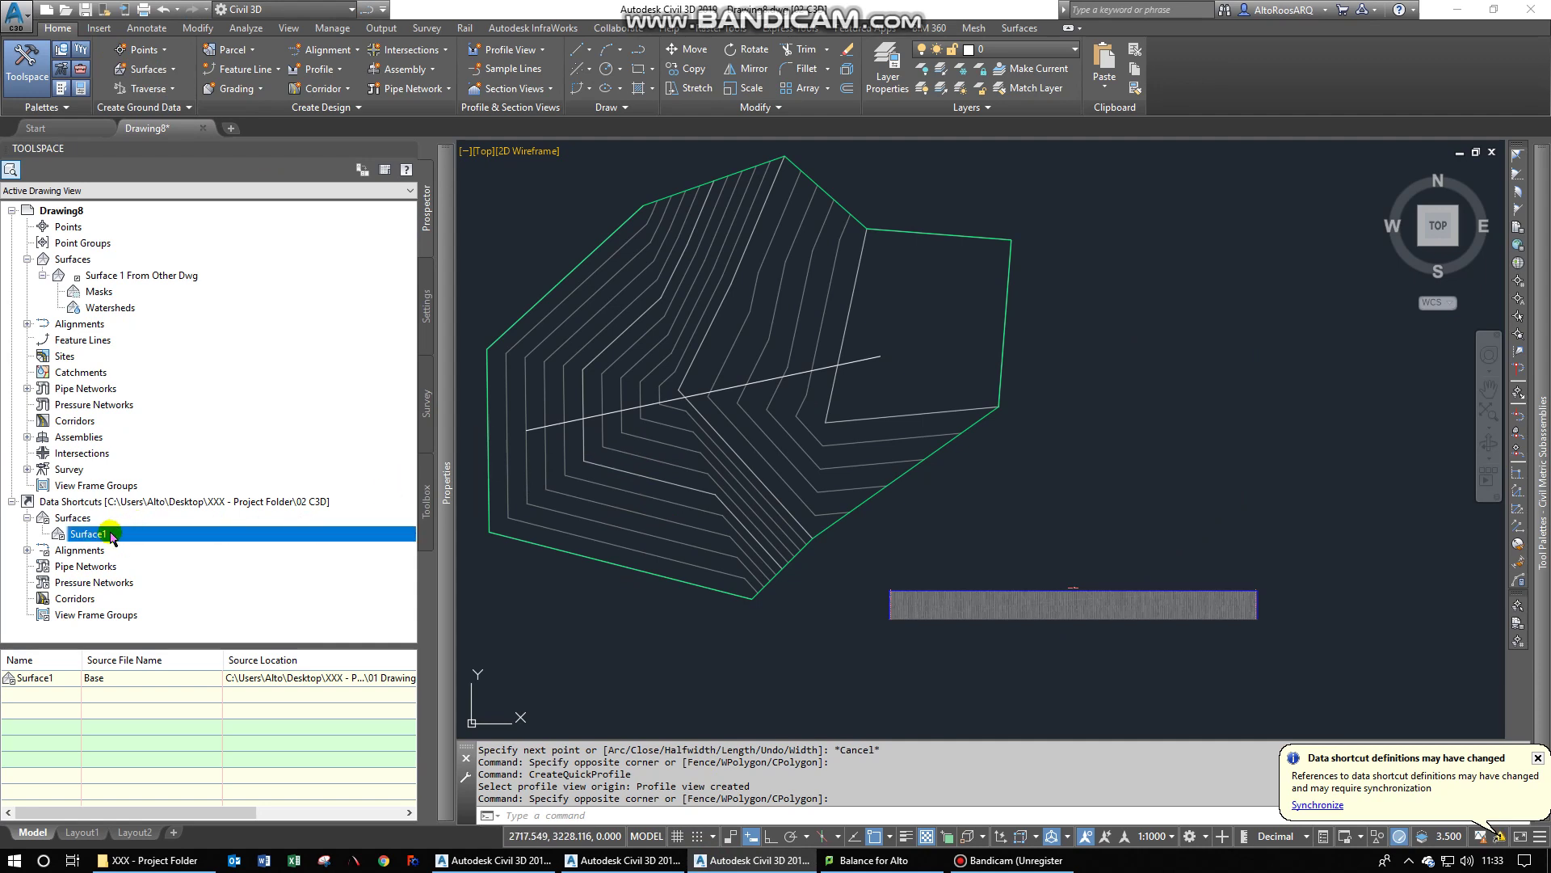
{"action": "left_click_drag", "start_coordinate": [112, 536], "coordinate": [81, 524]}
{"action": "right_click", "coordinate": [74, 502]}
{"action": "left_click", "coordinate": [165, 659]}
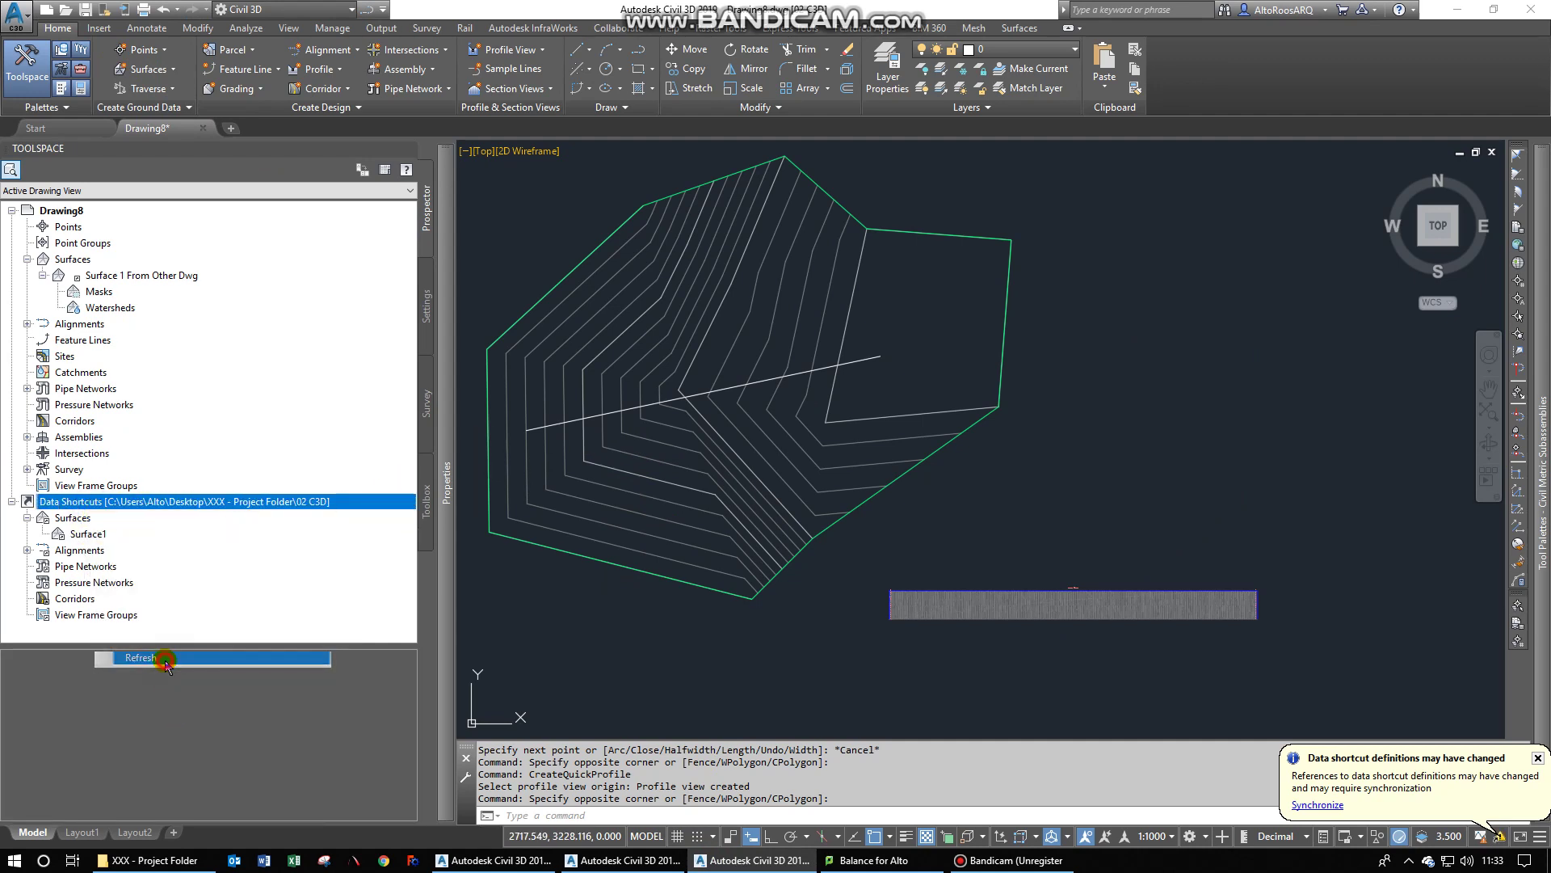
- Synchronize the out-of-date surface reference, accepting the new name Surface1, and close Panorama
{"action": "right_click", "coordinate": [153, 276]}
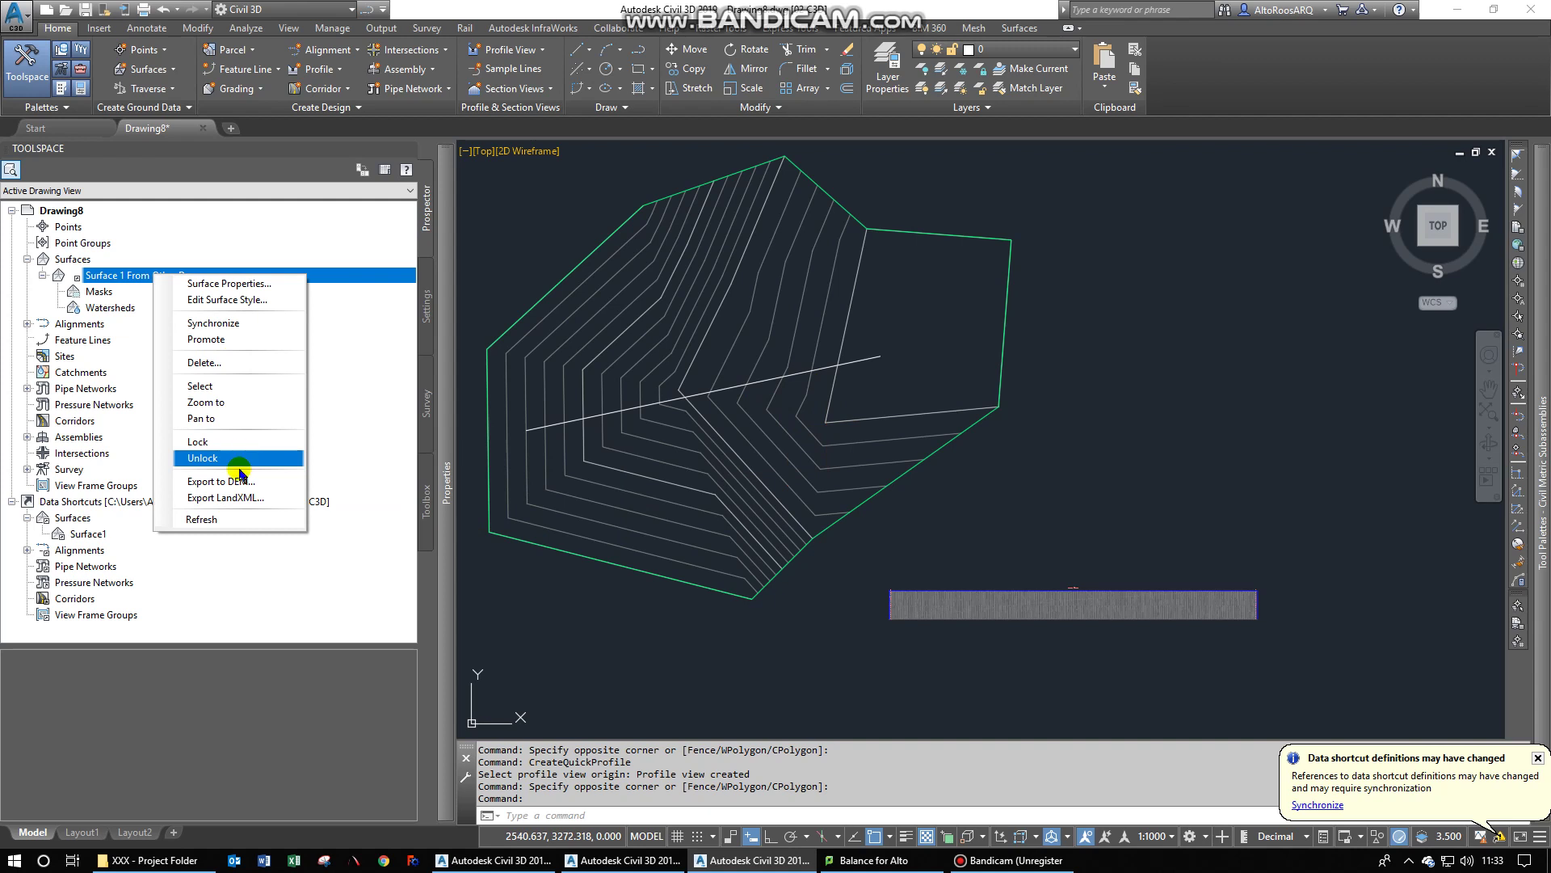
{"action": "left_click", "coordinate": [220, 520]}
{"action": "right_click", "coordinate": [146, 276]}
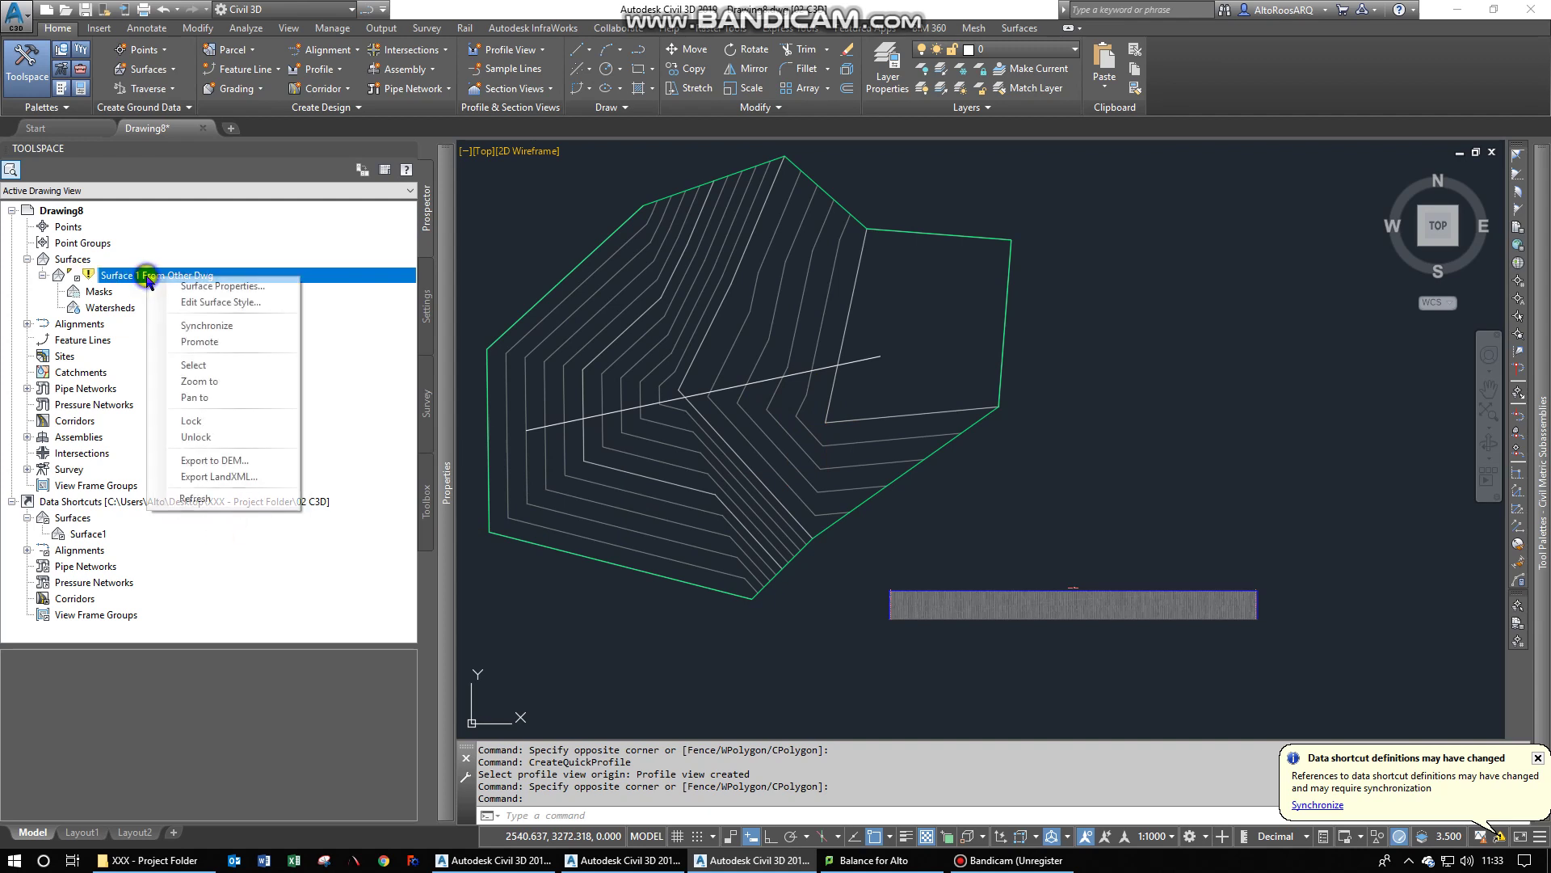
{"action": "left_click", "coordinate": [198, 327]}
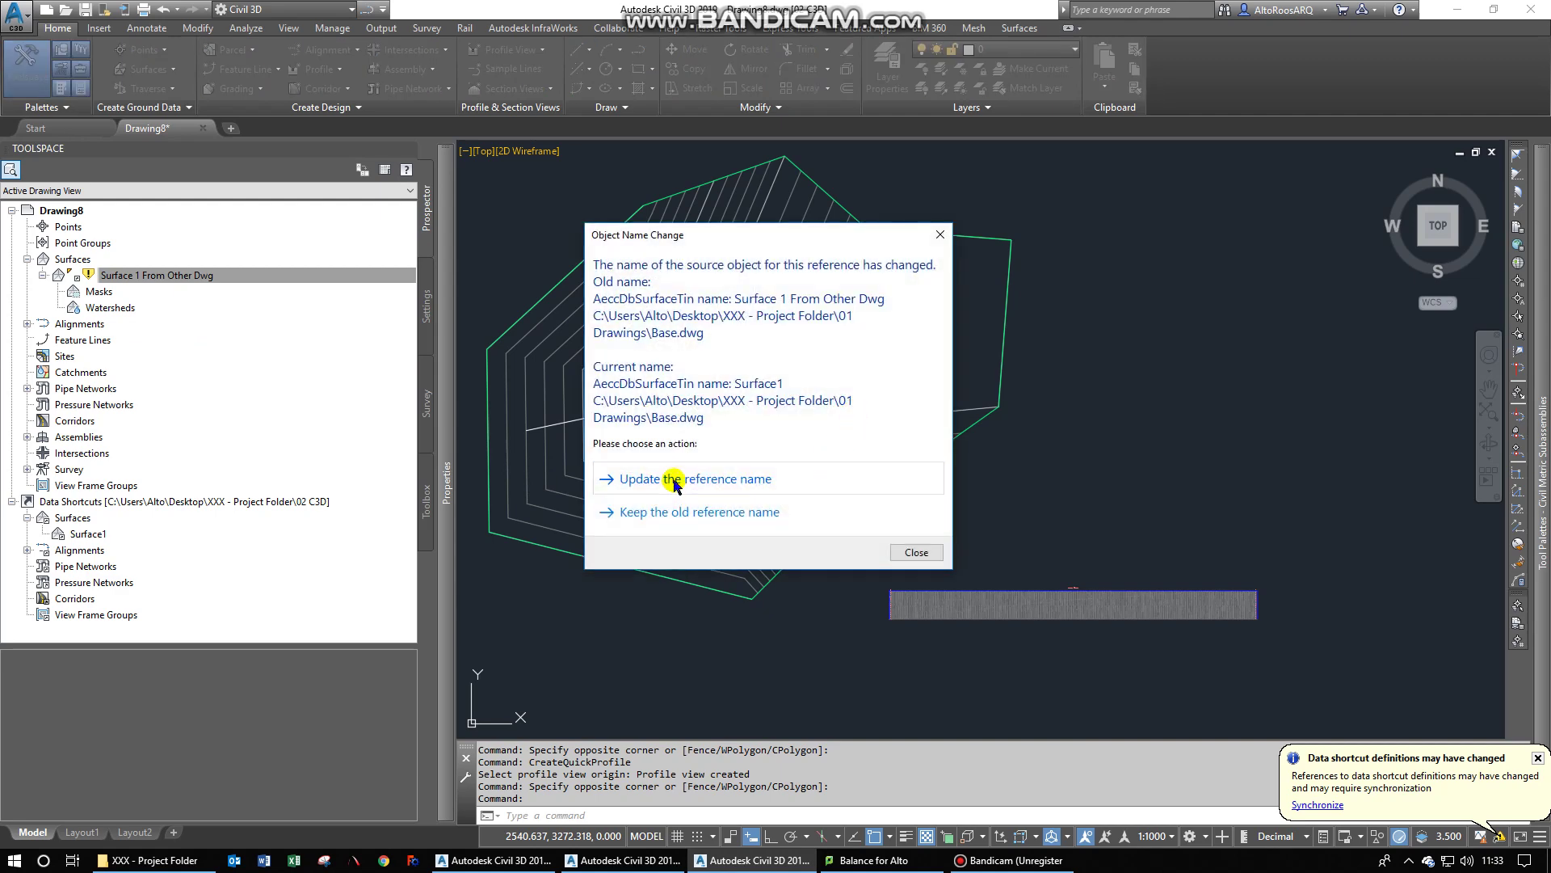
{"action": "left_click", "coordinate": [674, 480]}
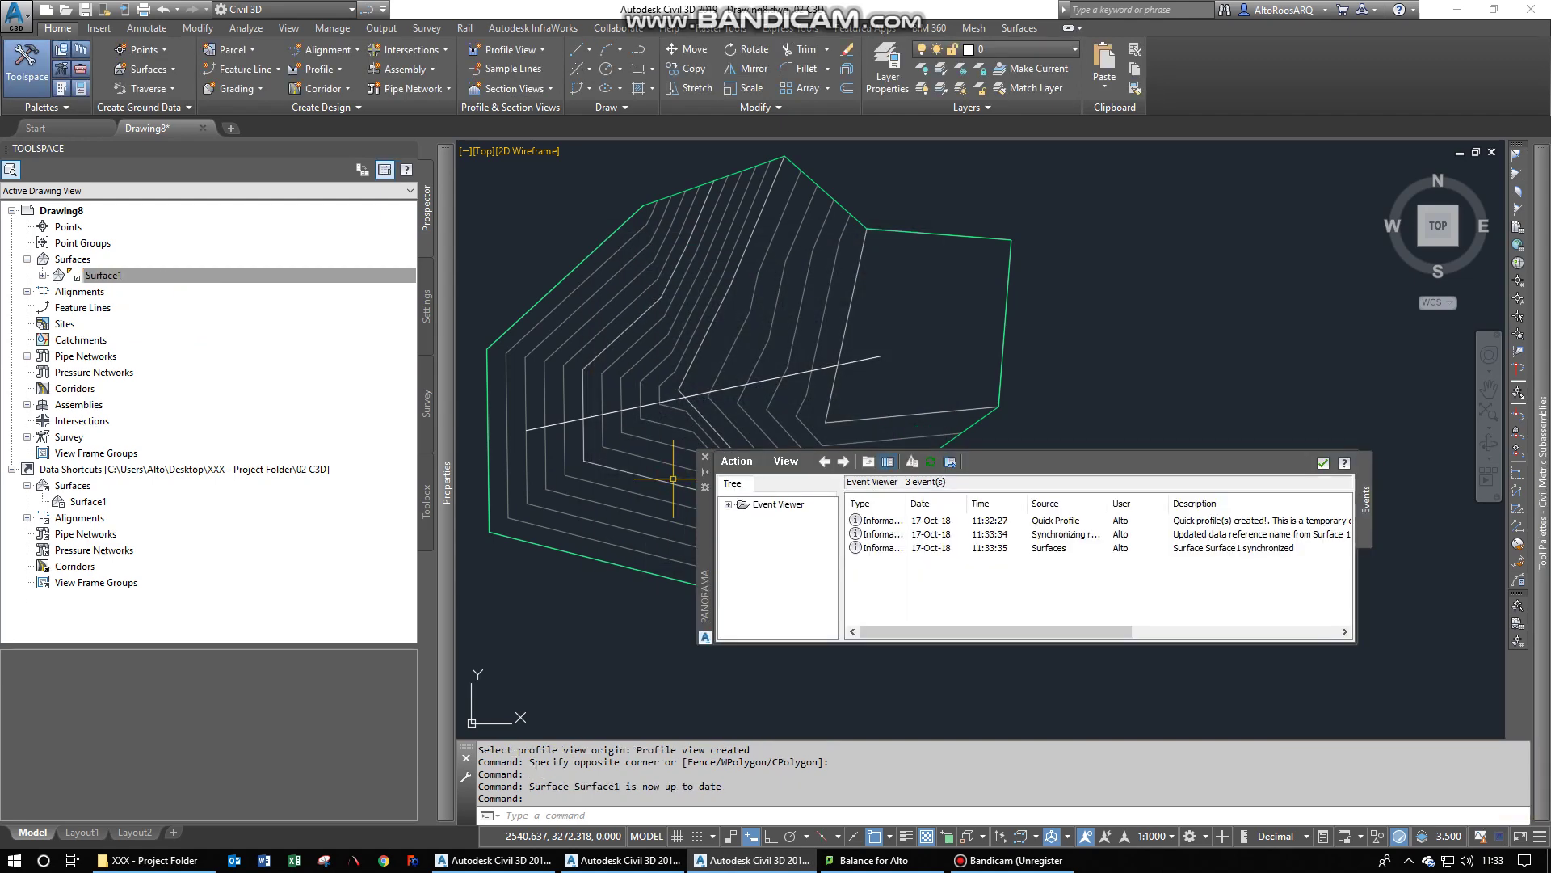
{"action": "left_click", "coordinate": [705, 457]}
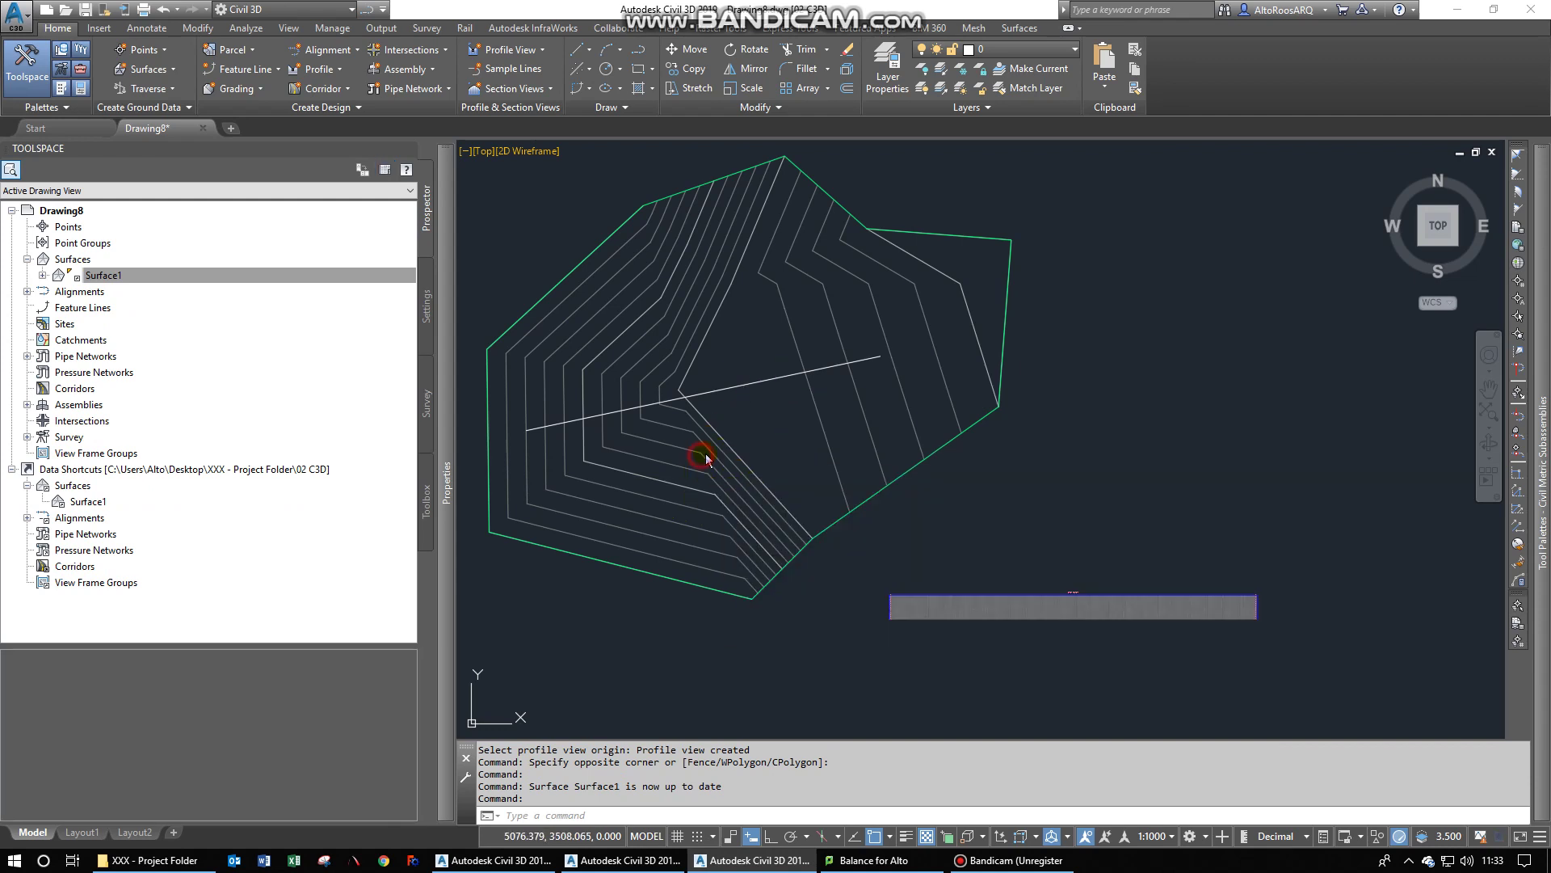
{"action": "left_click", "coordinate": [67, 276]}
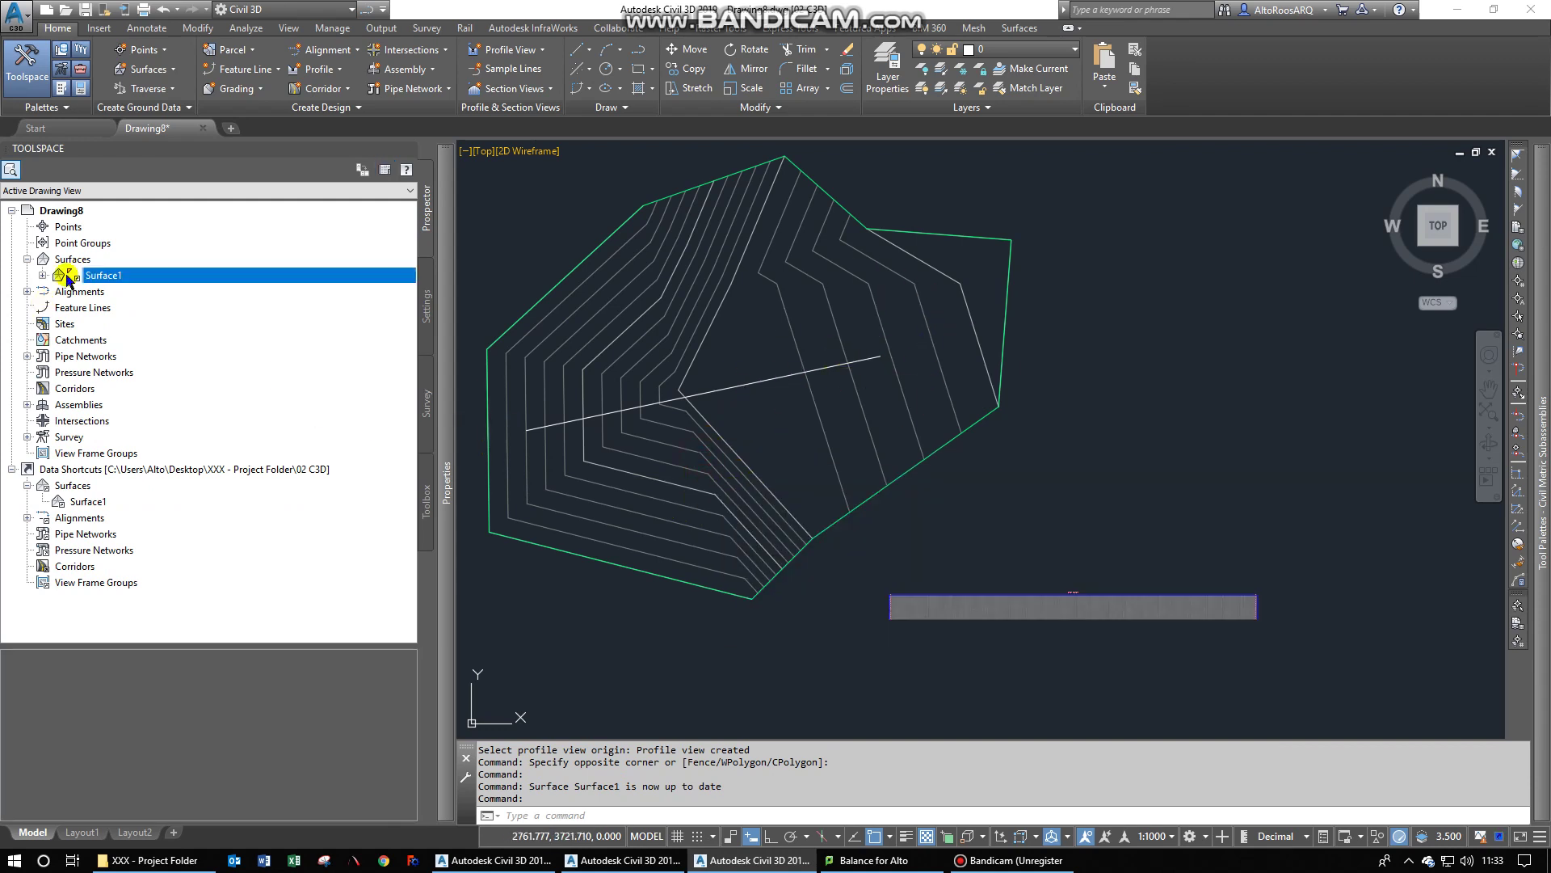
{"action": "left_click", "coordinate": [97, 278]}
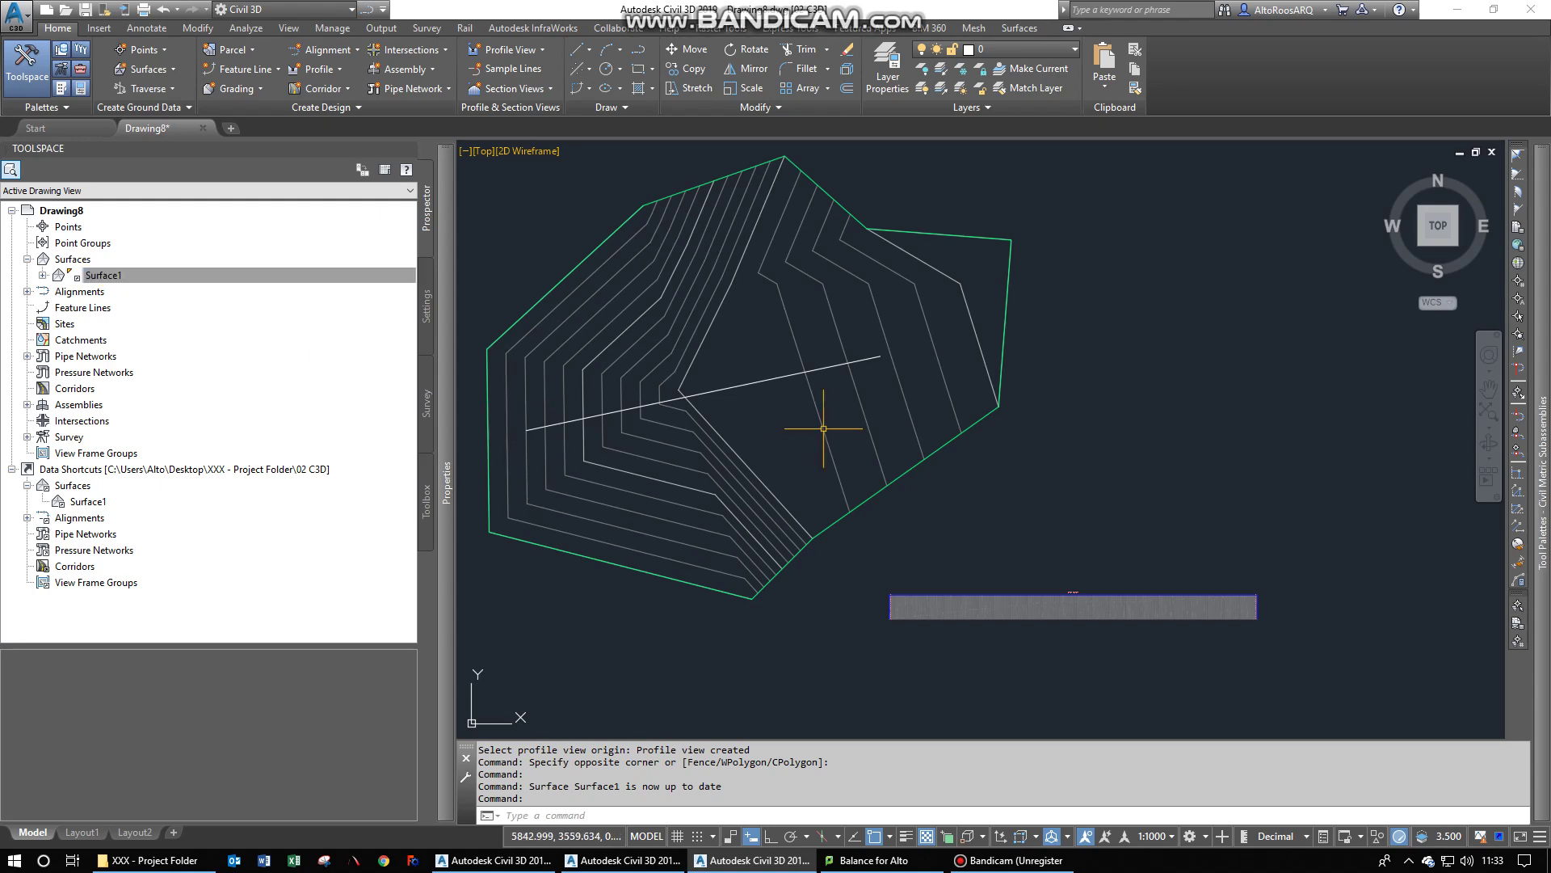
- Start a new blank drawing, Drawing4, with Ctrl+N
{"action": "middle_click_drag", "start_coordinate": [830, 485], "coordinate": [966, 536]}
{"action": "scroll", "coordinate": [1163, 630], "scroll_direction": "up", "scroll_amount": 5}
{"action": "scroll", "coordinate": [1106, 577], "scroll_direction": "down", "scroll_amount": 5}
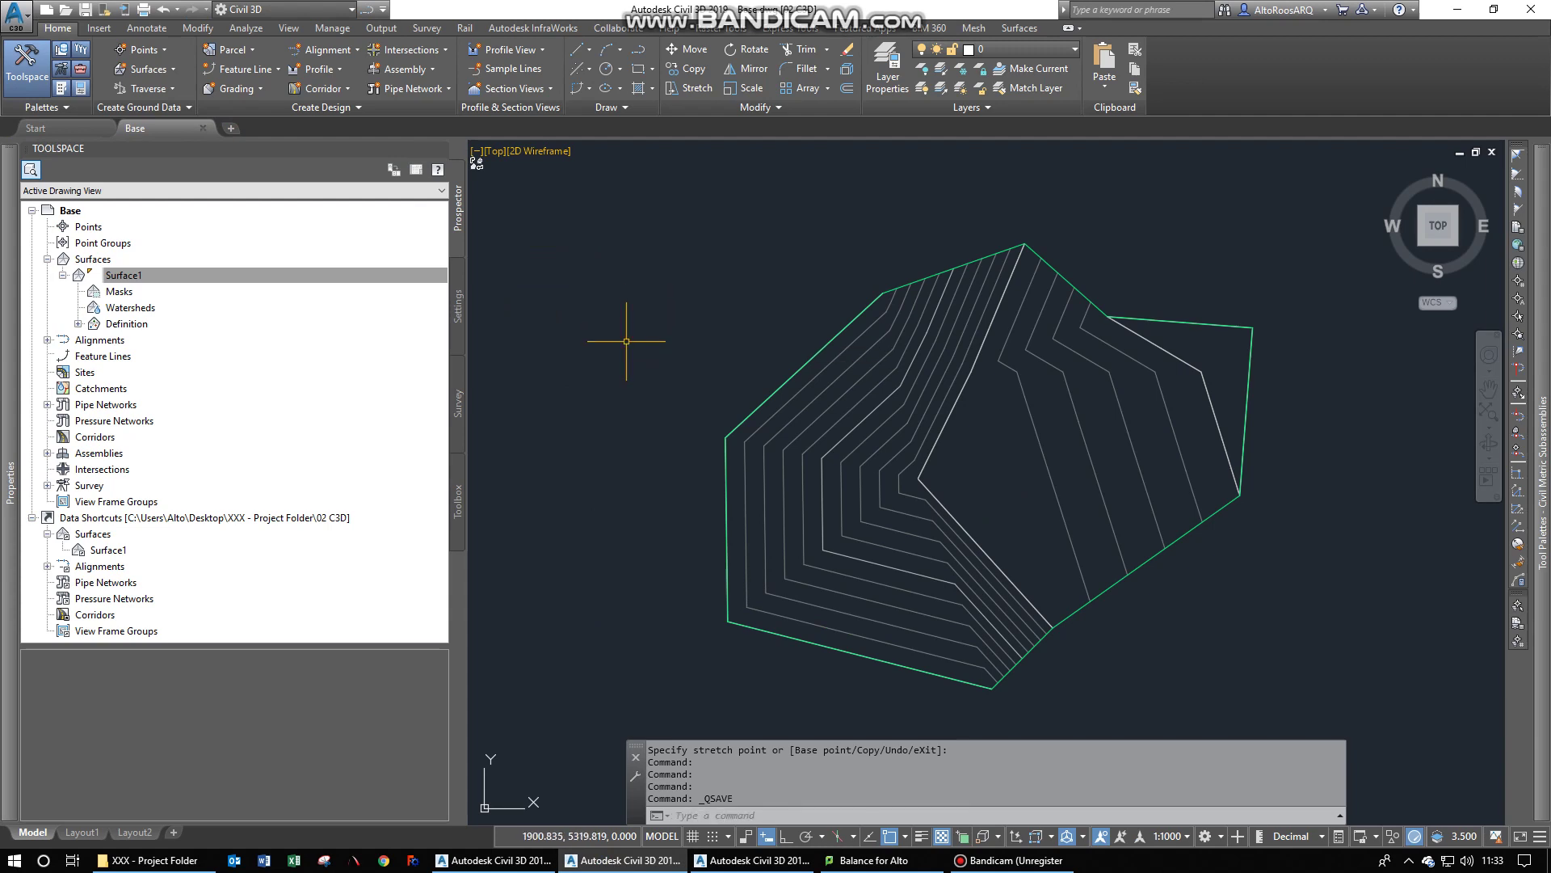
{"action": "left_click", "coordinate": [626, 341]}
{"action": "key", "text": "Escape"}
{"action": "key", "text": "ctrl+n"}
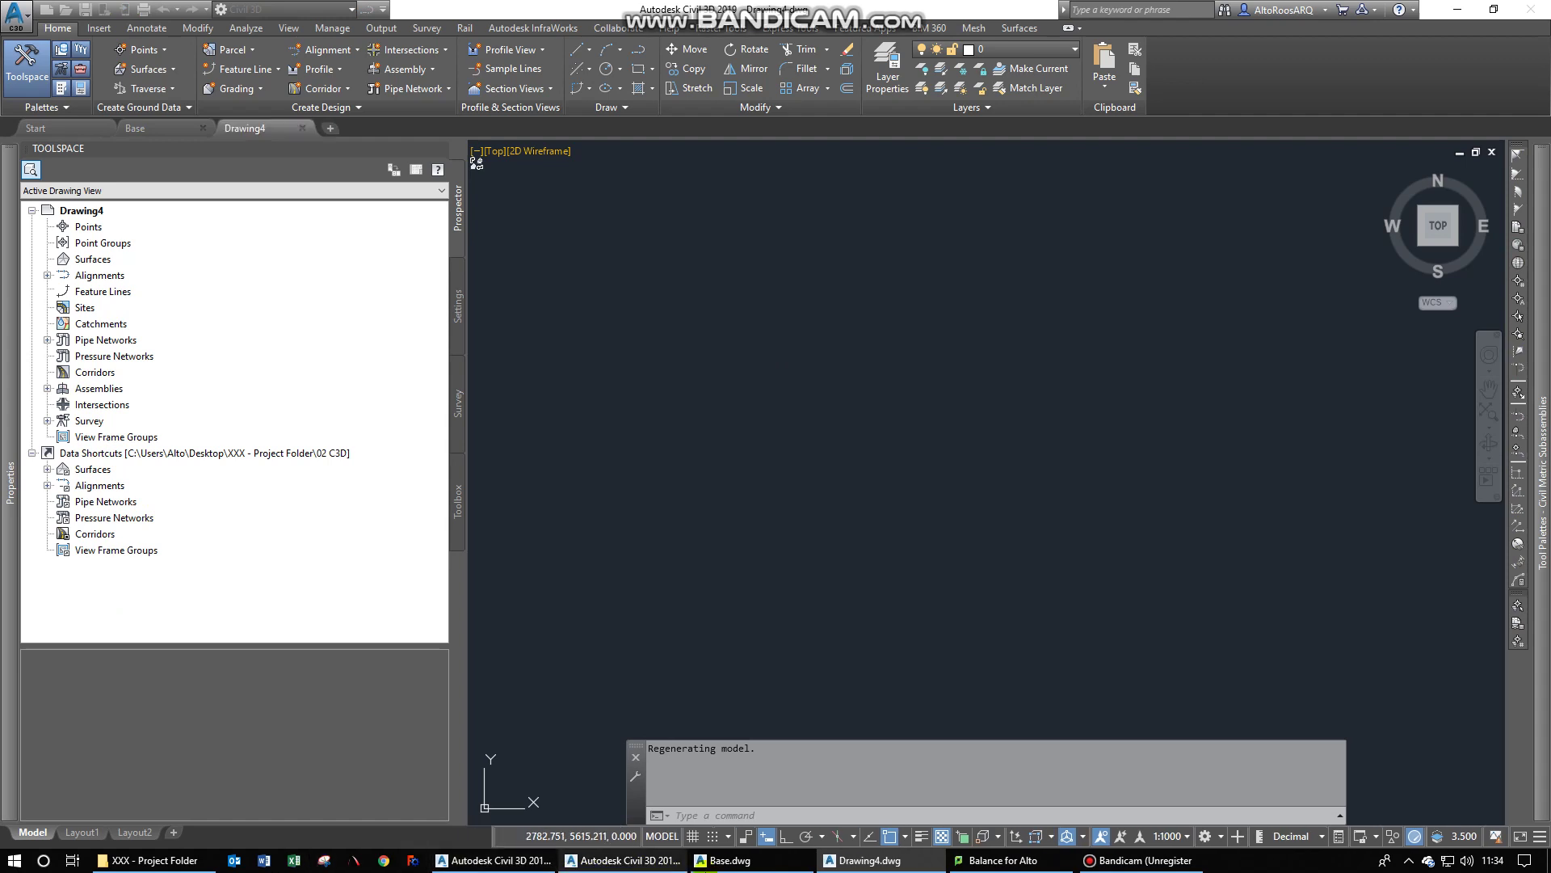
- Expand Drawing4's Data Shortcuts > Surfaces to show the shared Surface1
{"action": "left_click", "coordinate": [107, 455]}
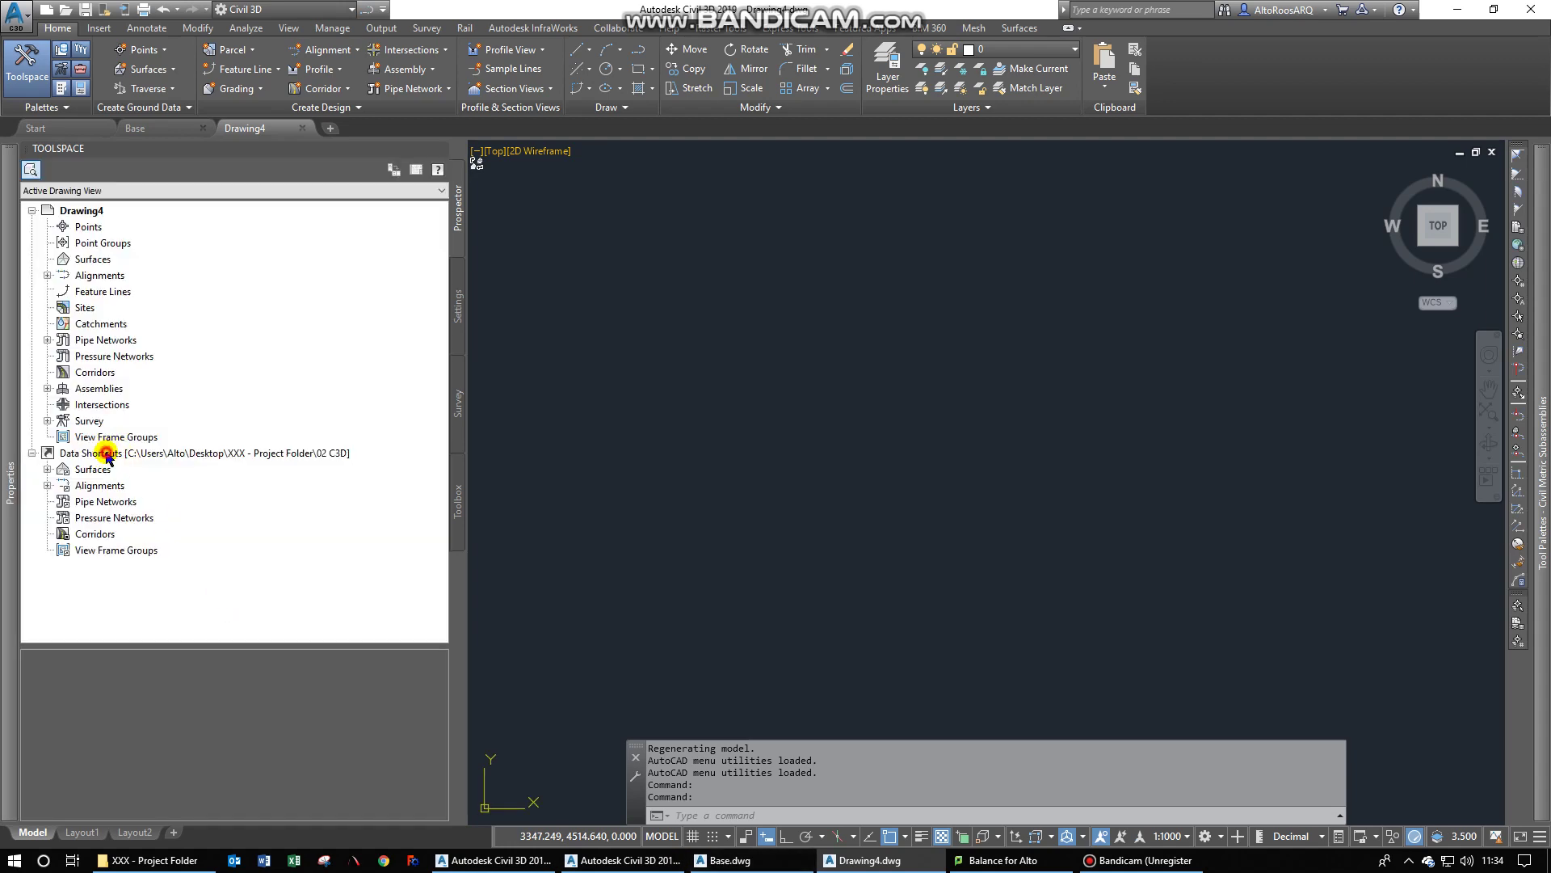
{"action": "left_click", "coordinate": [47, 470]}
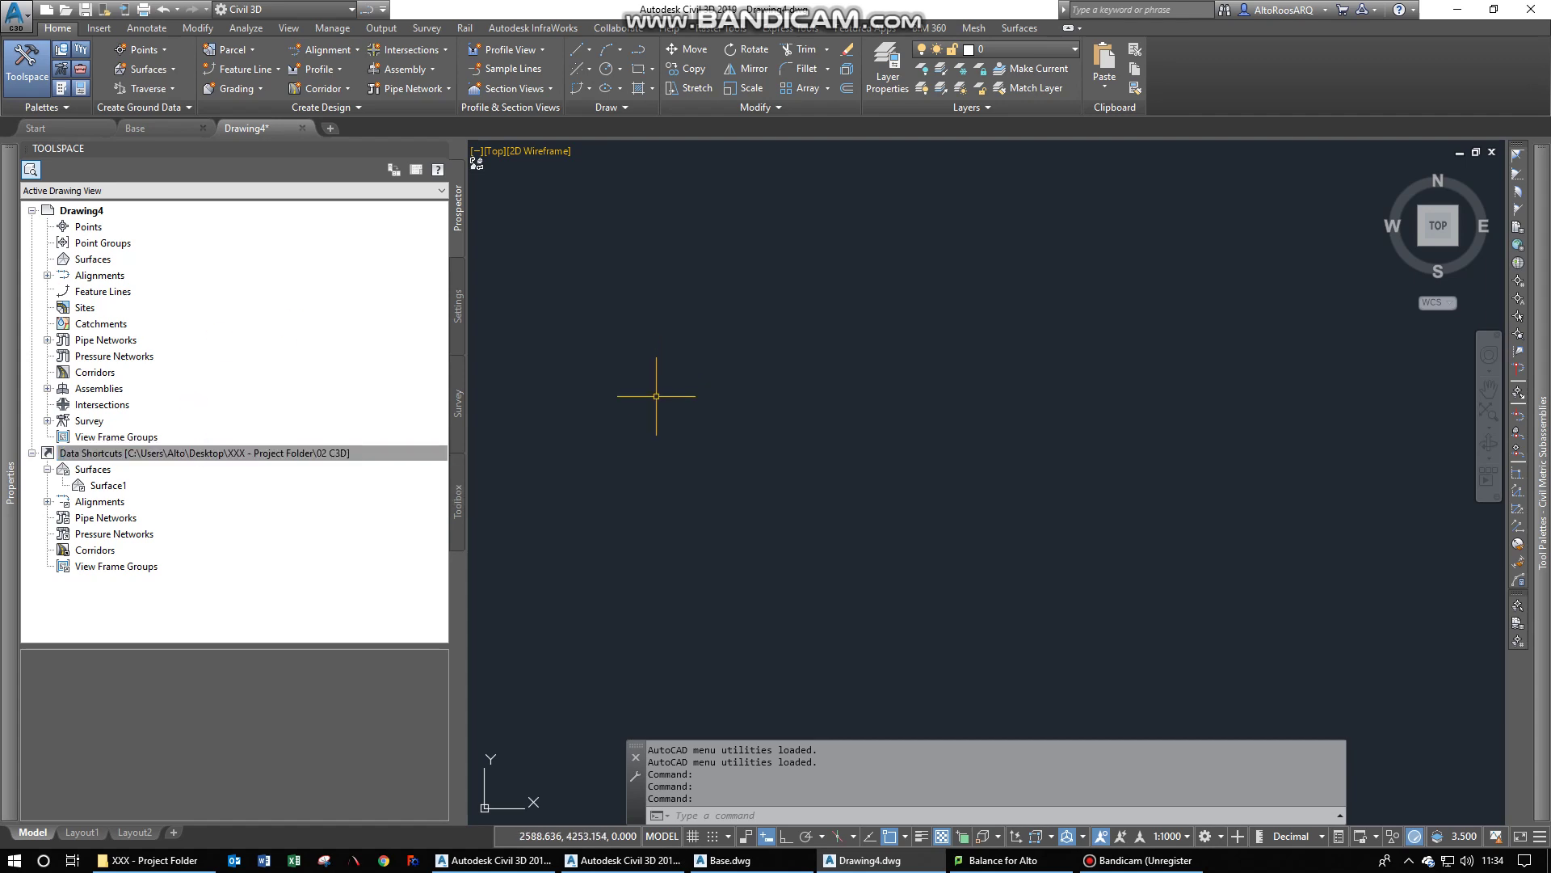
{"action": "left_click", "coordinate": [612, 351]}
{"action": "left_click", "coordinate": [700, 454]}
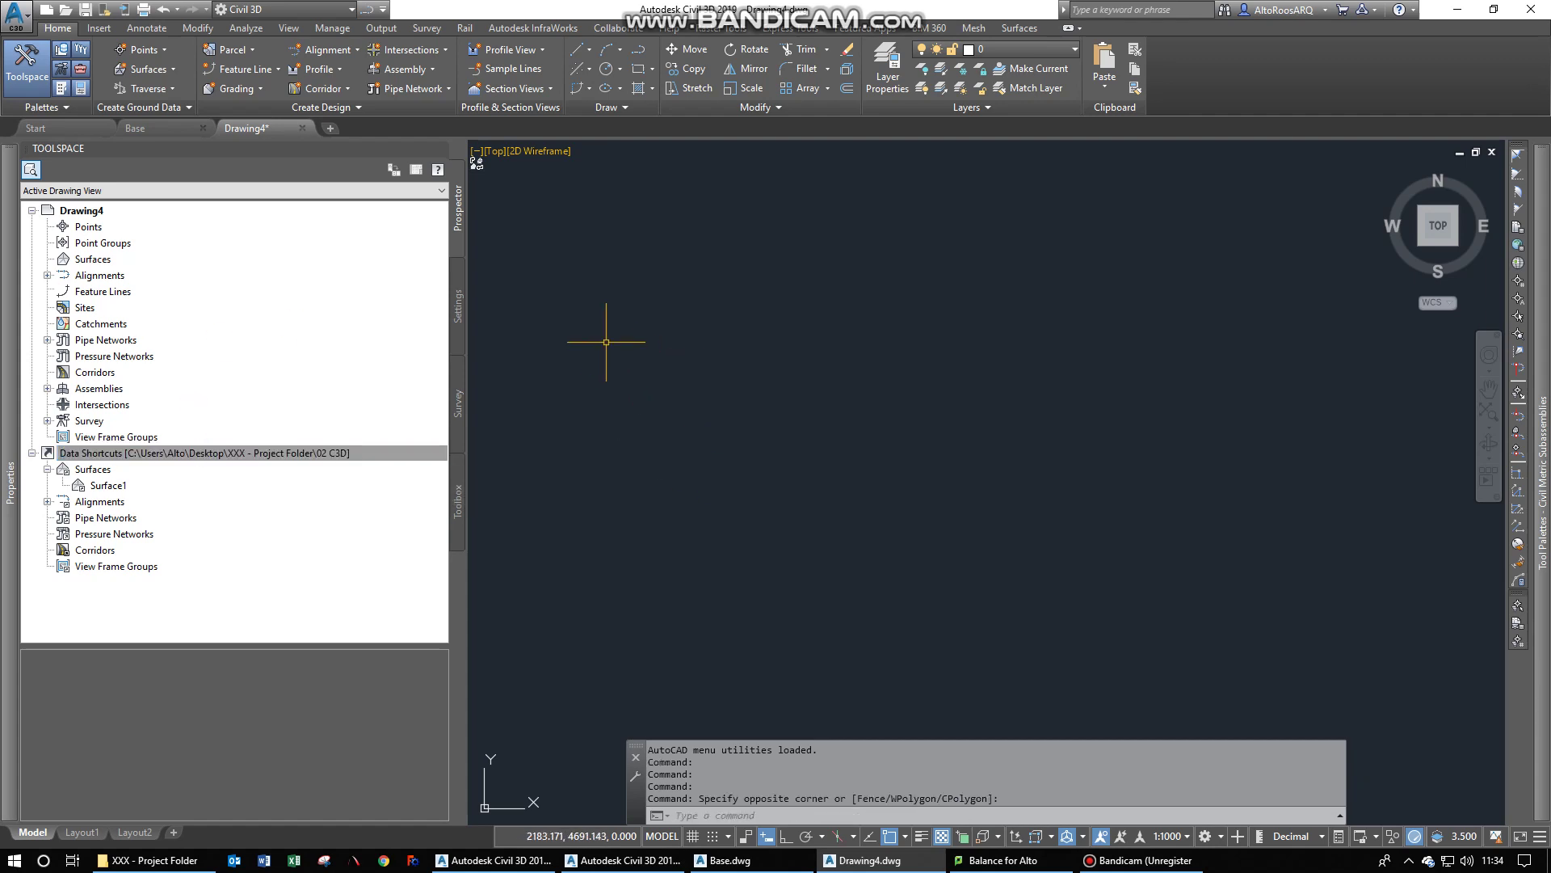
- Open the options for the 02 C3D data shortcuts project entry, then dismiss them
{"action": "left_click", "coordinate": [400, 453]}
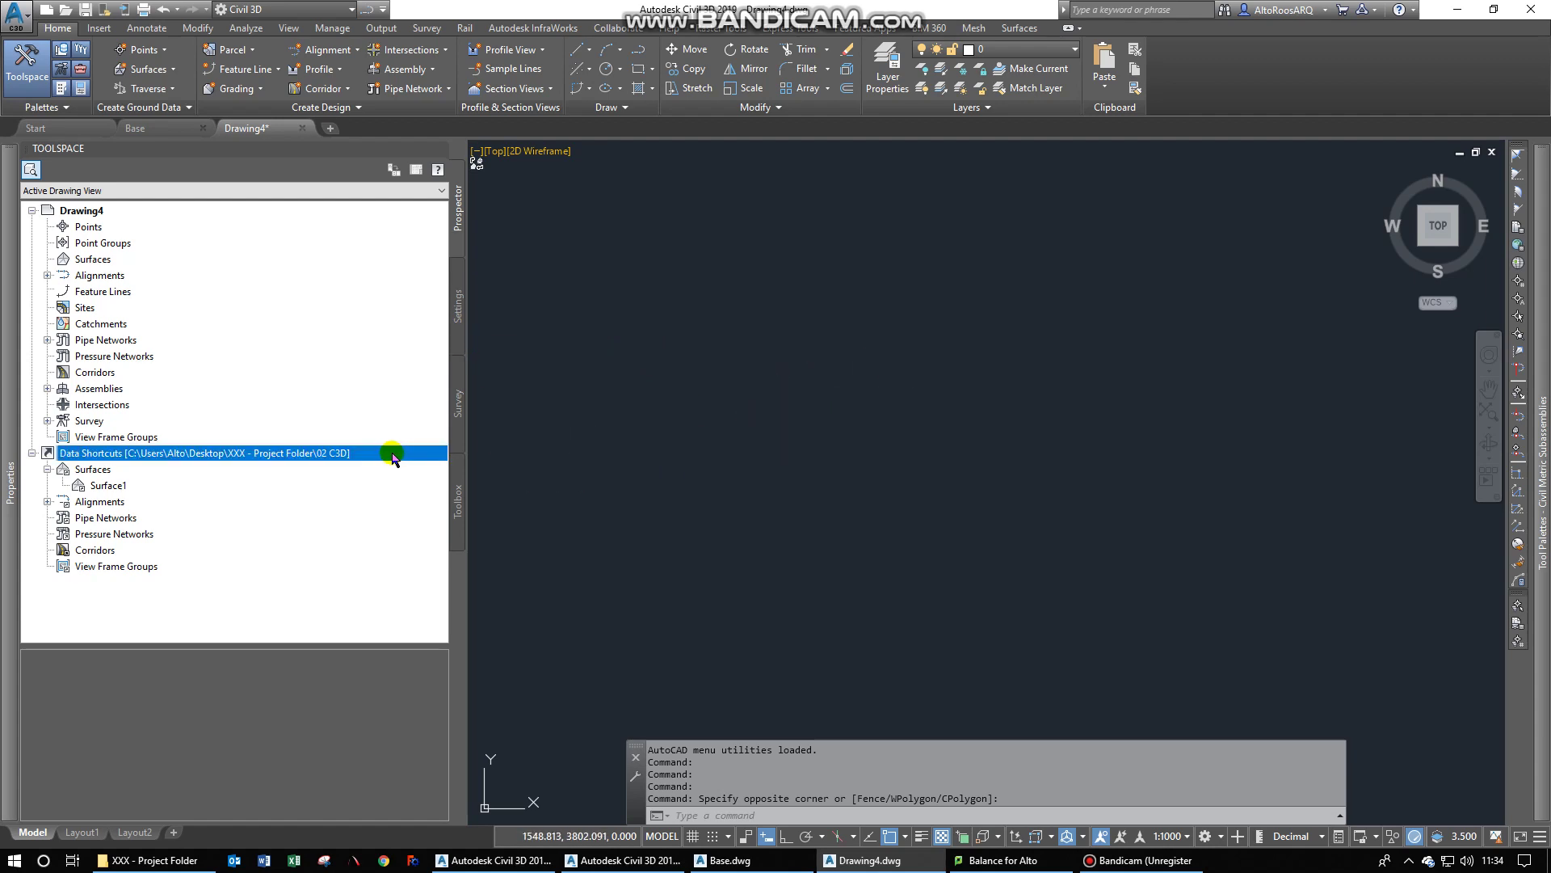
{"action": "right_click", "coordinate": [356, 454]}
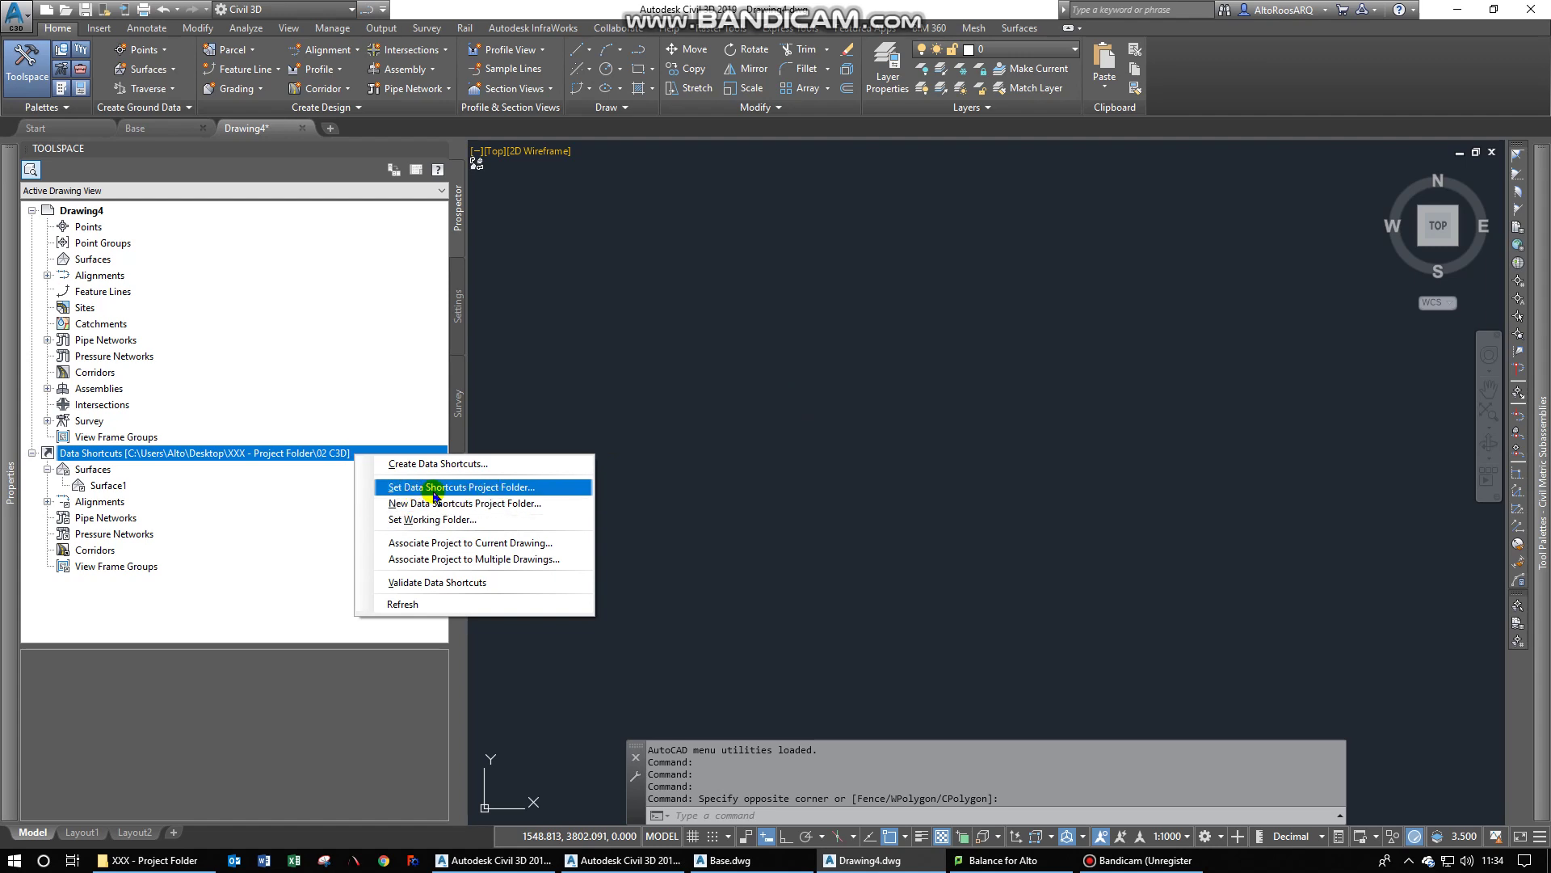
{"action": "left_click", "coordinate": [1089, 631]}
{"action": "left_click", "coordinate": [954, 458]}
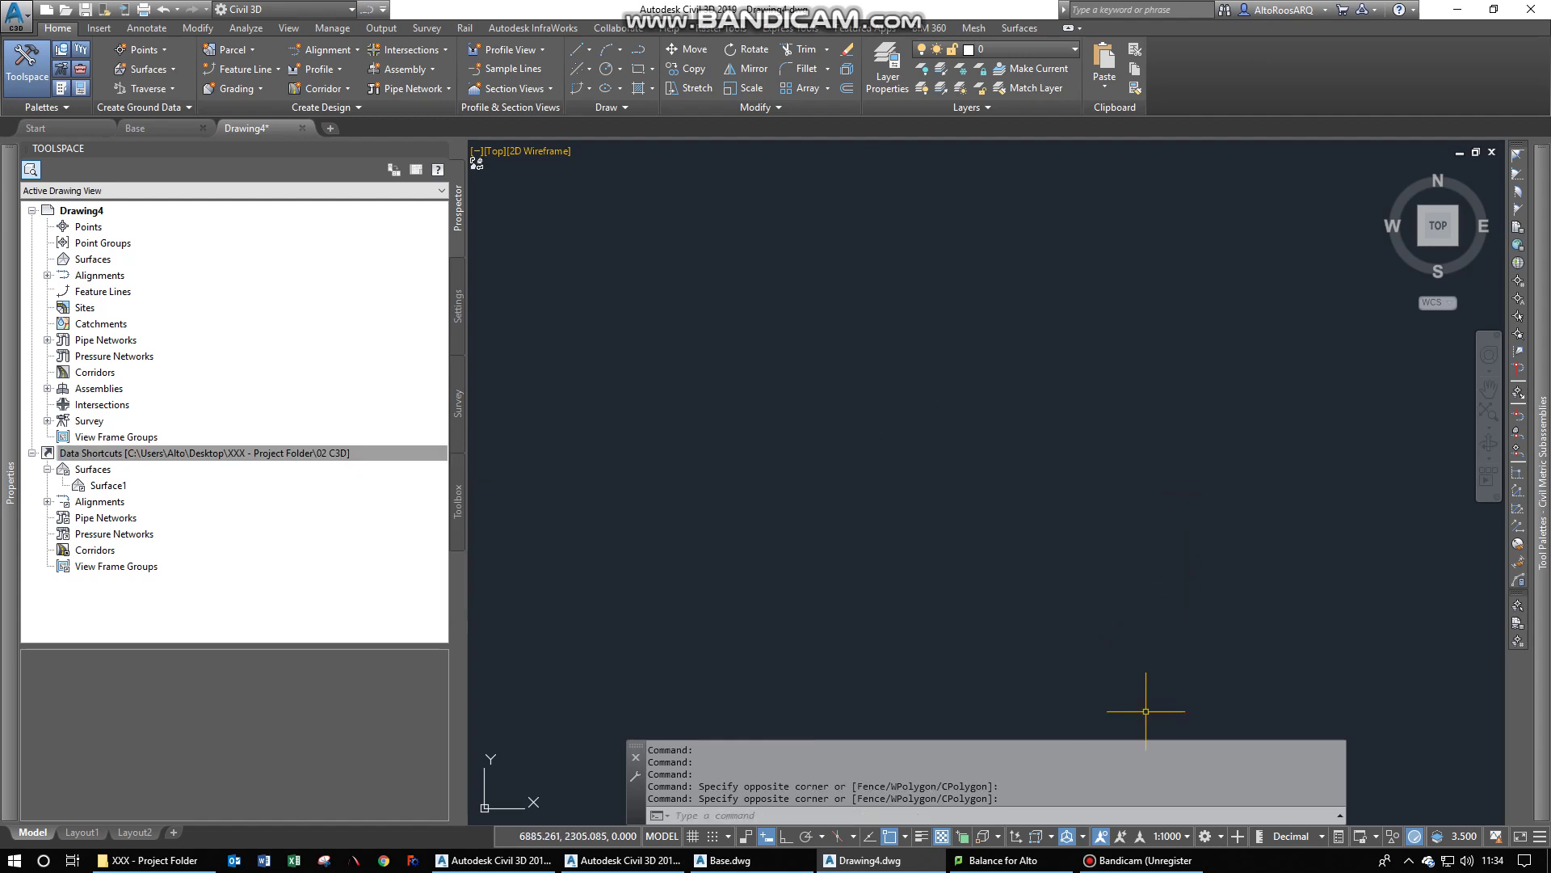